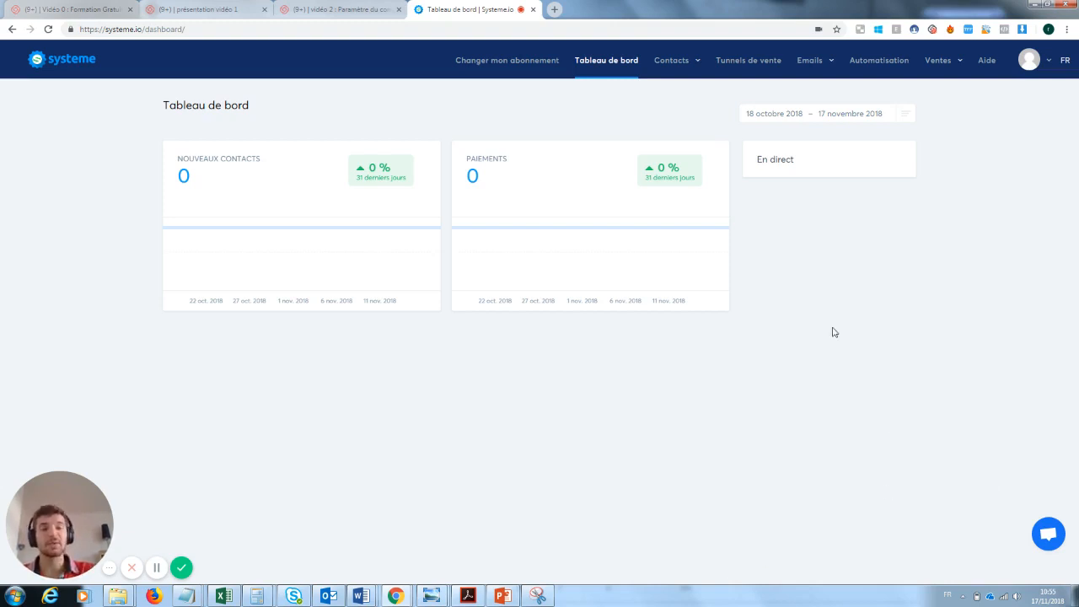
# Go to the Tunnels de vente page, which shows 0 funnels
pyautogui.click(746, 61)
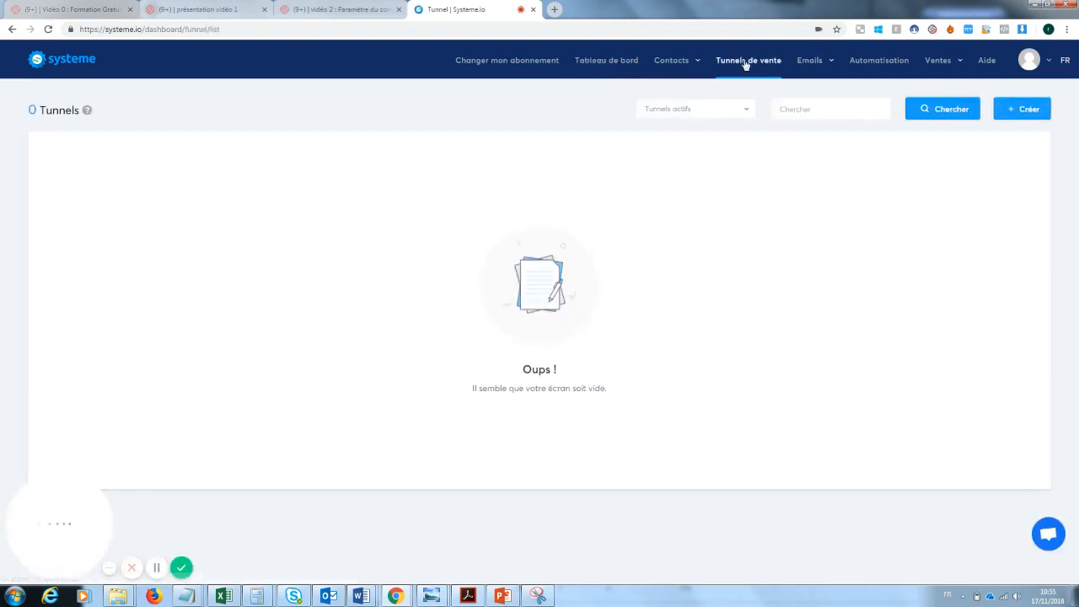
# Create a 'Construisez votre audience' funnel named 'Capture mail formation youtube'
pyautogui.click(1027, 115)
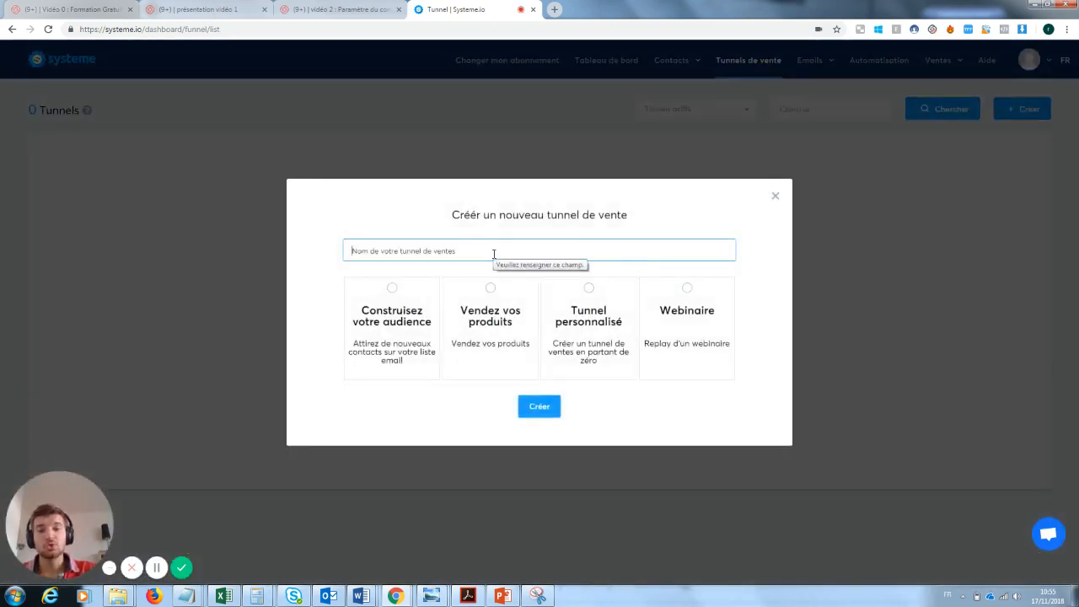
pyautogui.write('Captu')
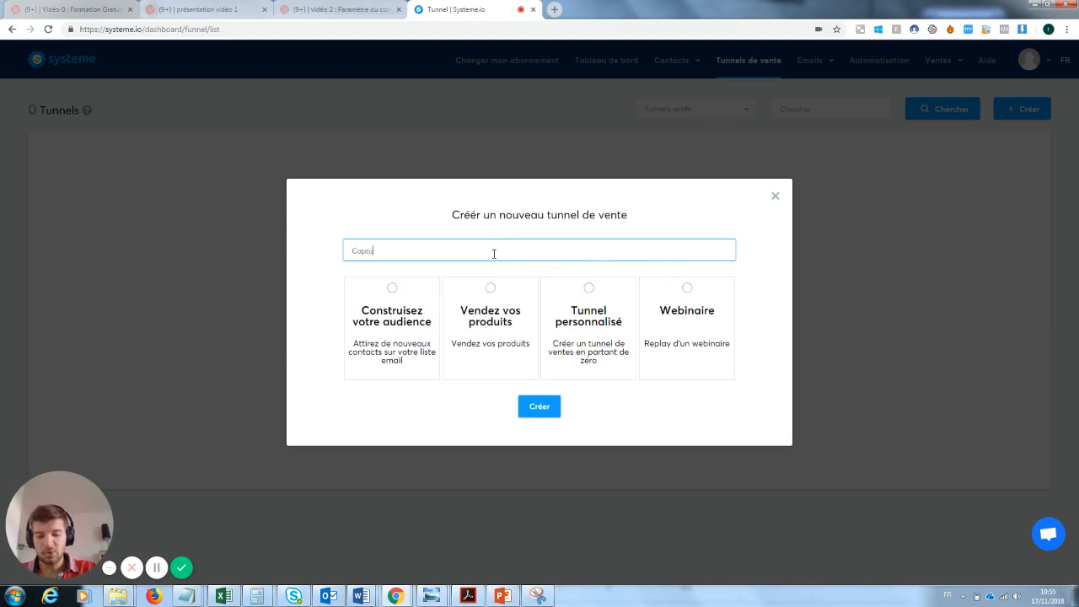
pyautogui.write('re mail formatio')
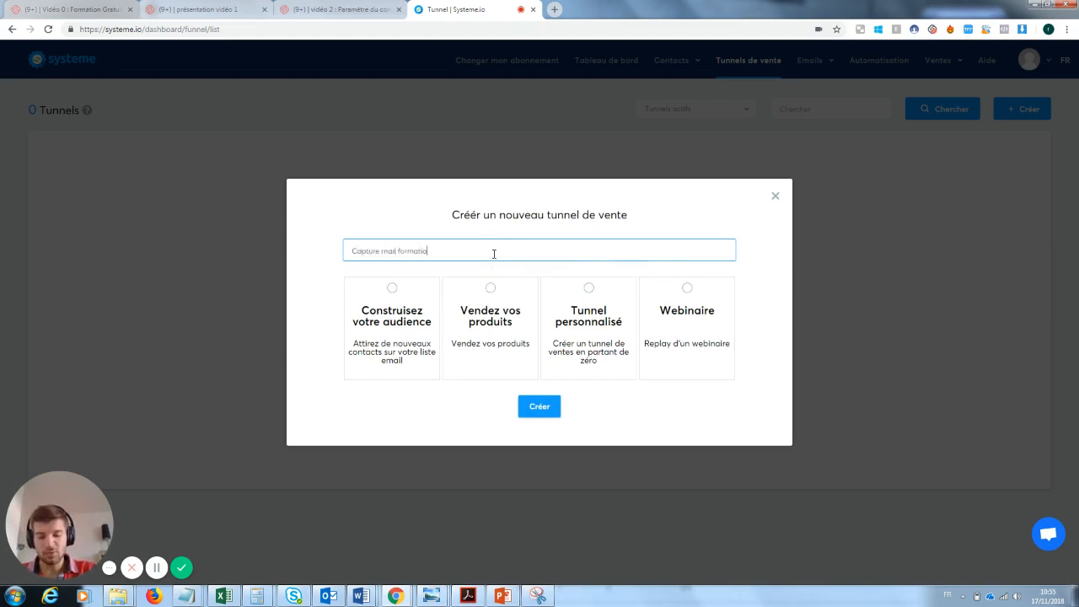
pyautogui.write('n youtube')
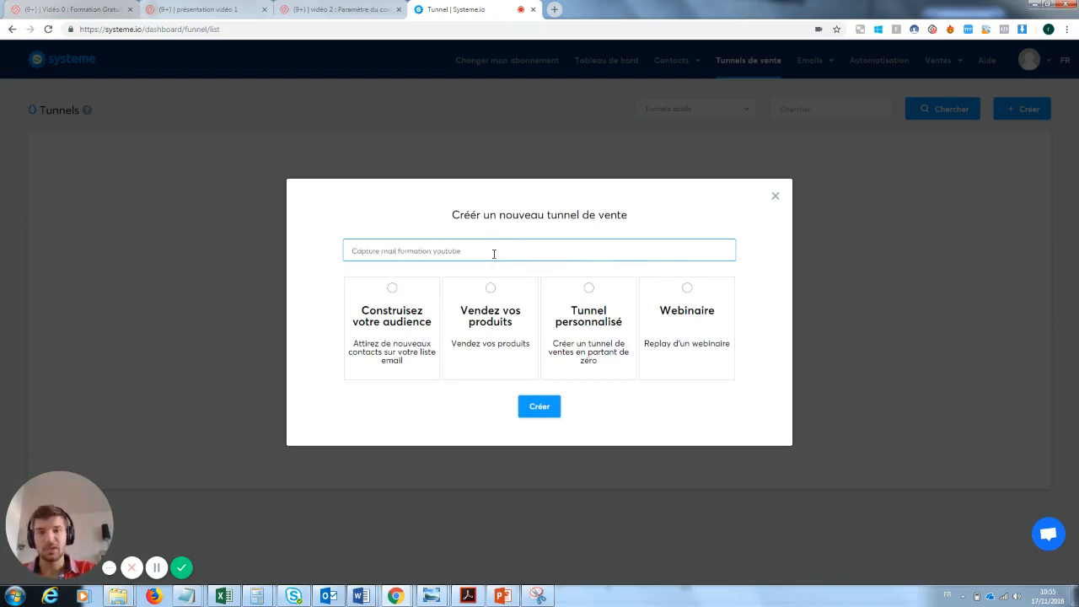
pyautogui.click(400, 304)
pyautogui.click(541, 408)
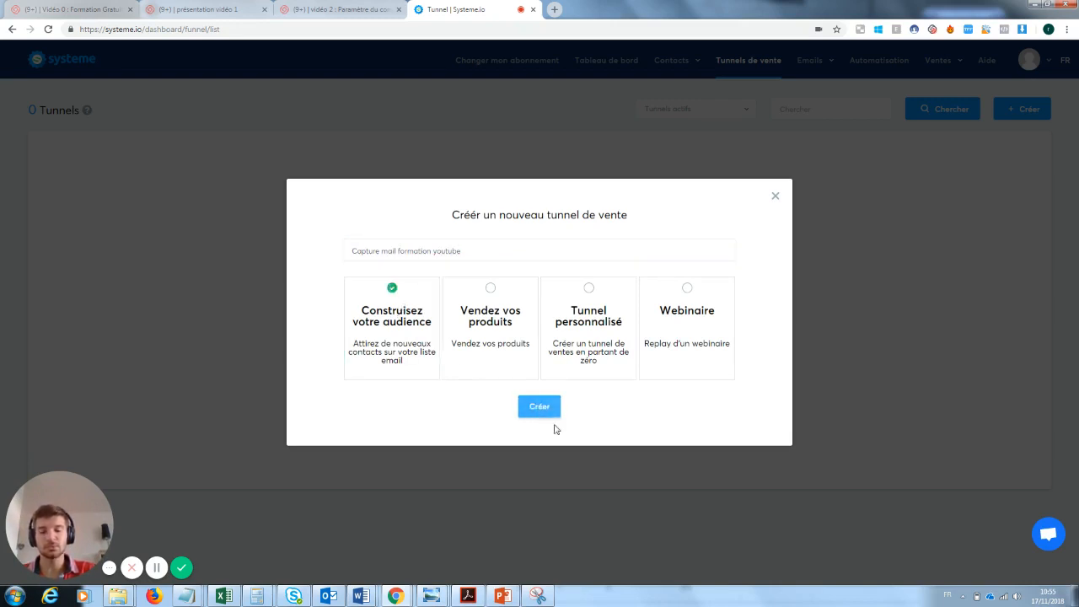
pyautogui.click(540, 408)
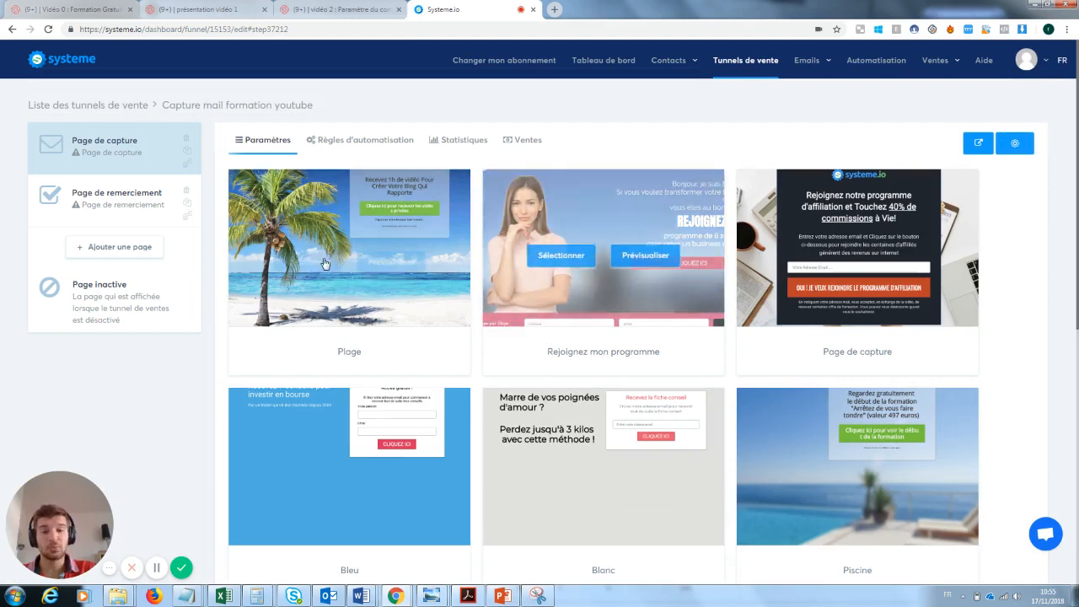
# Select the 'Page de capture' template for the funnel's capture step
pyautogui.moveTo(337, 229)
pyautogui.moveTo(623, 286)
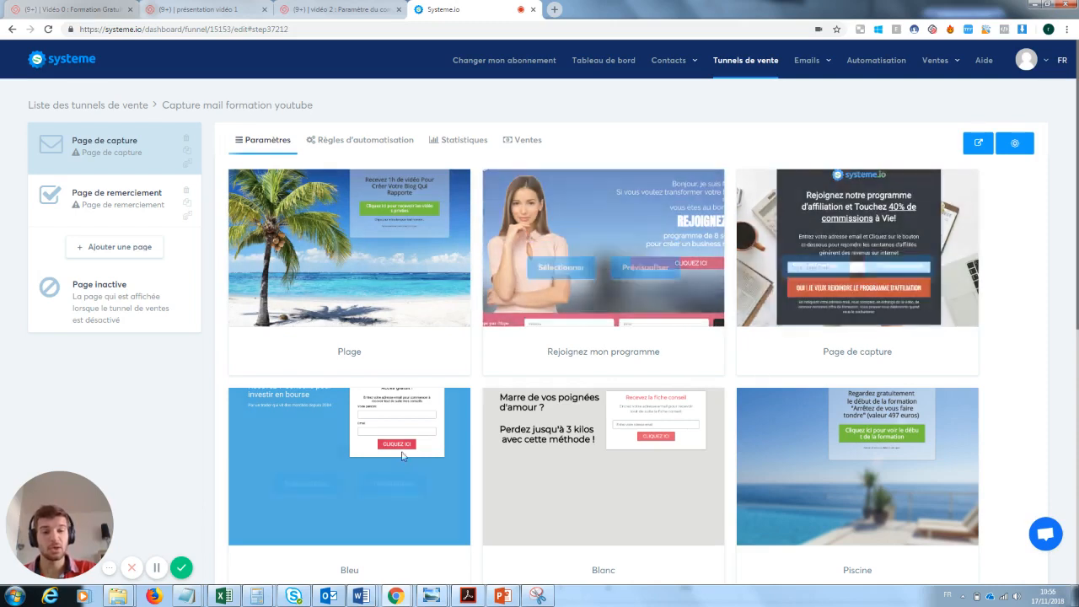
pyautogui.moveTo(774, 470)
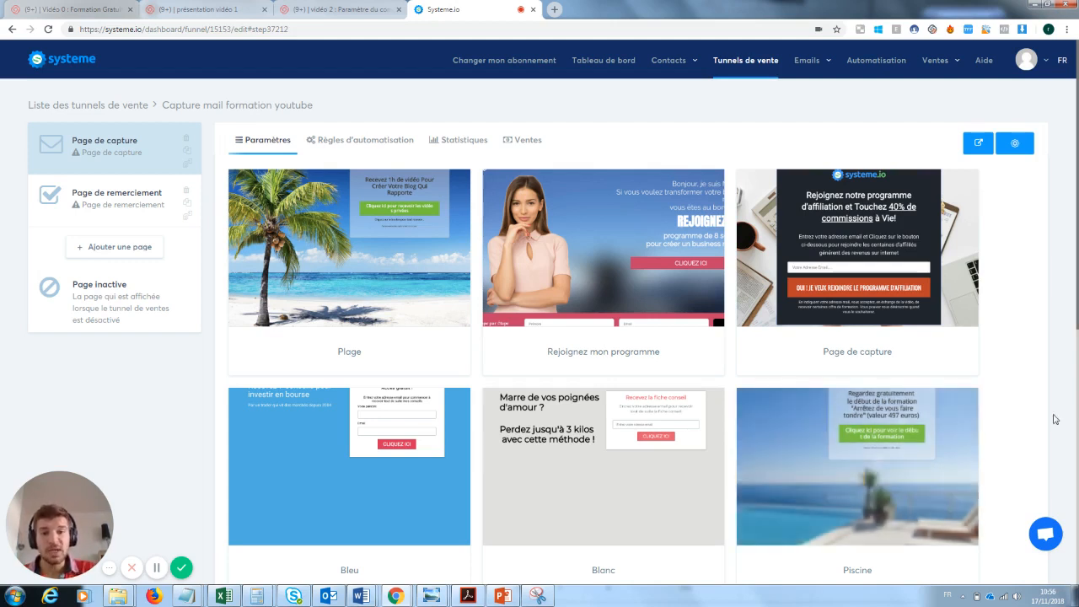
pyautogui.moveTo(896, 226)
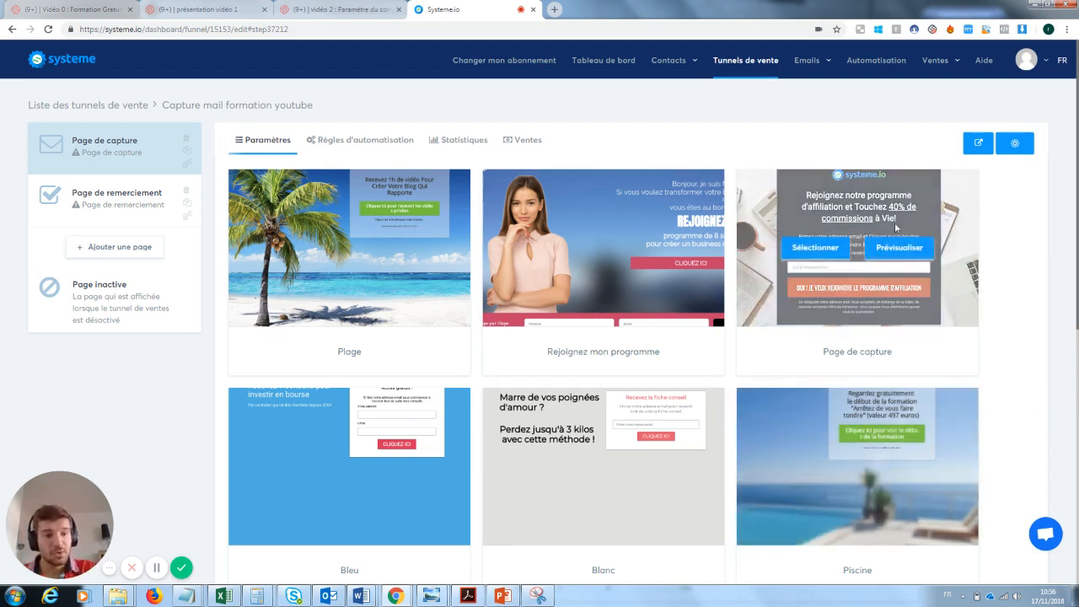
pyautogui.click(824, 249)
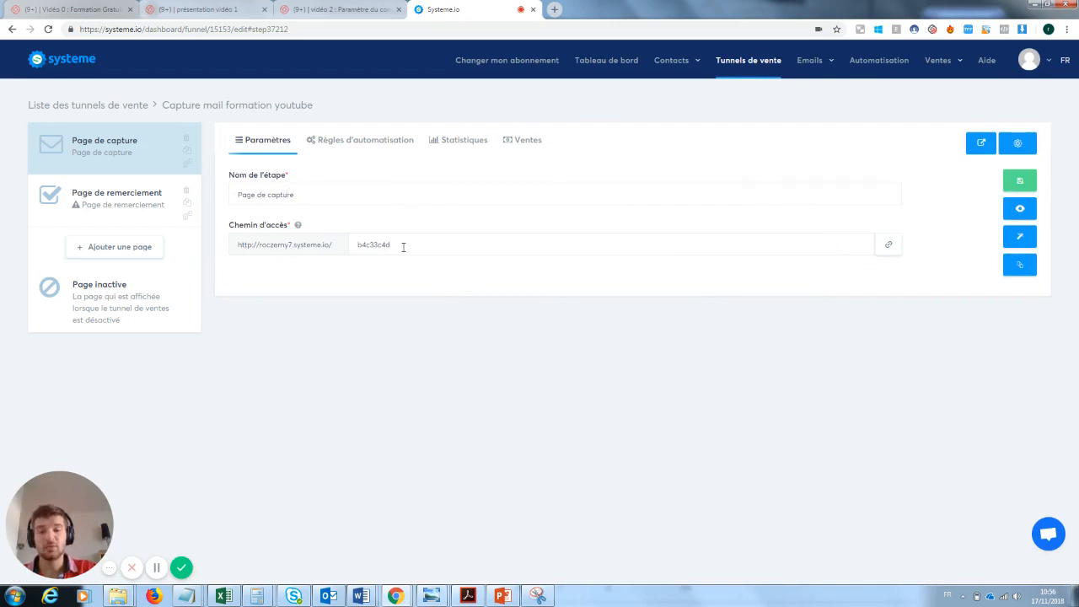
# Set the access path to pagecaptureformationyoutube, save, and preview the live capture page
pyautogui.moveTo(404, 247); pyautogui.dragTo(328, 248)
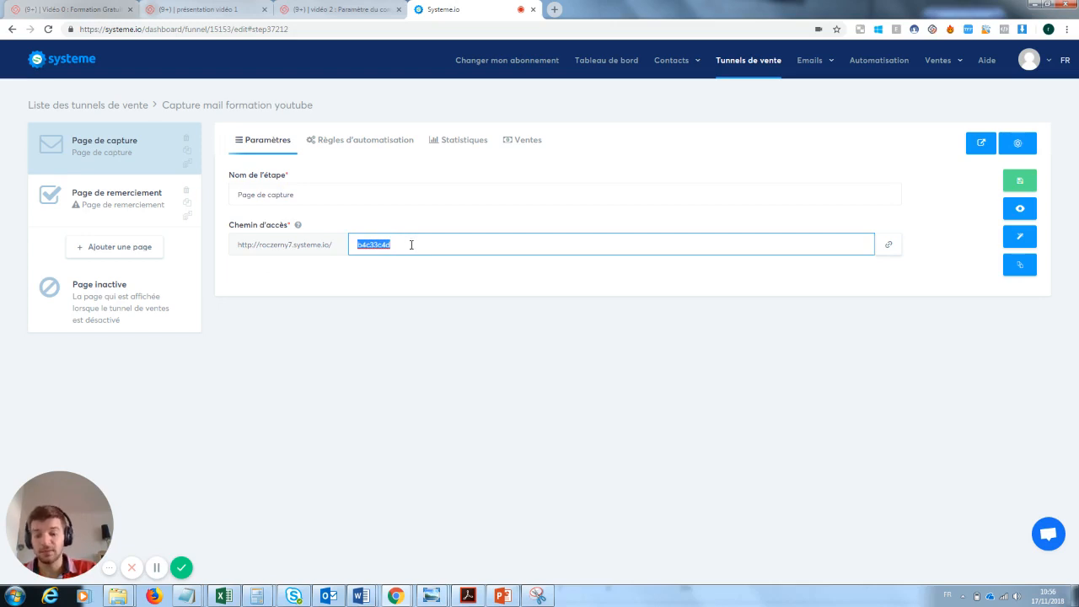
pyautogui.write('pagecapture')
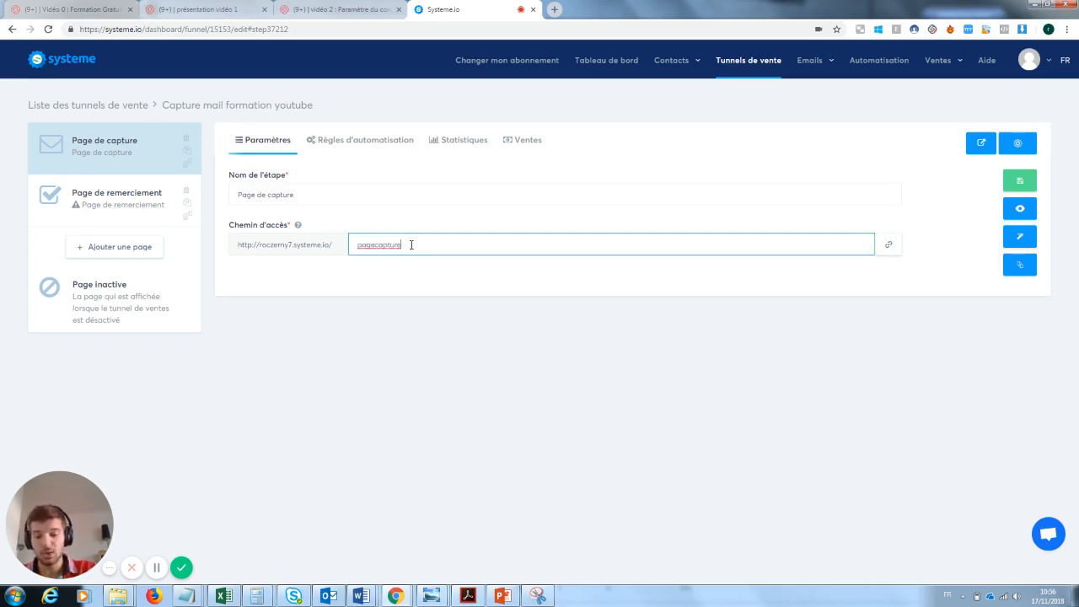
pyautogui.write('formationy')
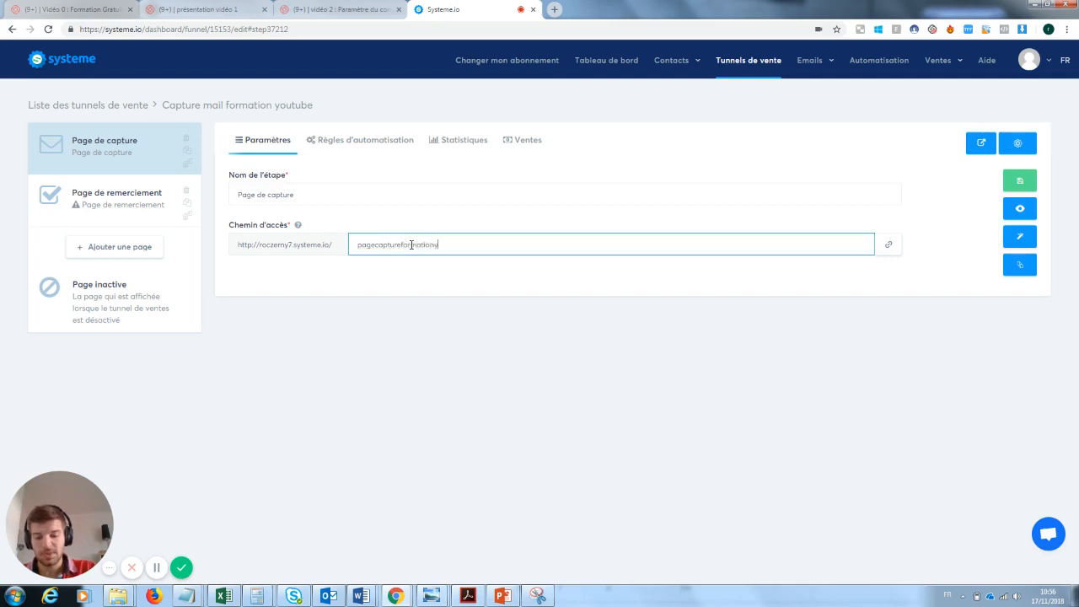
pyautogui.write('outube')
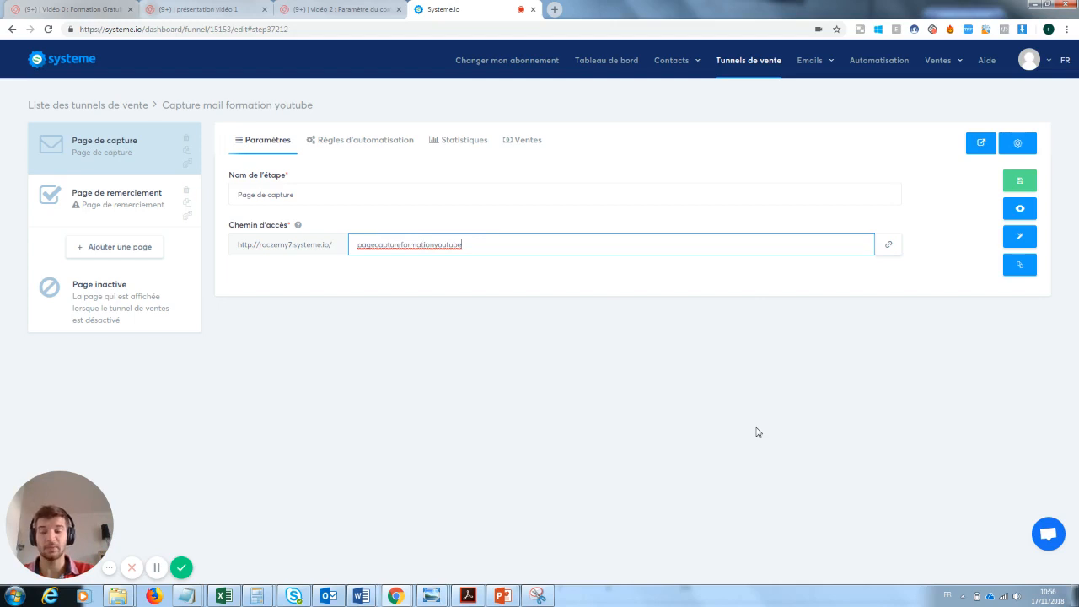
pyautogui.click(1023, 183)
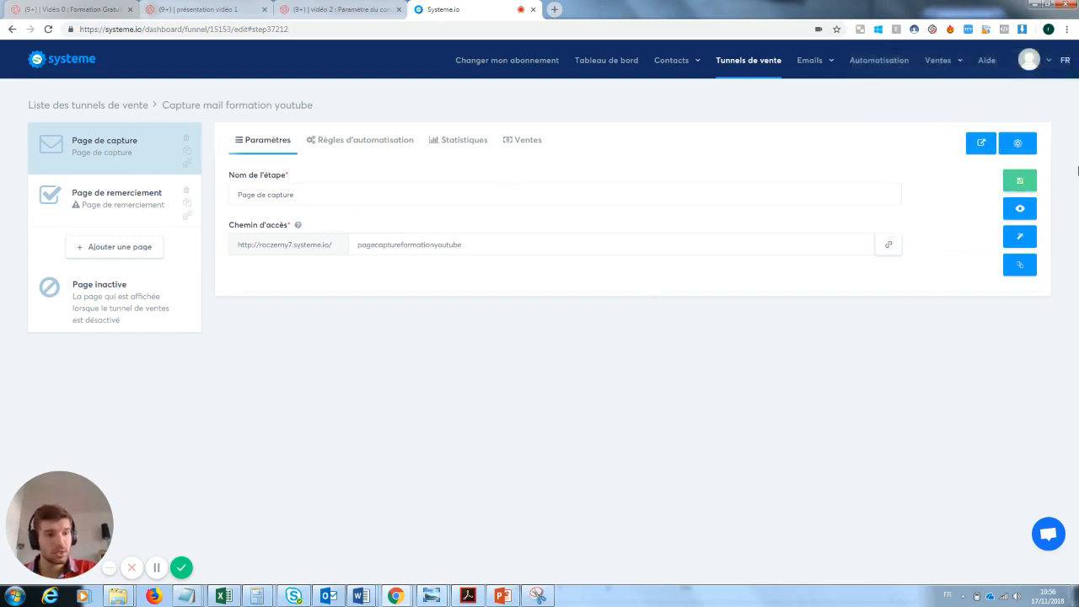
pyautogui.click(1021, 210)
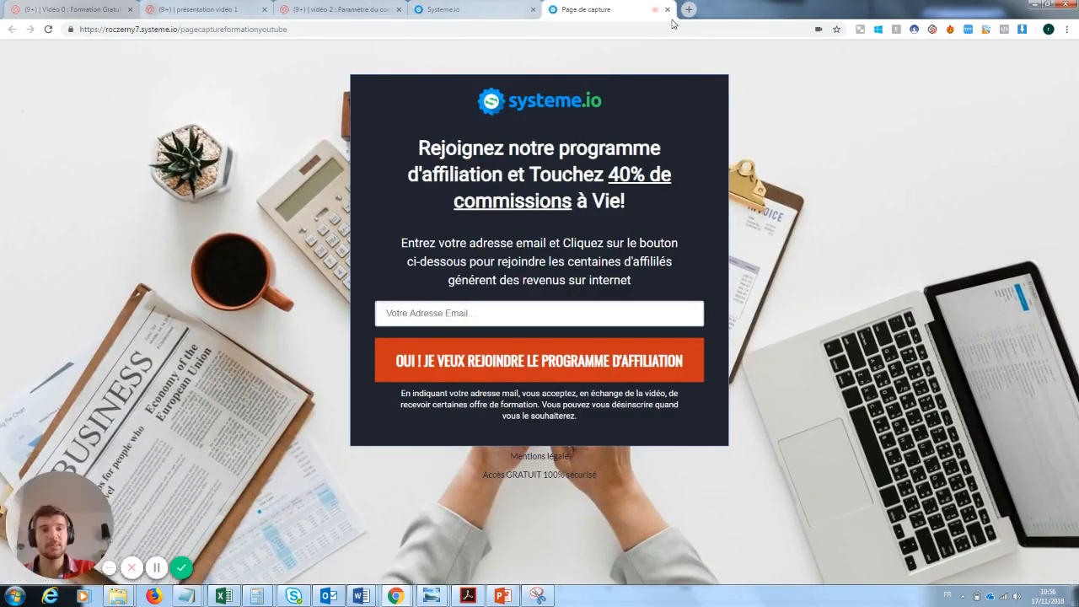
pyautogui.click(667, 10)
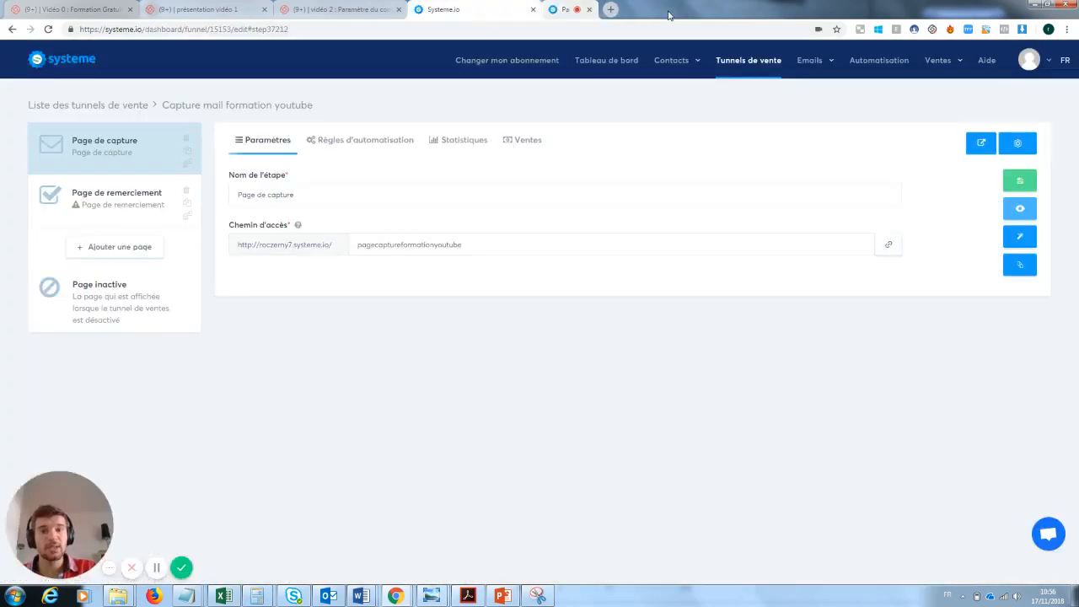
# Open the capture page in the Systeme.io page editor
pyautogui.click(1024, 240)
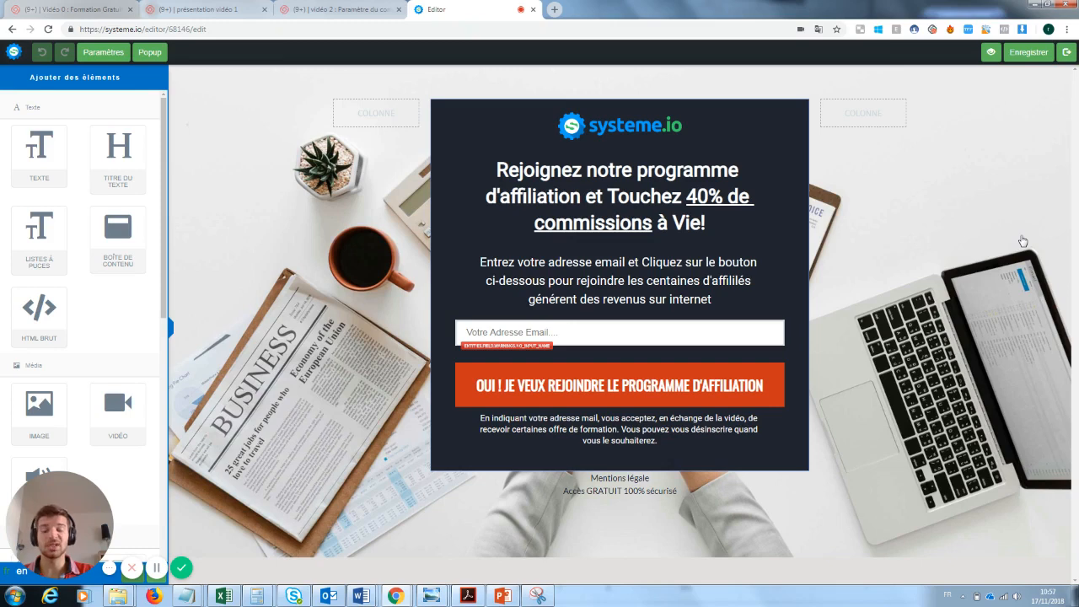
pyautogui.click(641, 127)
pyautogui.click(756, 224)
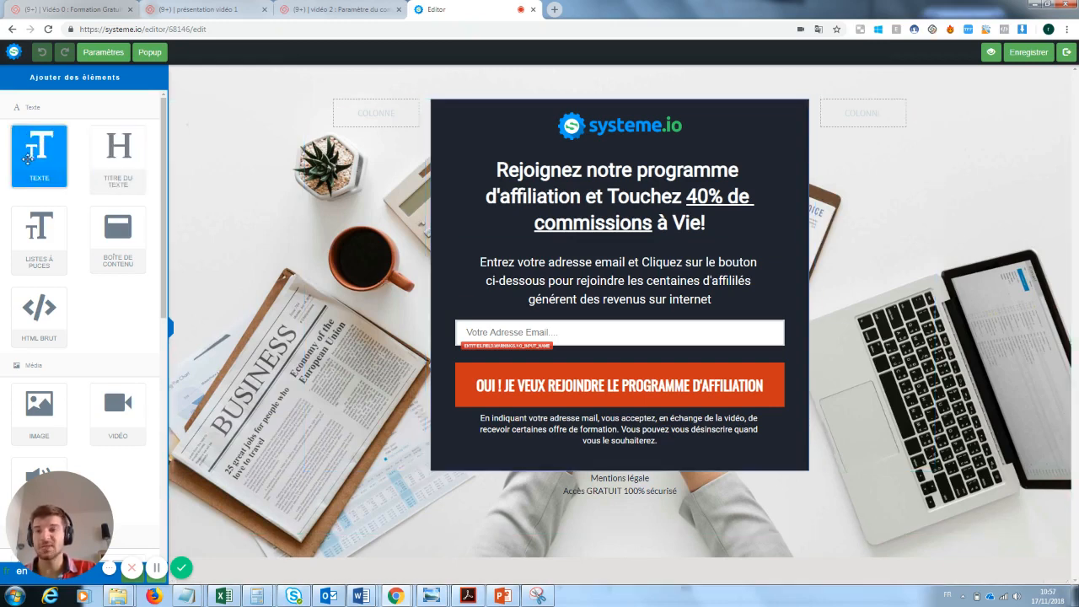
# Add a trial text block reading 'Loffézeonsklnz' near the bottom, then delete it
pyautogui.moveTo(30, 148); pyautogui.dragTo(570, 518)
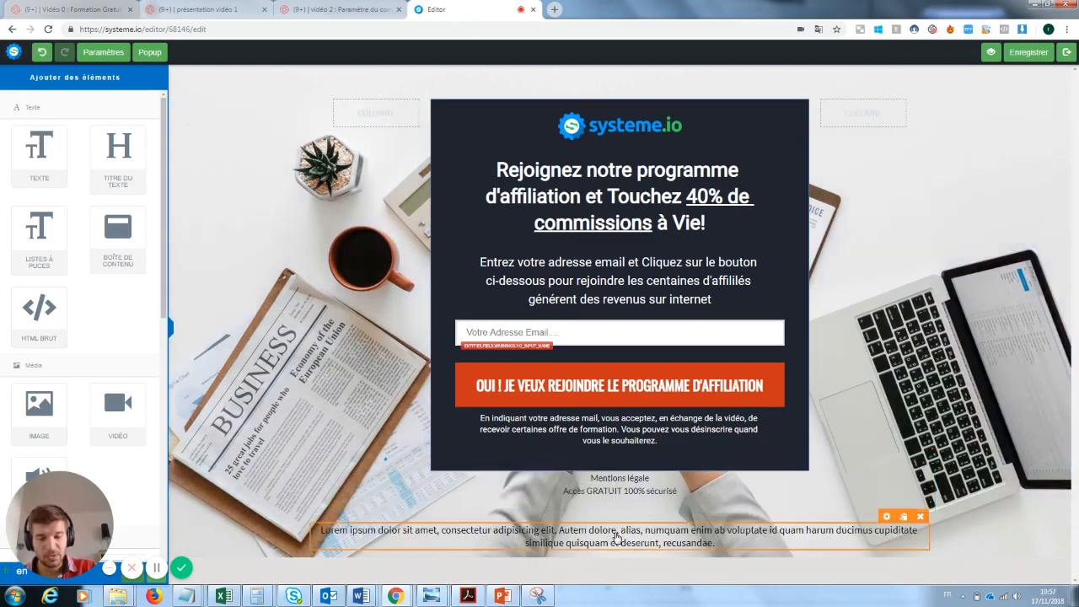
pyautogui.click(616, 538)
pyautogui.moveTo(717, 543); pyautogui.dragTo(329, 530)
pyautogui.write('Loffézeonsklnz')
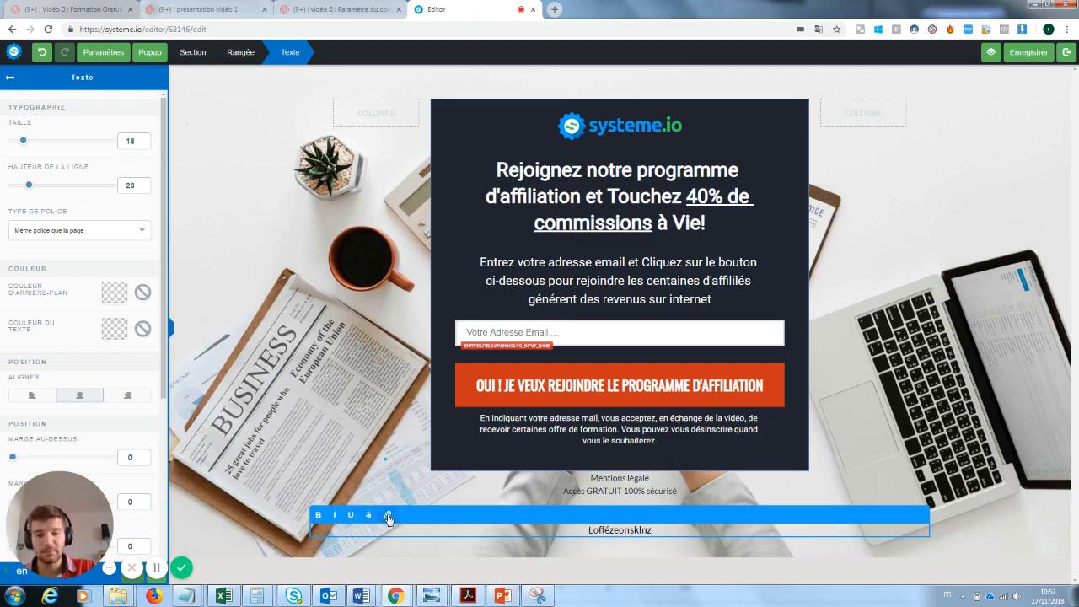
pyautogui.click(946, 431)
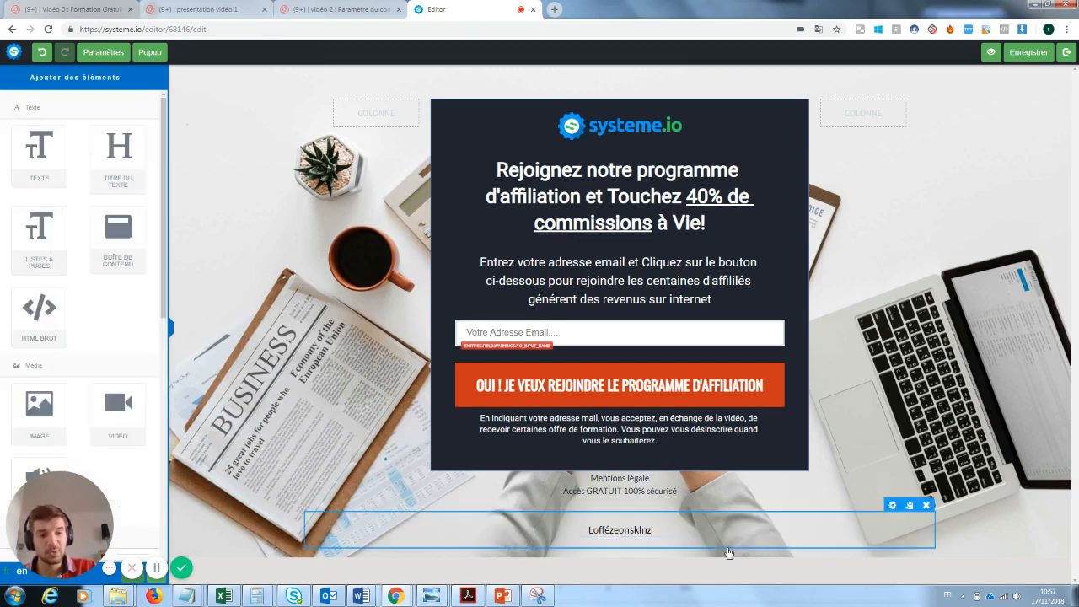
pyautogui.click(920, 517)
pyautogui.click(588, 93)
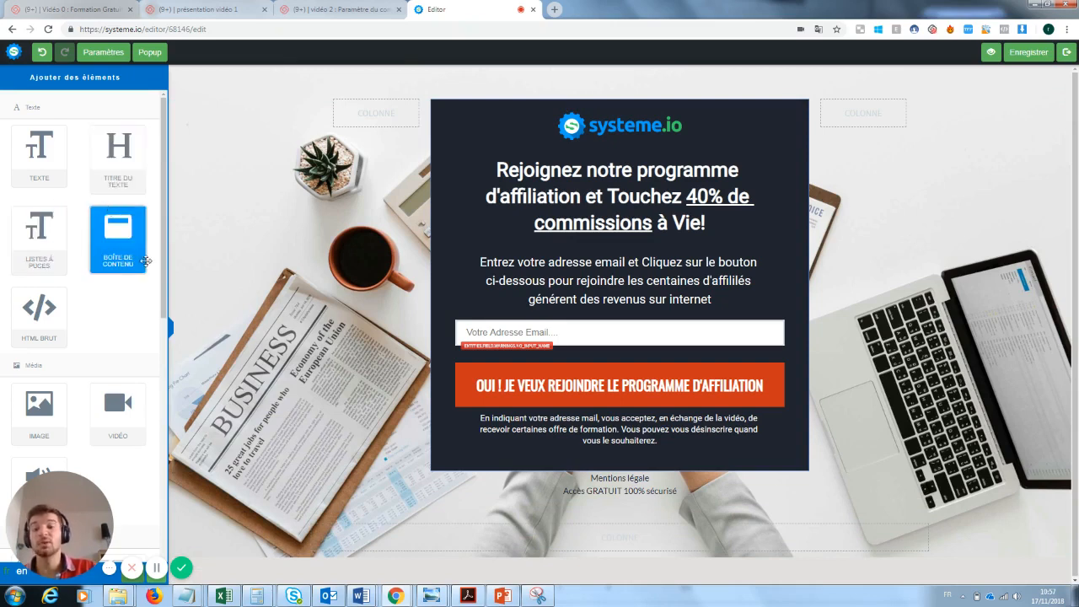
# Add a trial content box at the page bottom and remove it again
pyautogui.moveTo(146, 262); pyautogui.dragTo(563, 512)
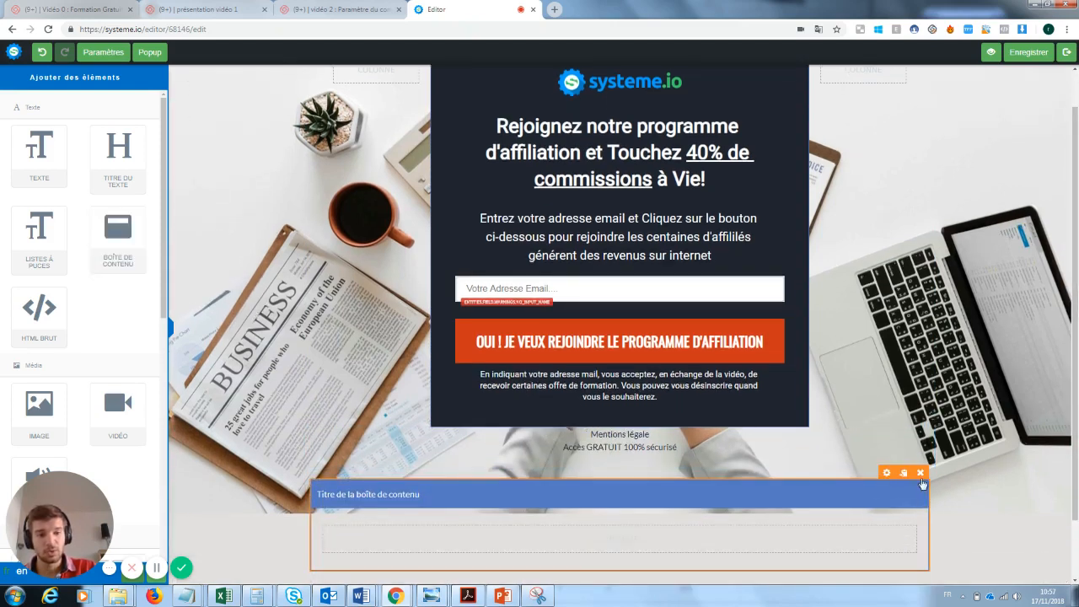
pyautogui.click(906, 473)
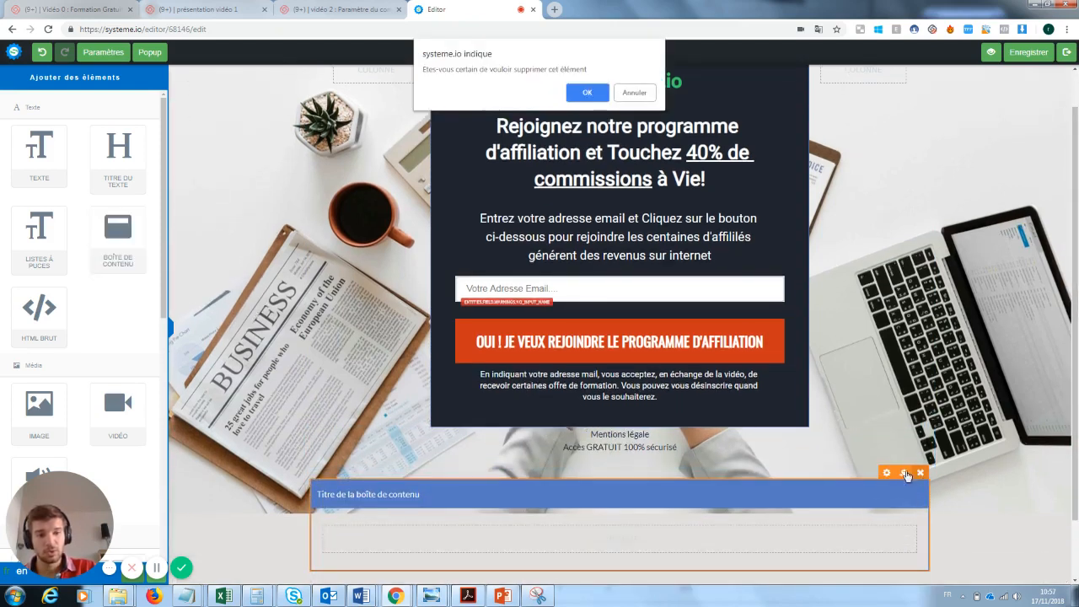
pyautogui.click(587, 92)
pyautogui.moveTo(70, 496); pyautogui.dragTo(304, 392)
pyautogui.moveTo(165, 264); pyautogui.dragTo(525, 480)
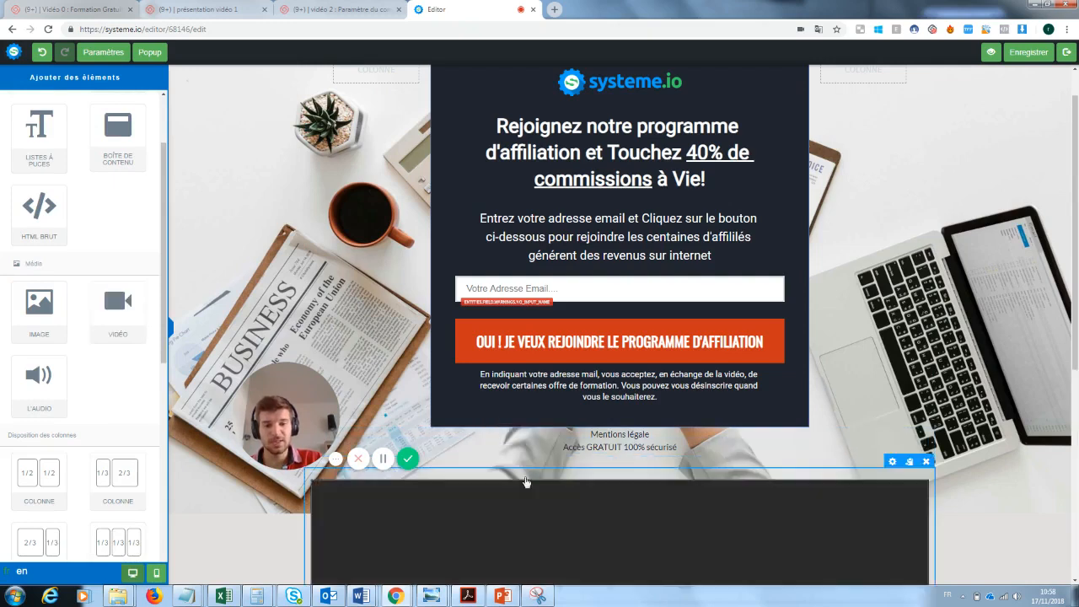
pyautogui.moveTo(1076, 302); pyautogui.dragTo(1077, 473)
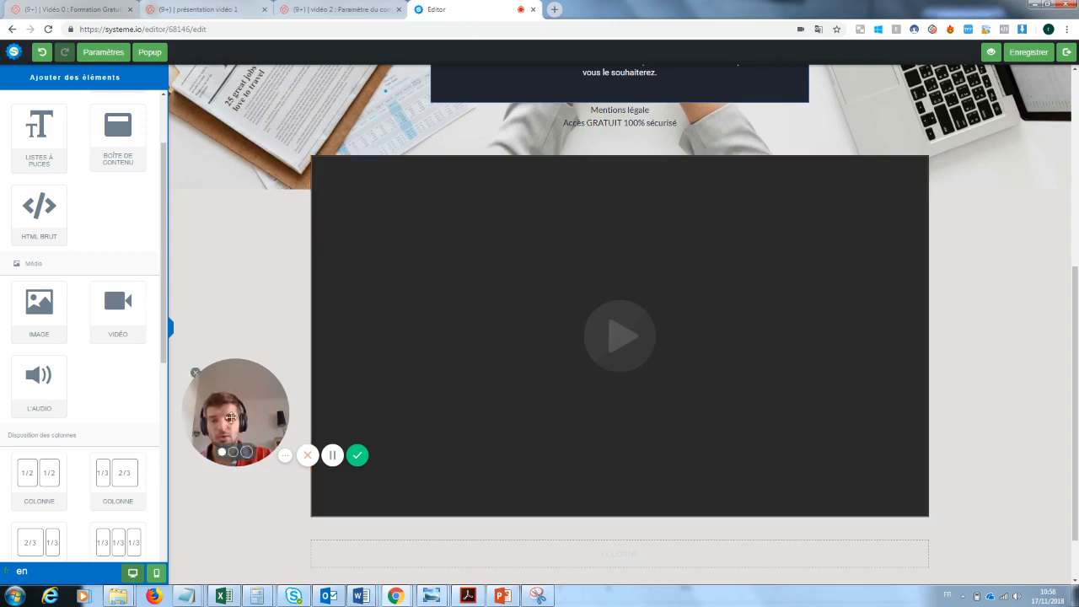
pyautogui.moveTo(244, 425); pyautogui.dragTo(939, 538)
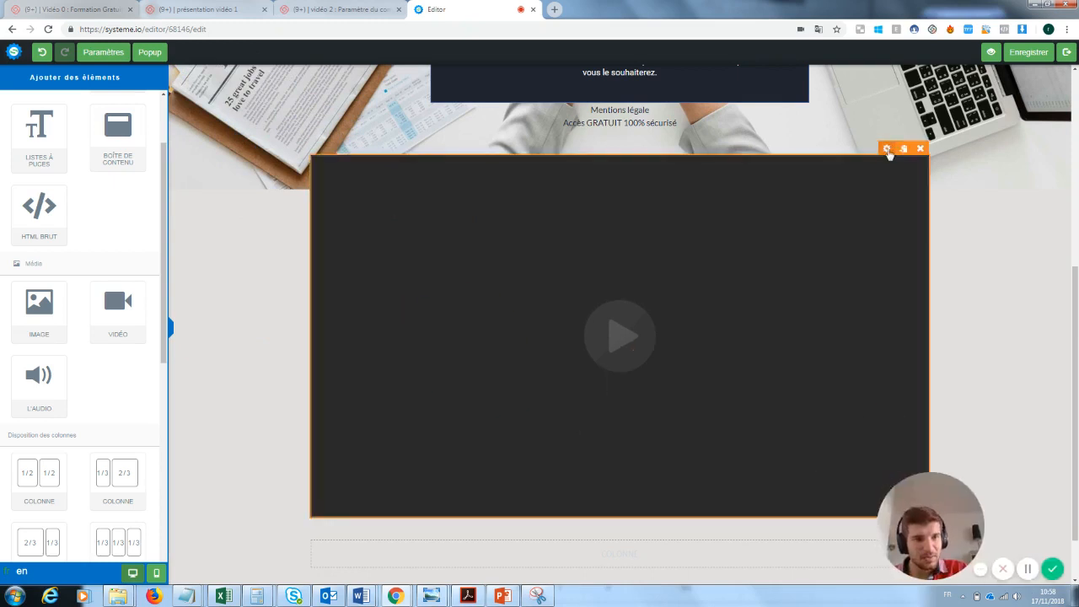
# Check the video block's Type de vidéo options, then delete the video block
pyautogui.click(887, 149)
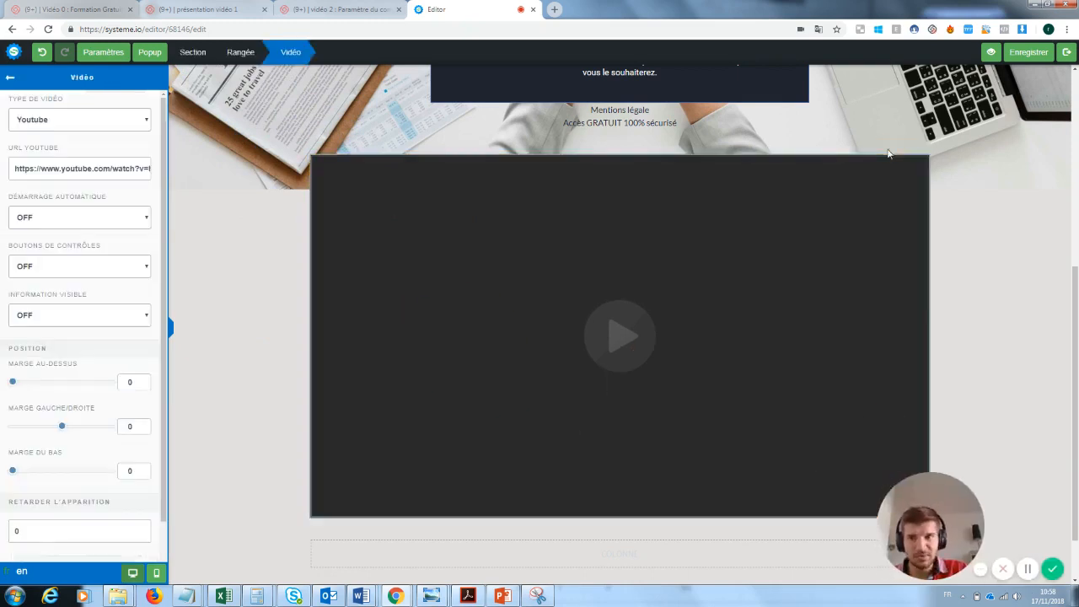
pyautogui.click(53, 120)
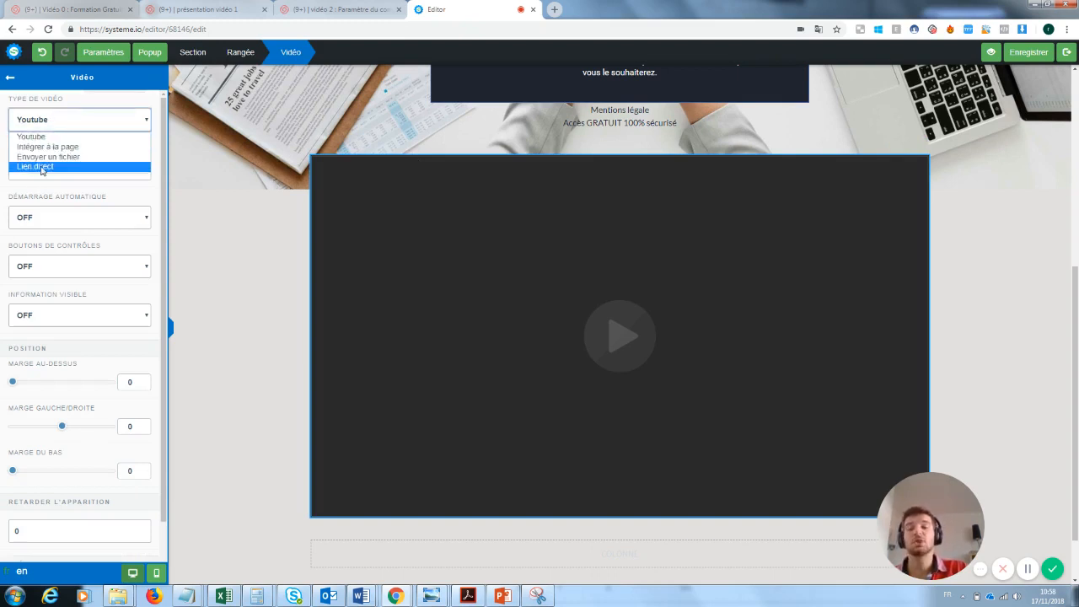
pyautogui.click(257, 186)
pyautogui.click(237, 190)
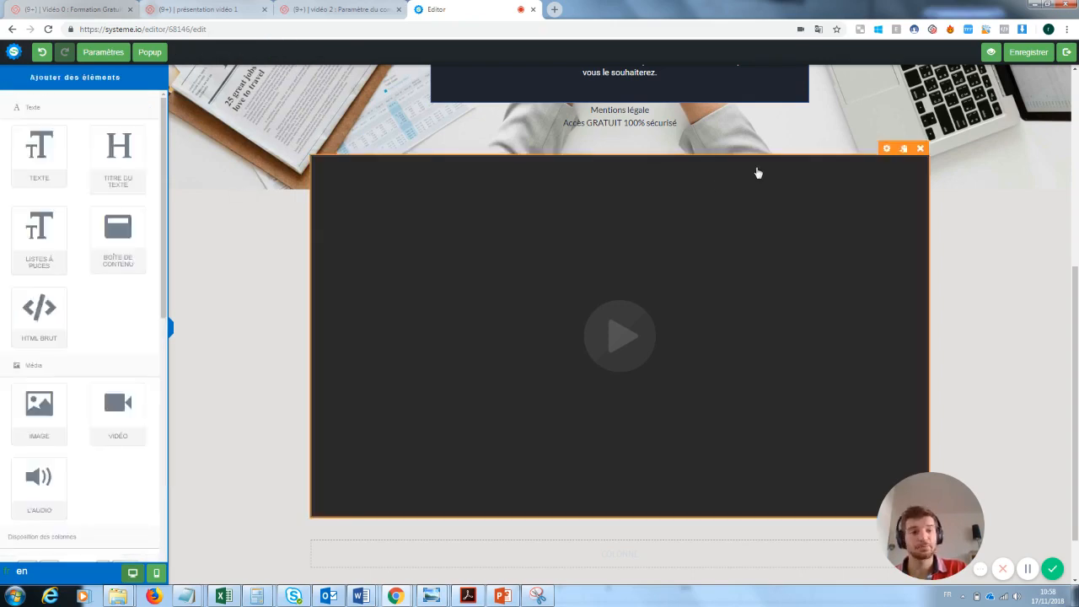
pyautogui.click(921, 149)
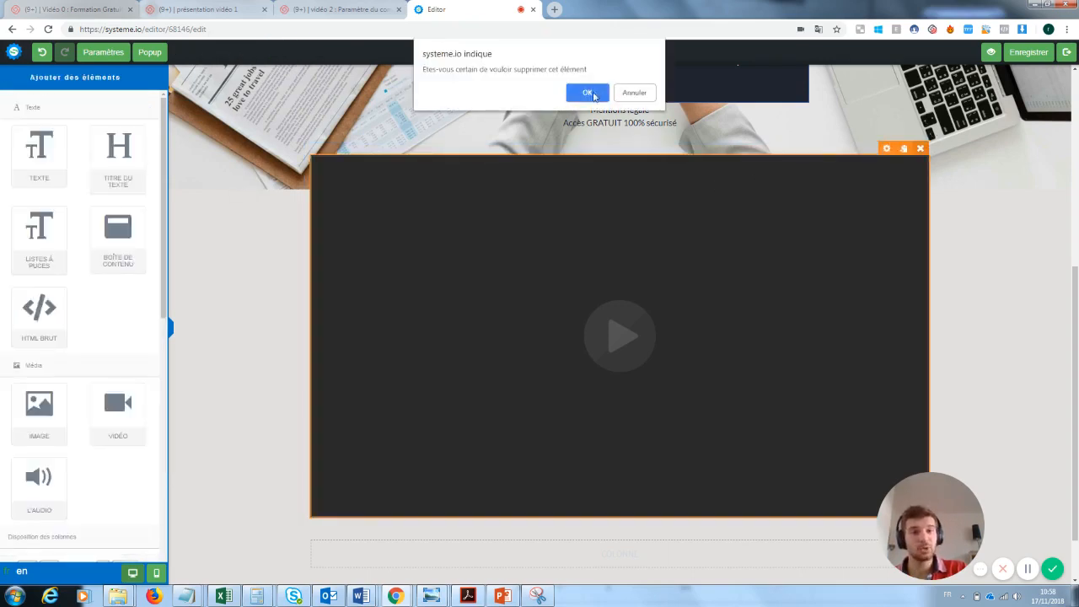
pyautogui.click(588, 93)
pyautogui.scroll(1, 1076, 315)
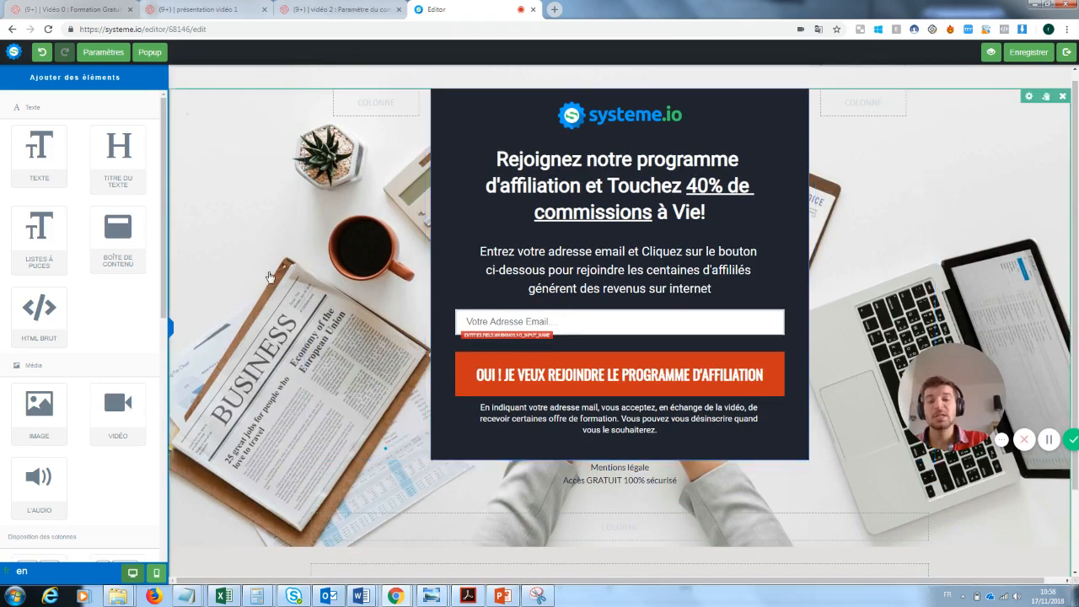
# Delete the systeme.io logo row from the capture page
pyautogui.click(235, 221)
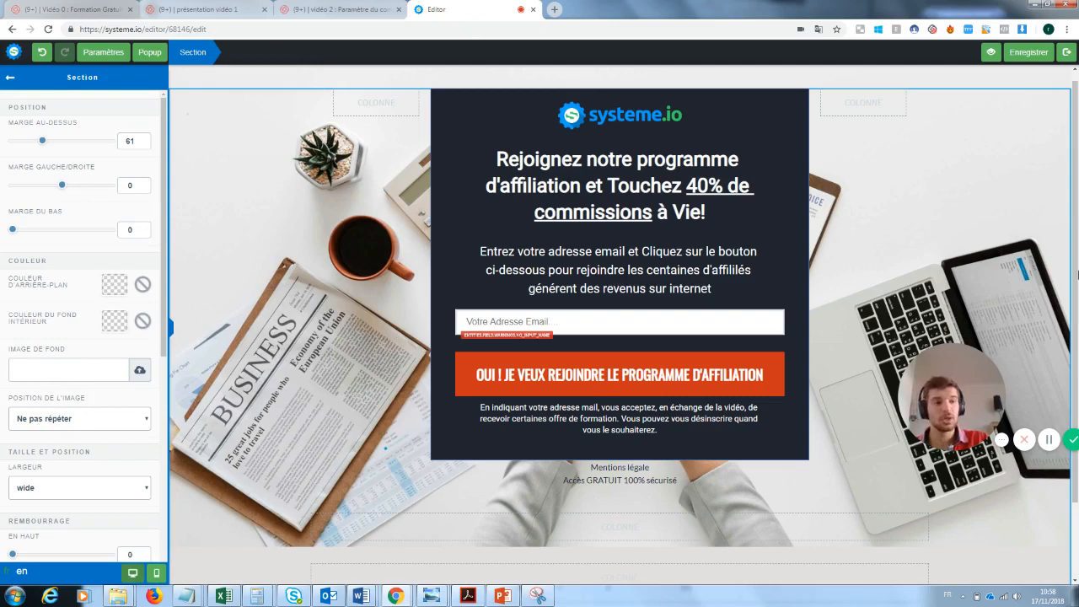
pyautogui.click(580, 125)
pyautogui.click(776, 110)
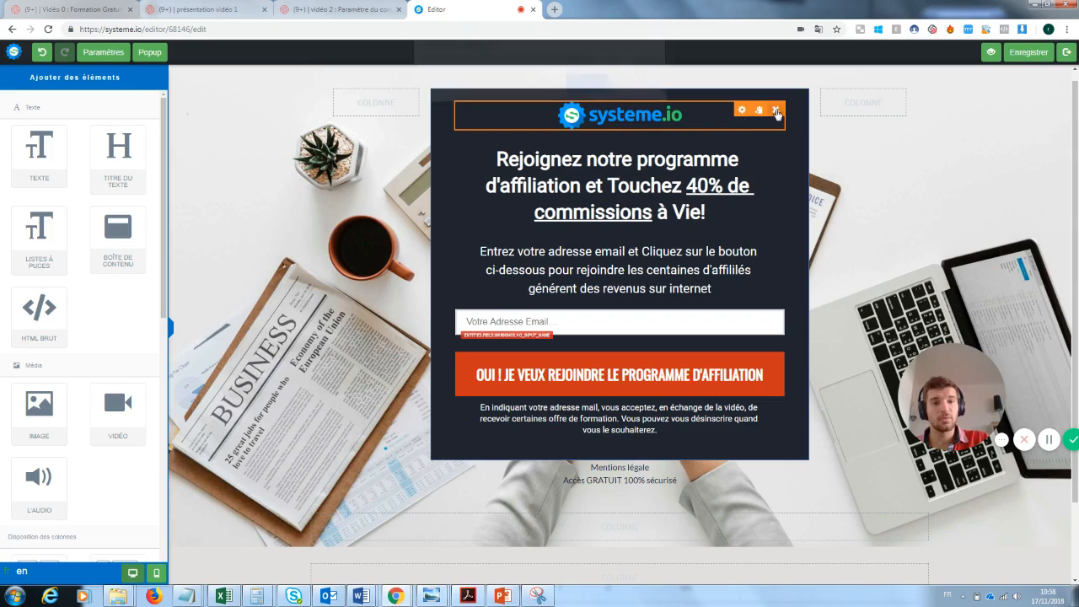
pyautogui.click(590, 96)
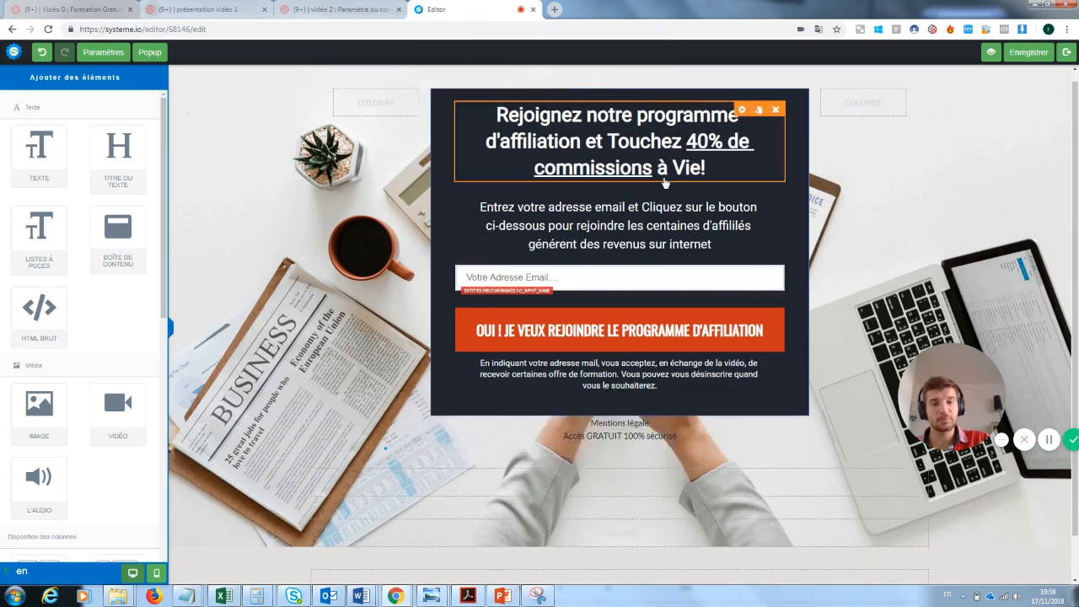
# Replace the headline with 'Inscrivez vous pour recevoir la newsletter'
pyautogui.click(588, 110)
pyautogui.tripleClick(511, 116)
pyautogui.moveTo(512, 115); pyautogui.dragTo(487, 120)
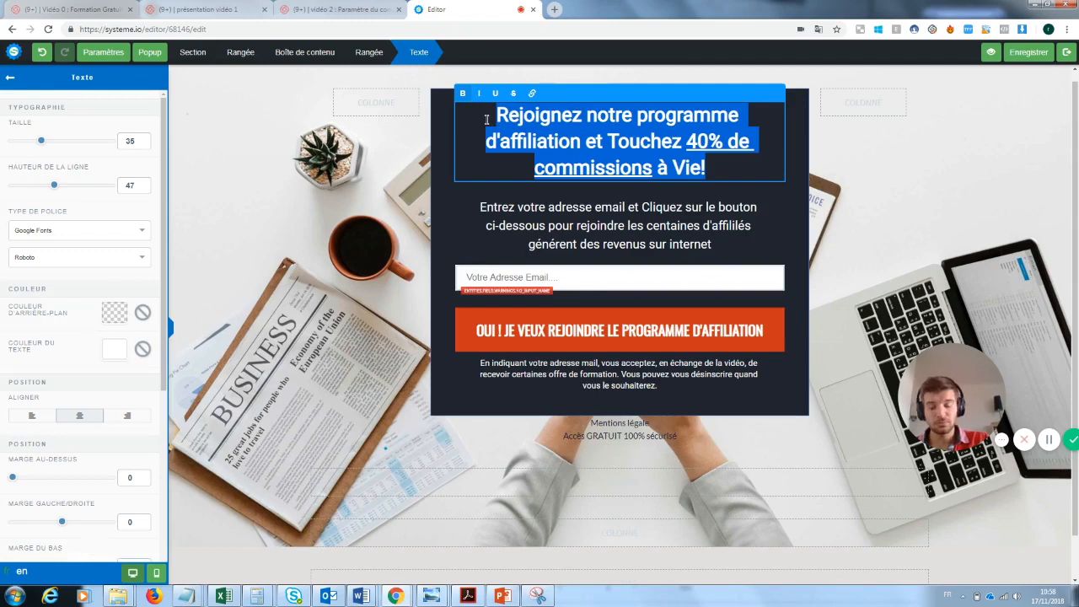
pyautogui.press('BackSpace')
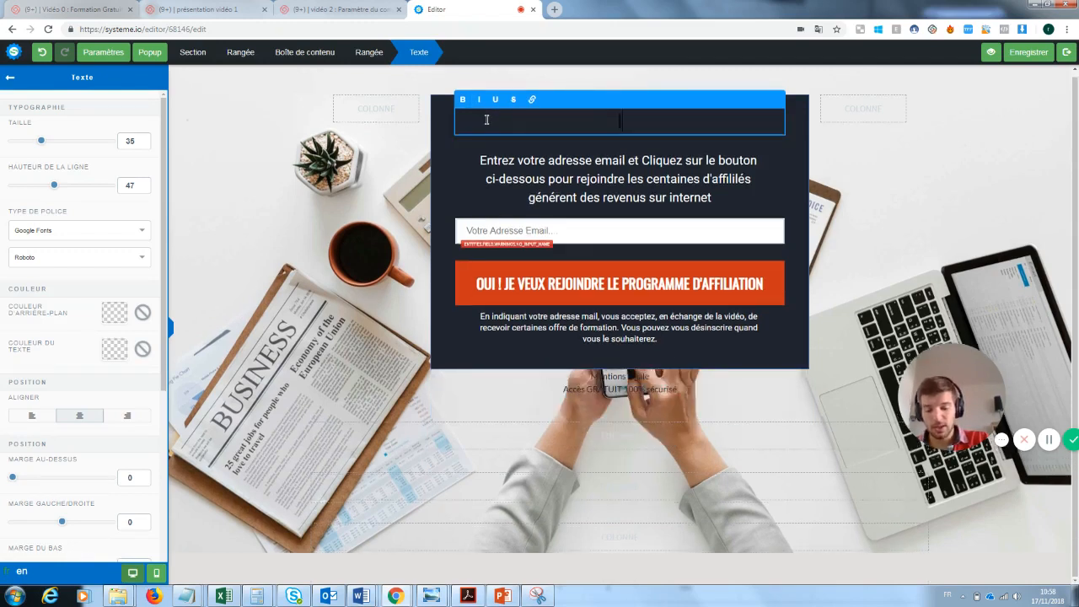
pyautogui.write('Inscrivez vous')
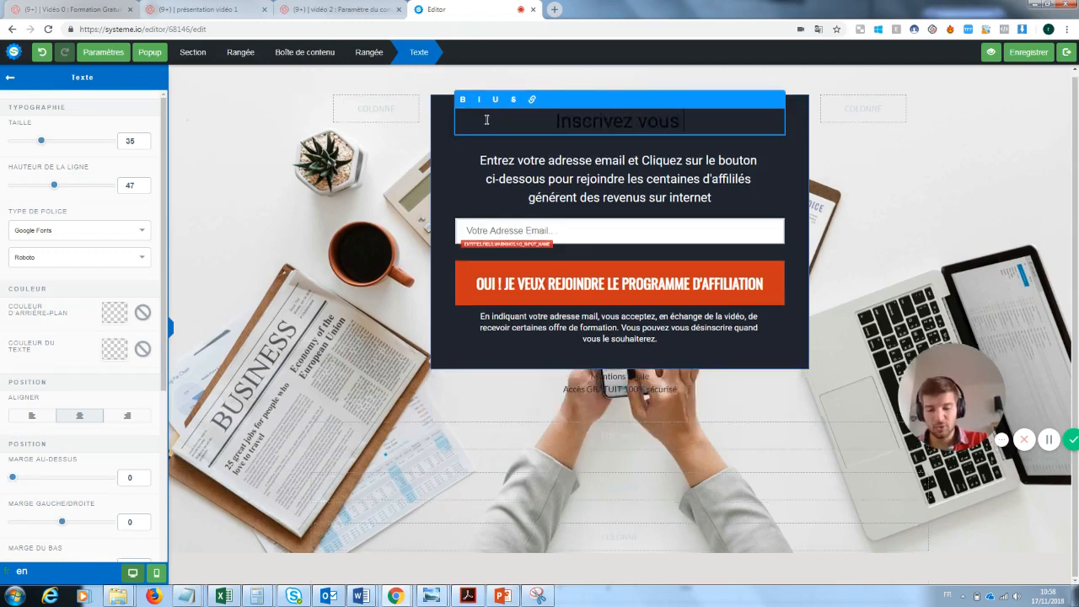
pyautogui.write(' pour recevoir')
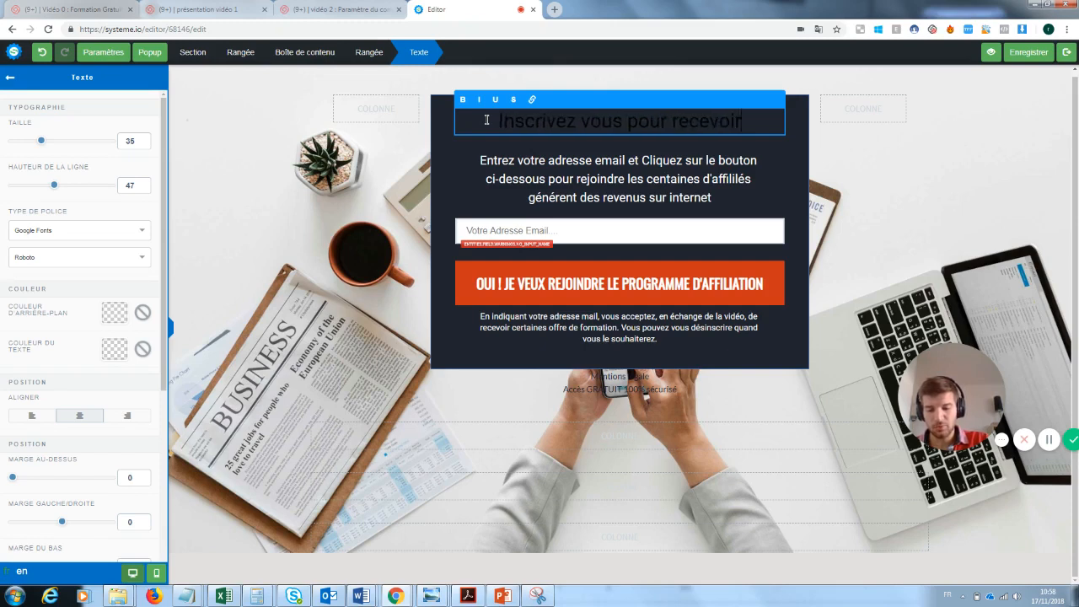
pyautogui.write(' la news')
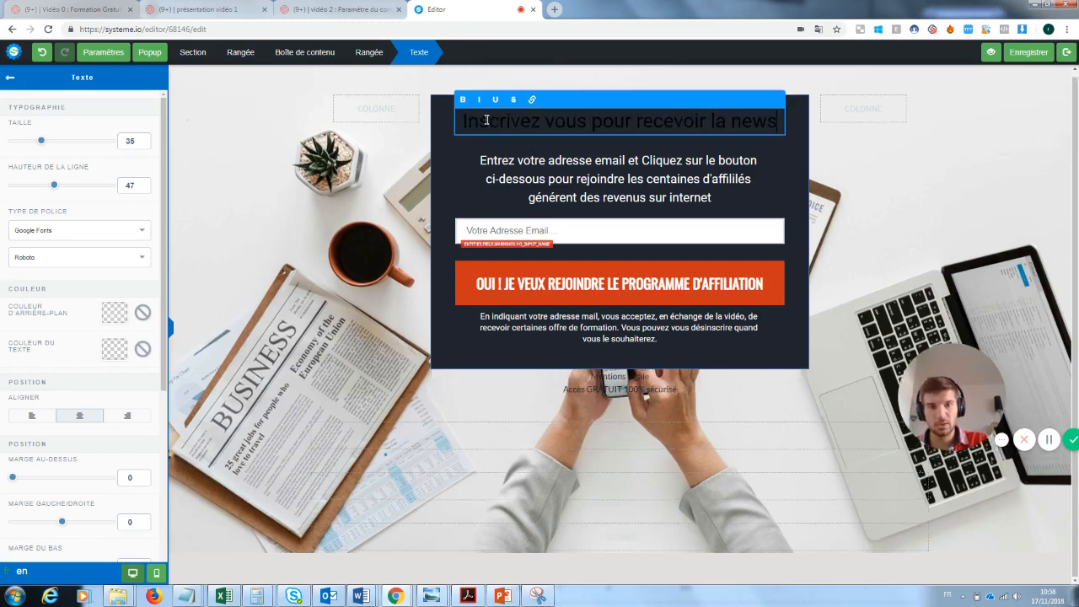
pyautogui.write('letter')
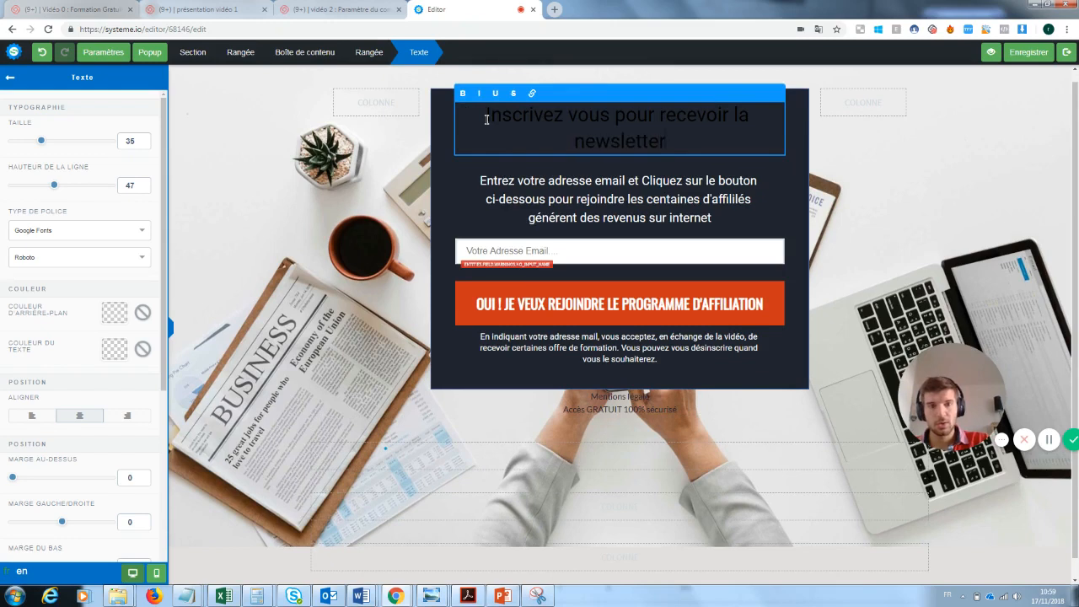
pyautogui.moveTo(674, 145); pyautogui.dragTo(484, 116)
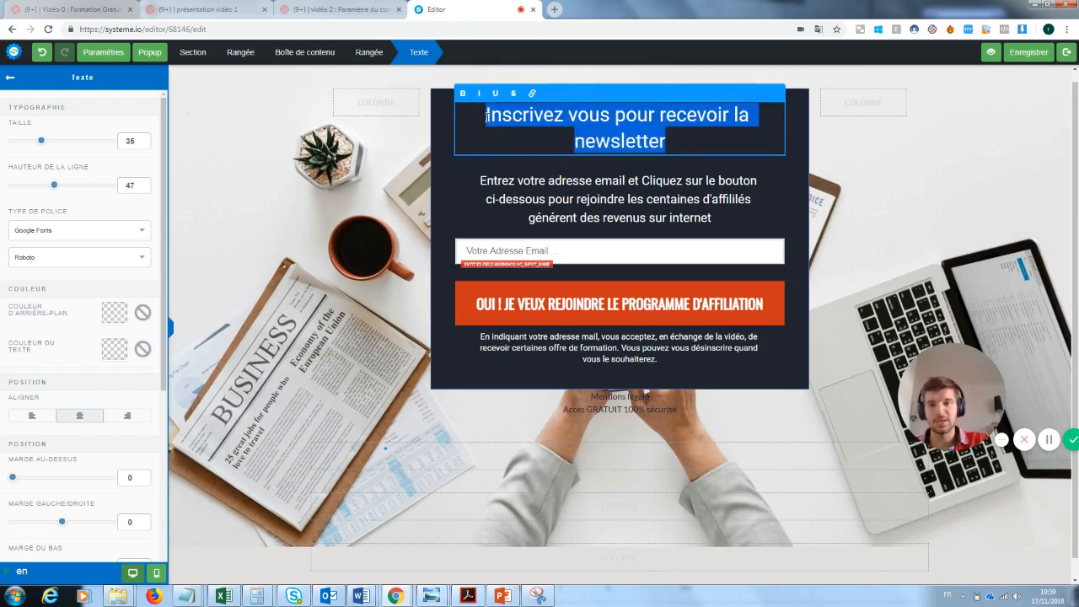
# Set the headline's text colour to white (FFFFFF)
pyautogui.click(116, 354)
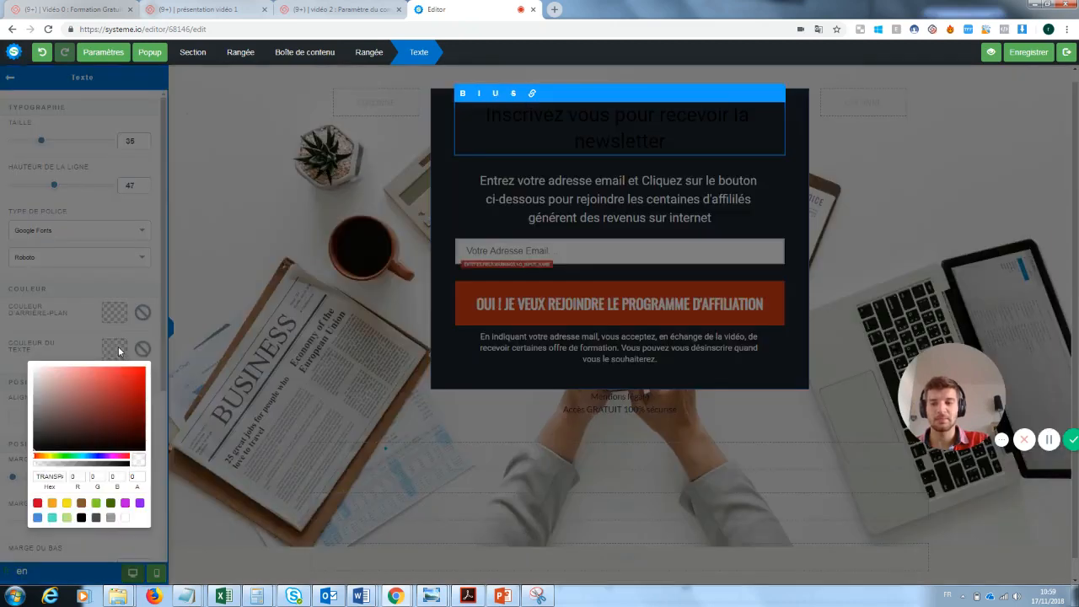
pyautogui.click(126, 520)
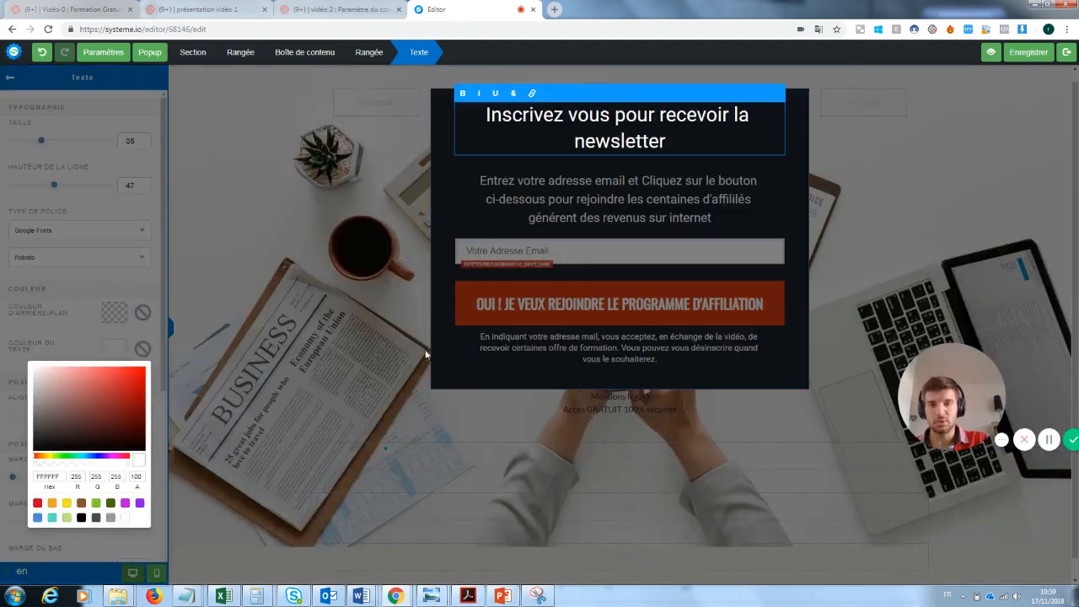
pyautogui.click(412, 268)
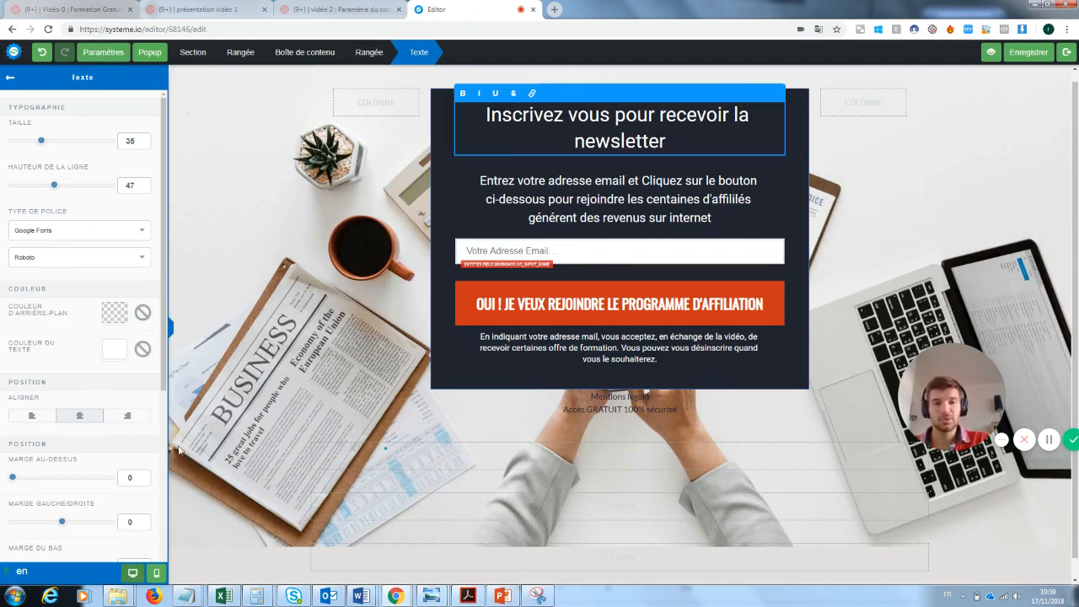
pyautogui.click(603, 193)
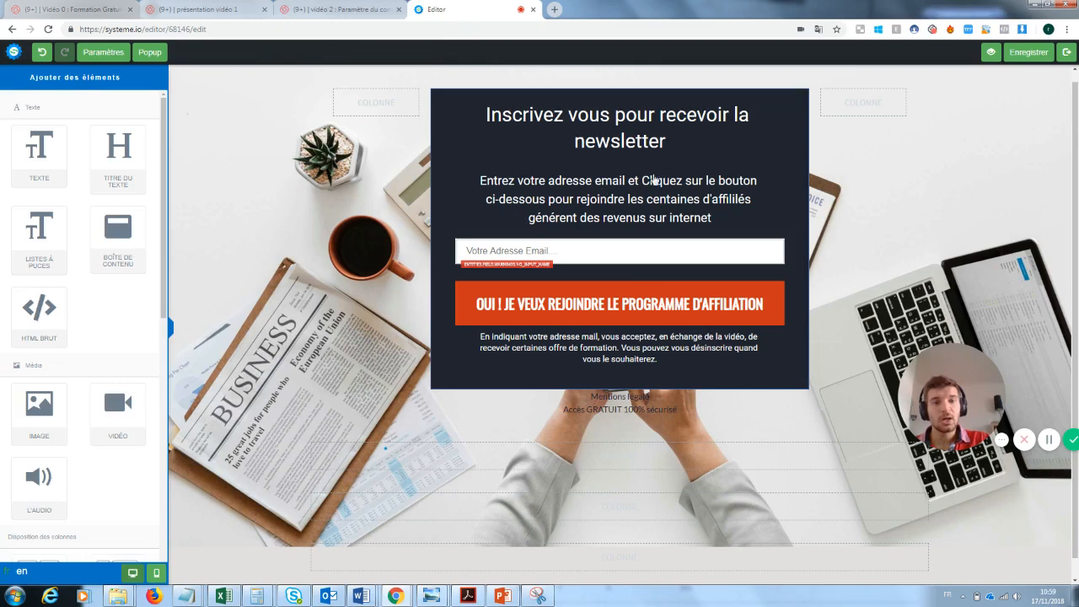
# Change the intro paragraph's ending after 'rejoindre' to 'notre super newsletter'
pyautogui.click(711, 217)
pyautogui.moveTo(722, 218); pyautogui.dragTo(628, 199)
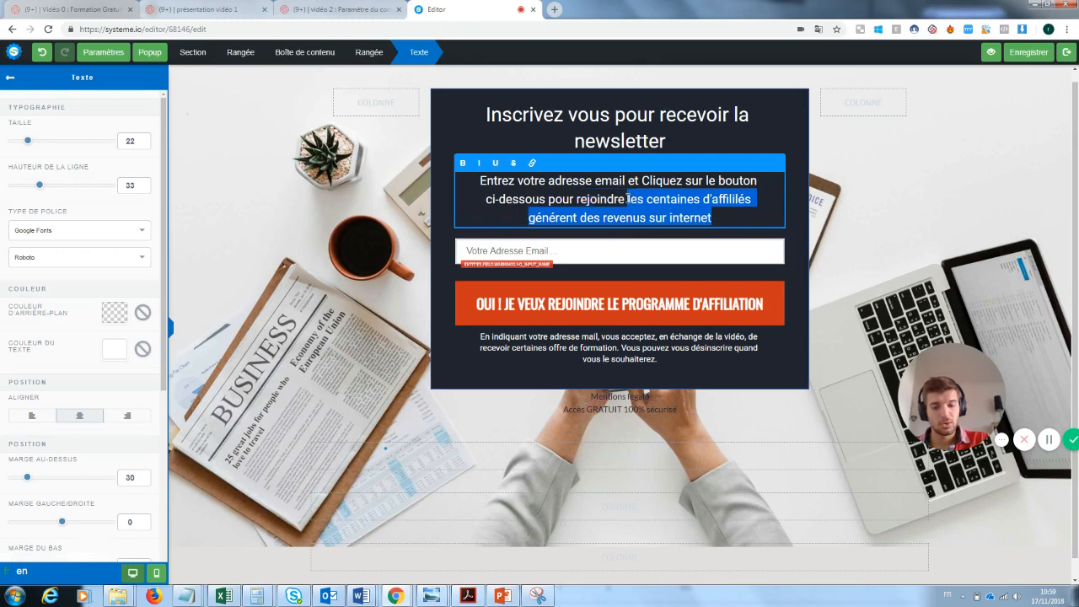
pyautogui.write('notre uper')
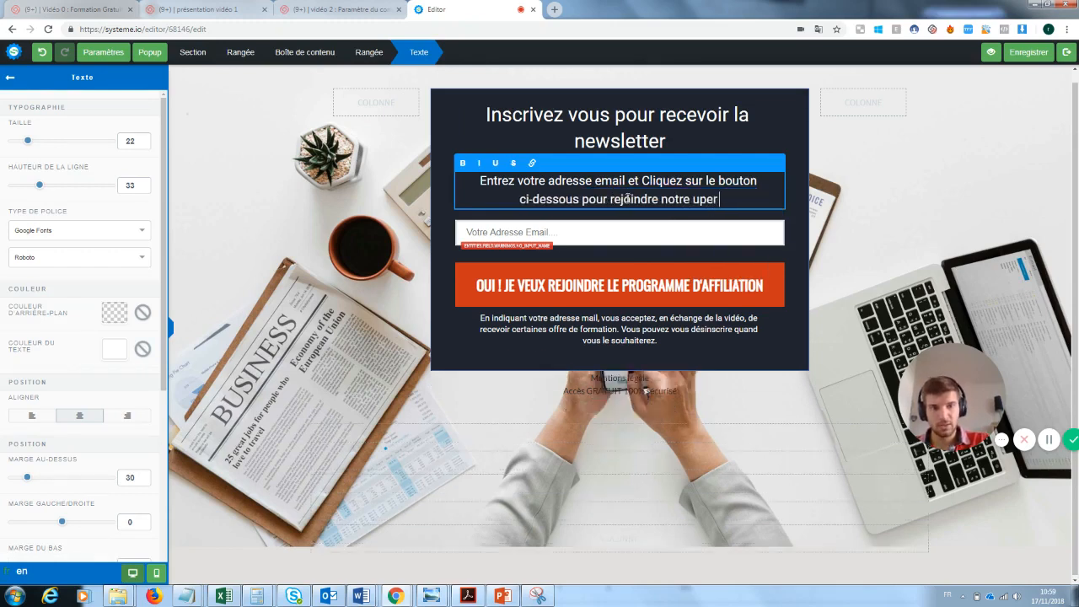
pyautogui.press('BackSpace')
pyautogui.press('BackSpace')
pyautogui.press('BackSpace')
pyautogui.press('BackSpace')
pyautogui.write('super')
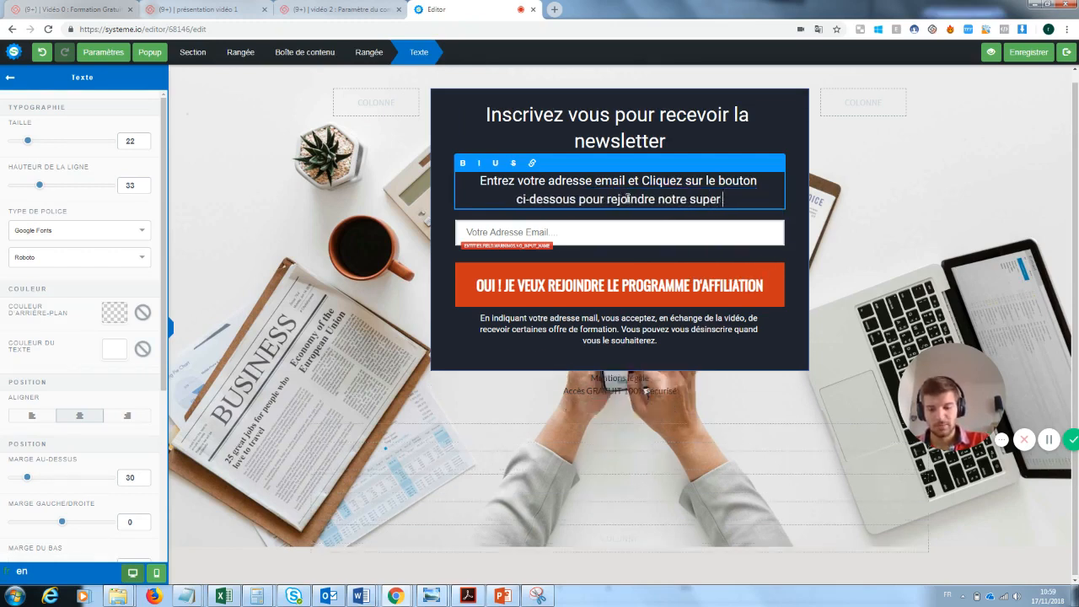
pyautogui.write(' newslette')
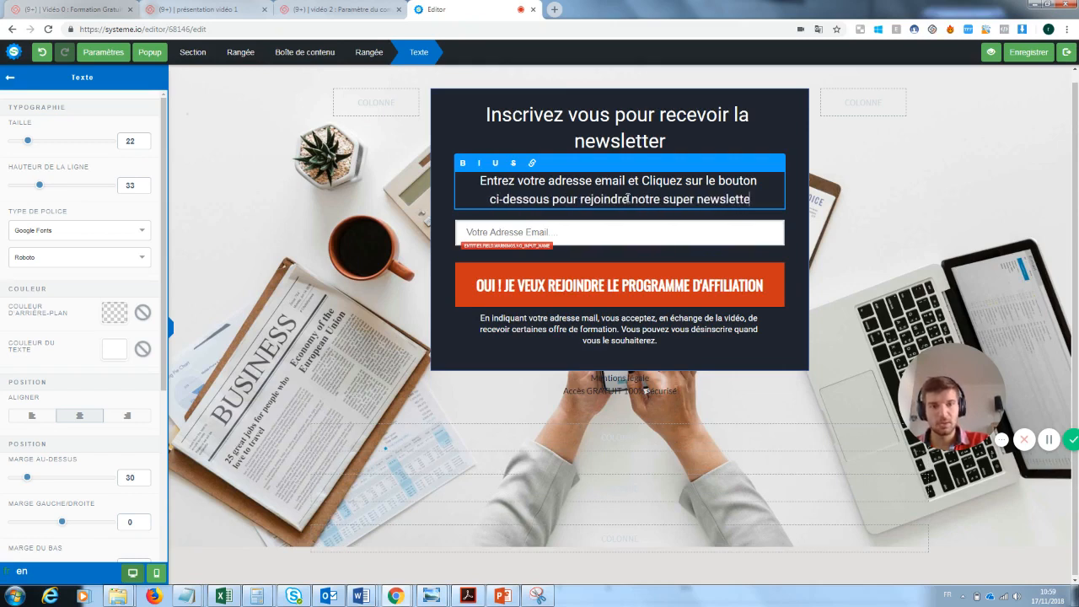
pyautogui.write('r')
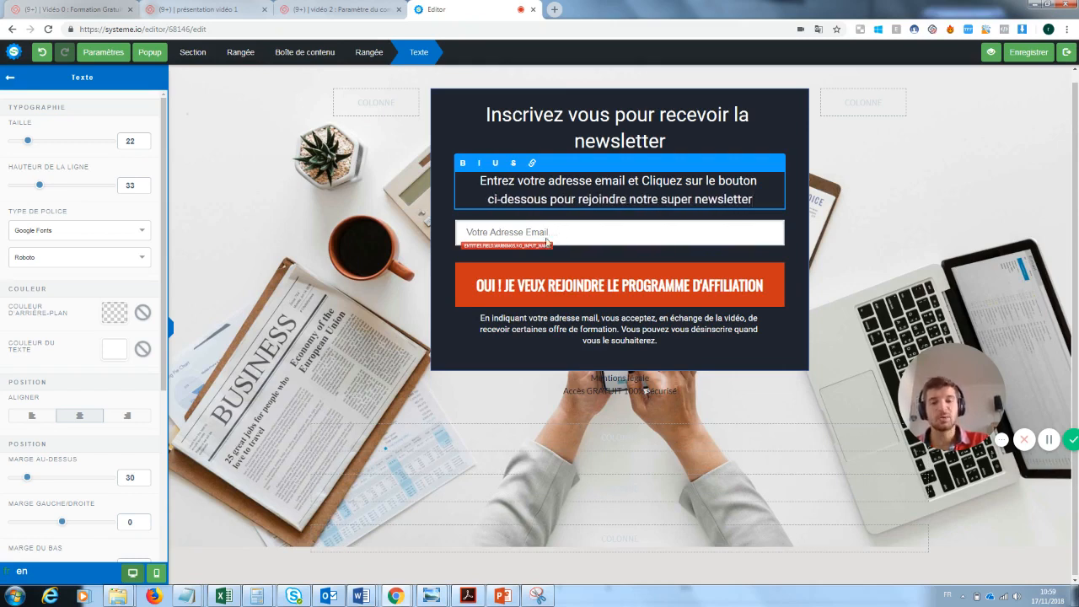
pyautogui.click(548, 242)
pyautogui.click(558, 233)
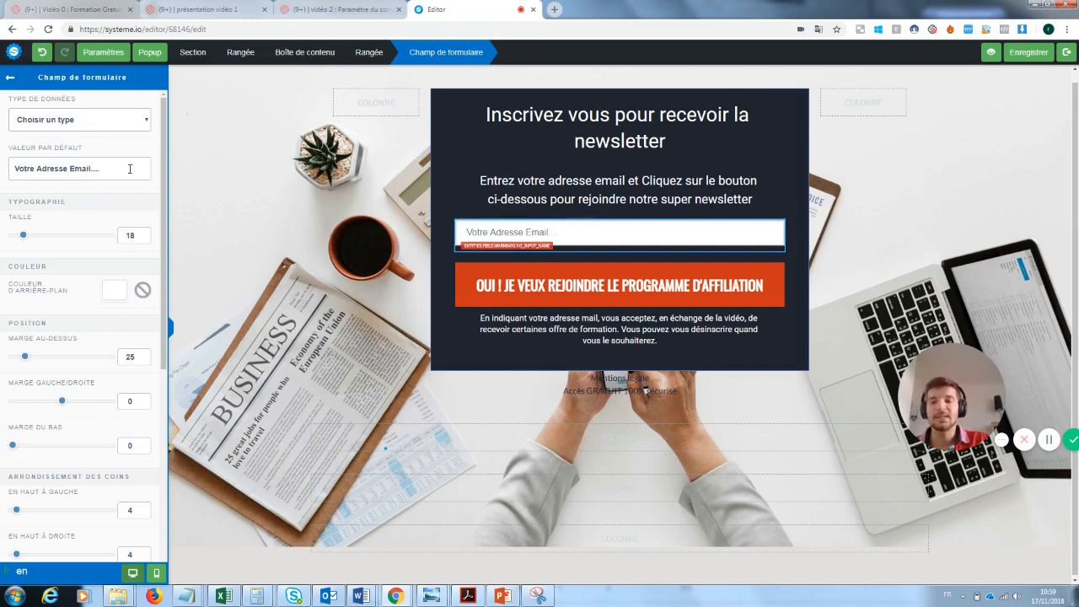
# Relabel the orange sign-up button 'OUI ! JE VEUX REJOINDRE LA NEWSLETTER'
pyautogui.click(672, 282)
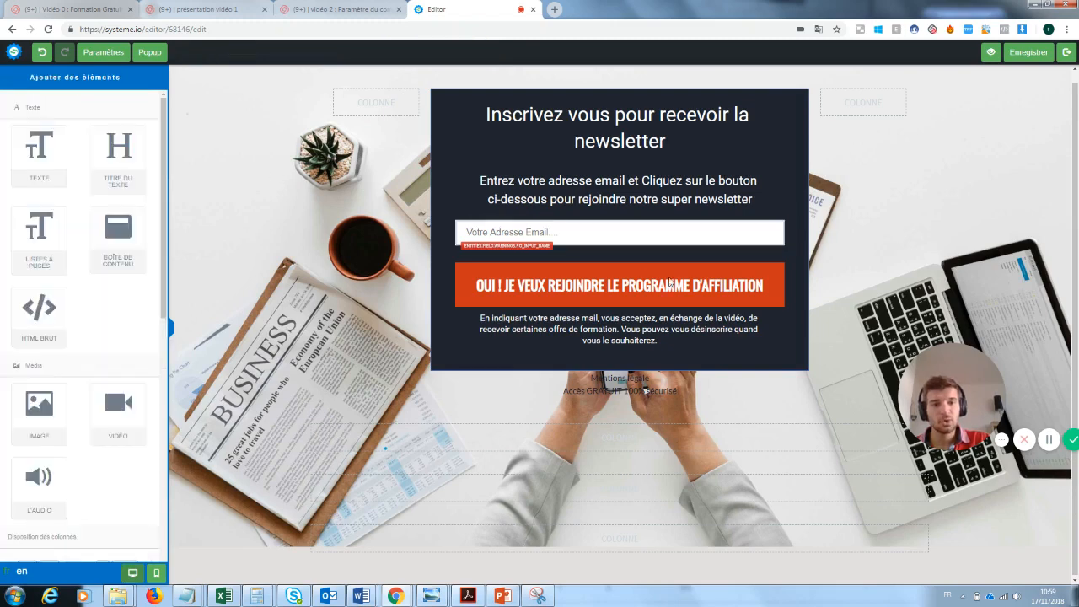
pyautogui.click(751, 288)
pyautogui.click(710, 291)
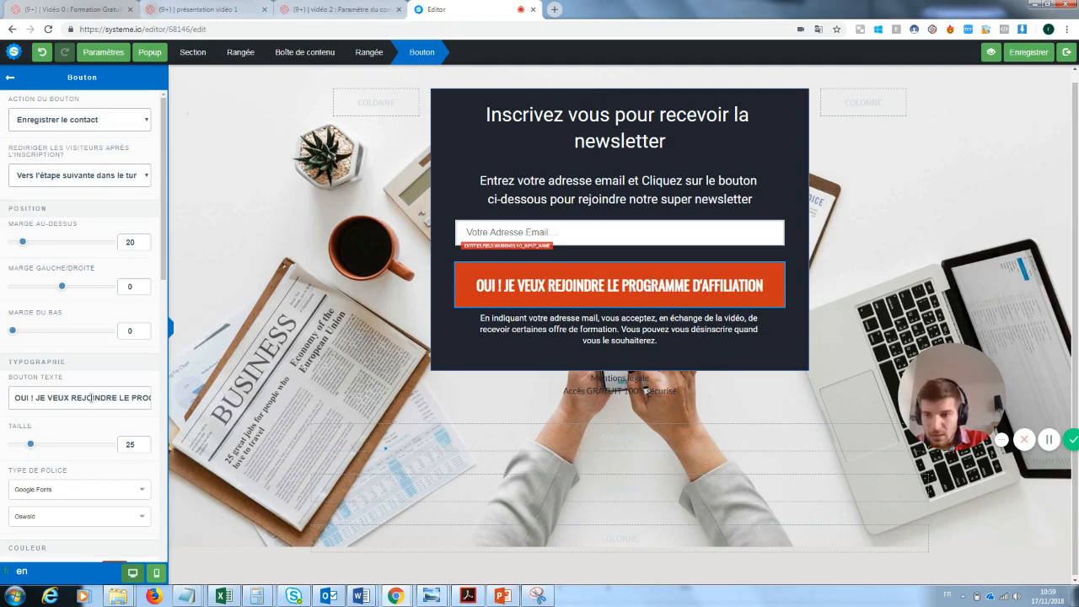
pyautogui.moveTo(121, 398); pyautogui.dragTo(196, 406)
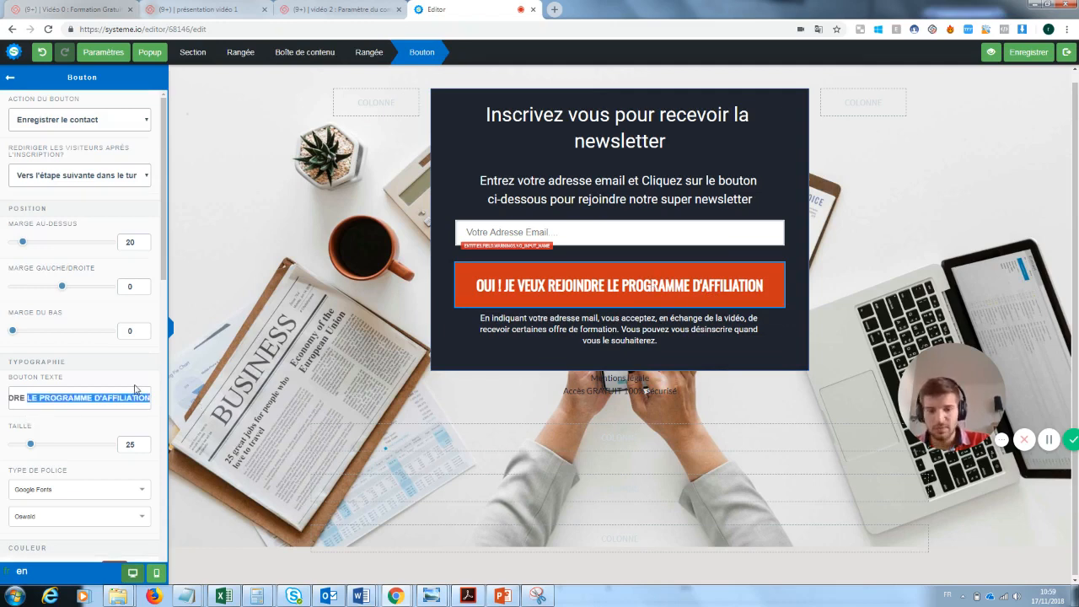
pyautogui.press('BackSpace')
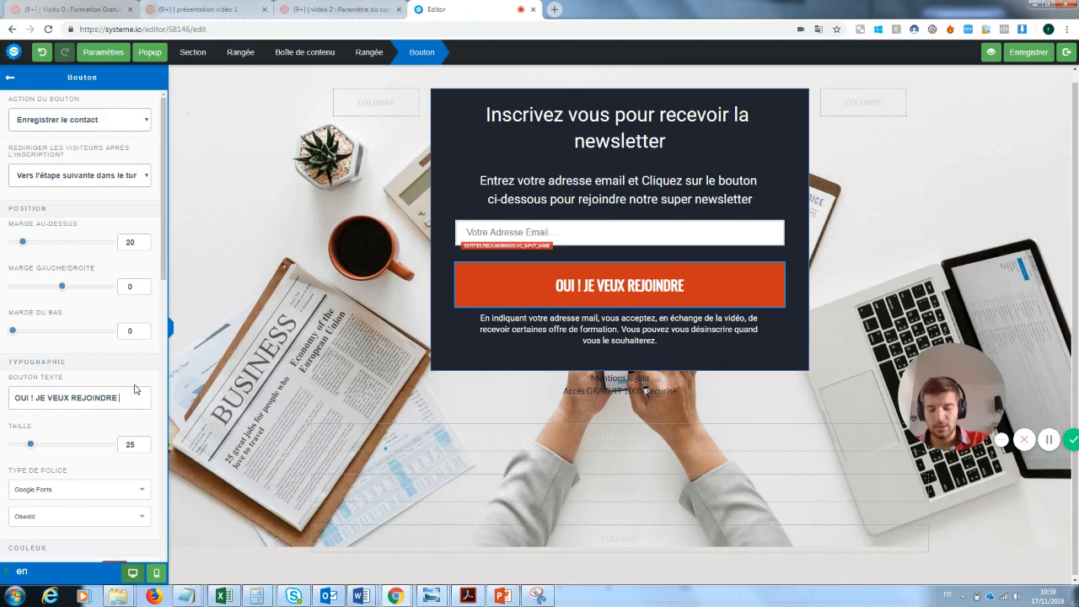
pyautogui.write('la newsletter')
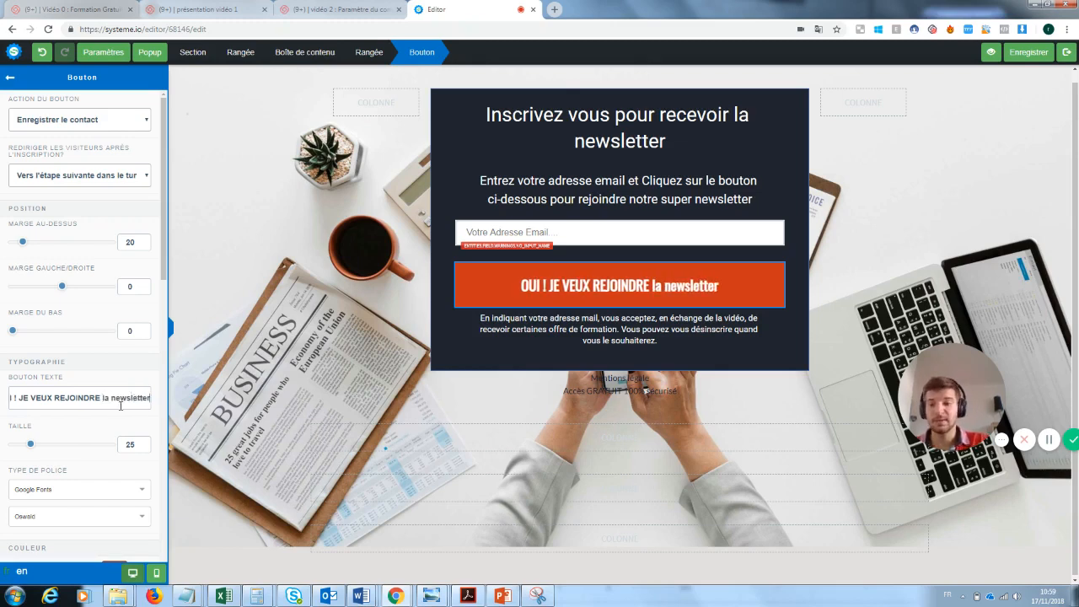
pyautogui.moveTo(148, 397); pyautogui.dragTo(101, 400)
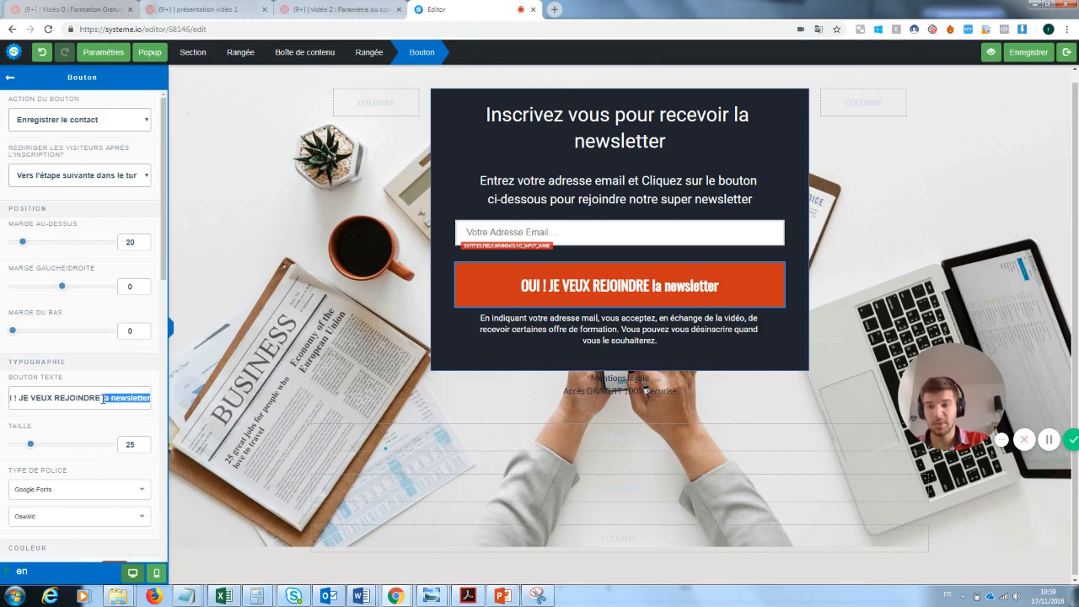
pyautogui.press('BackSpace')
pyautogui.write('L')
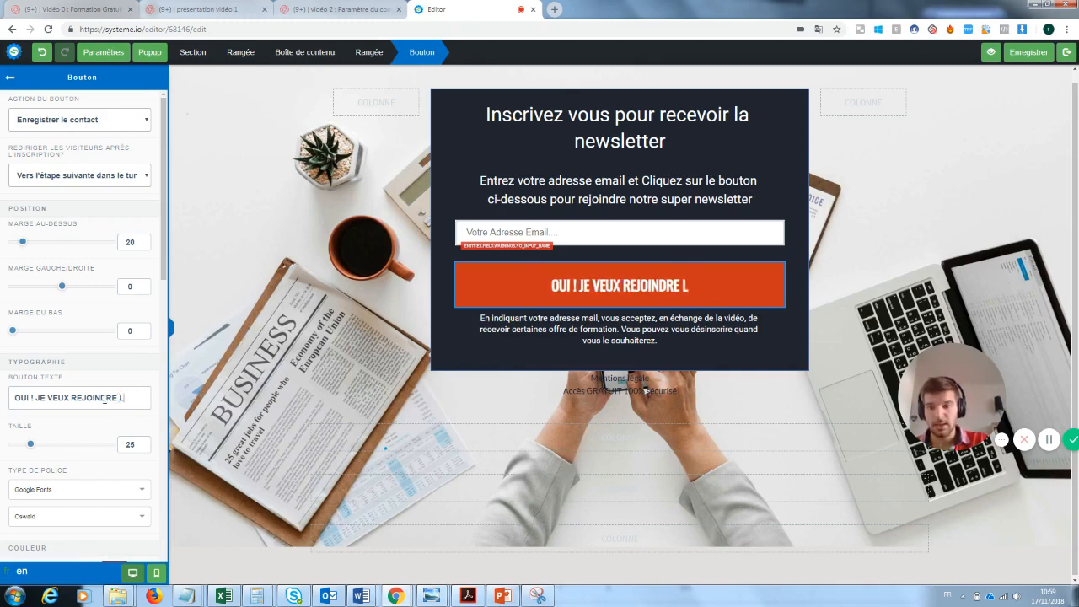
pyautogui.write('A NEWSLETTER')
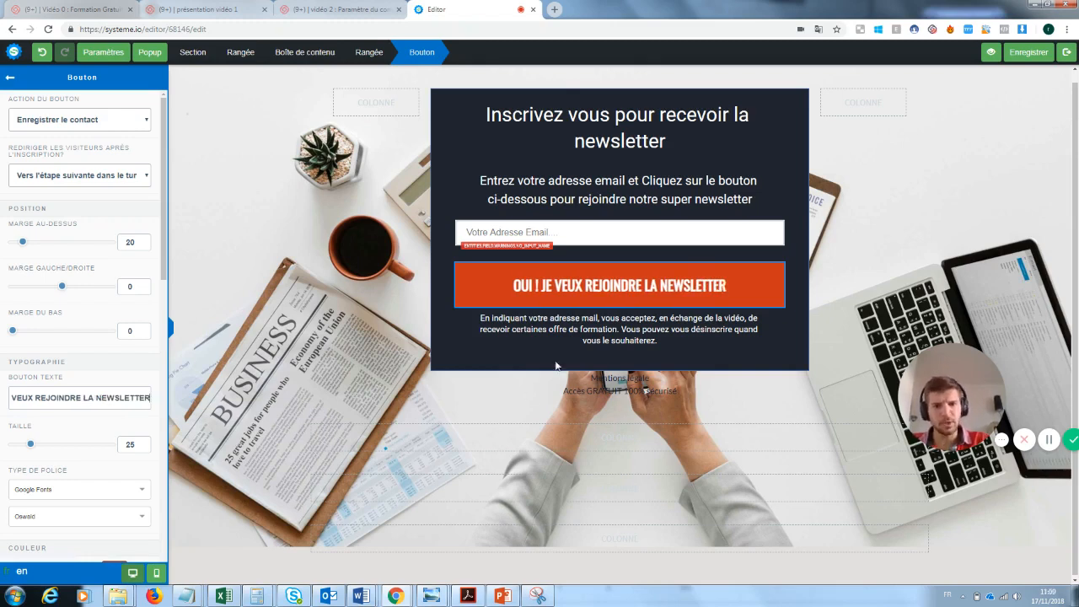
pyautogui.click(759, 381)
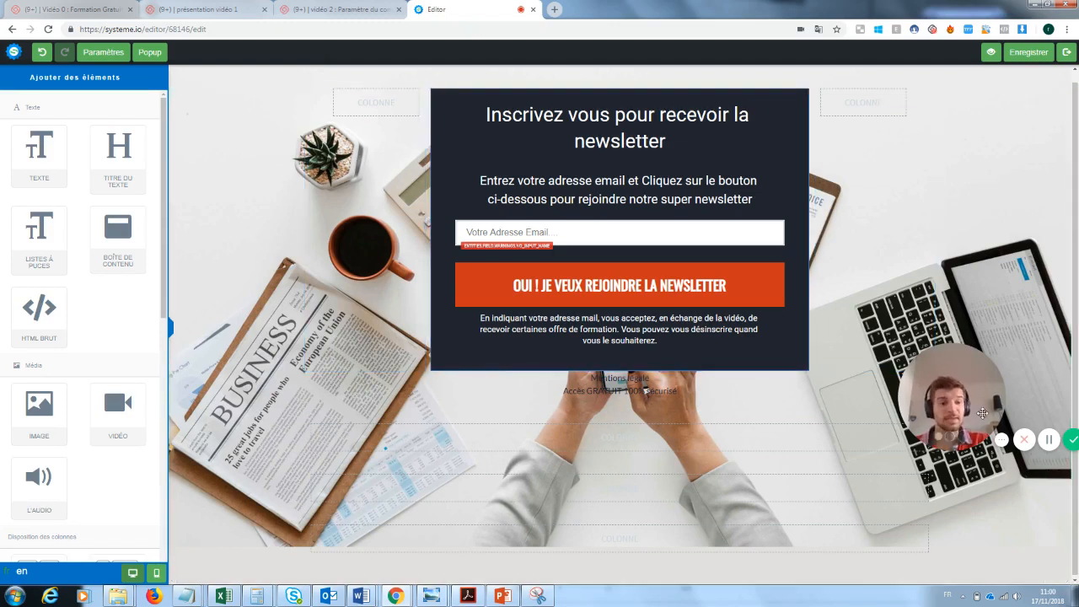
# Delete the two empty rows below the form and exit the editor to the funnel steps
pyautogui.moveTo(973, 395); pyautogui.dragTo(251, 507)
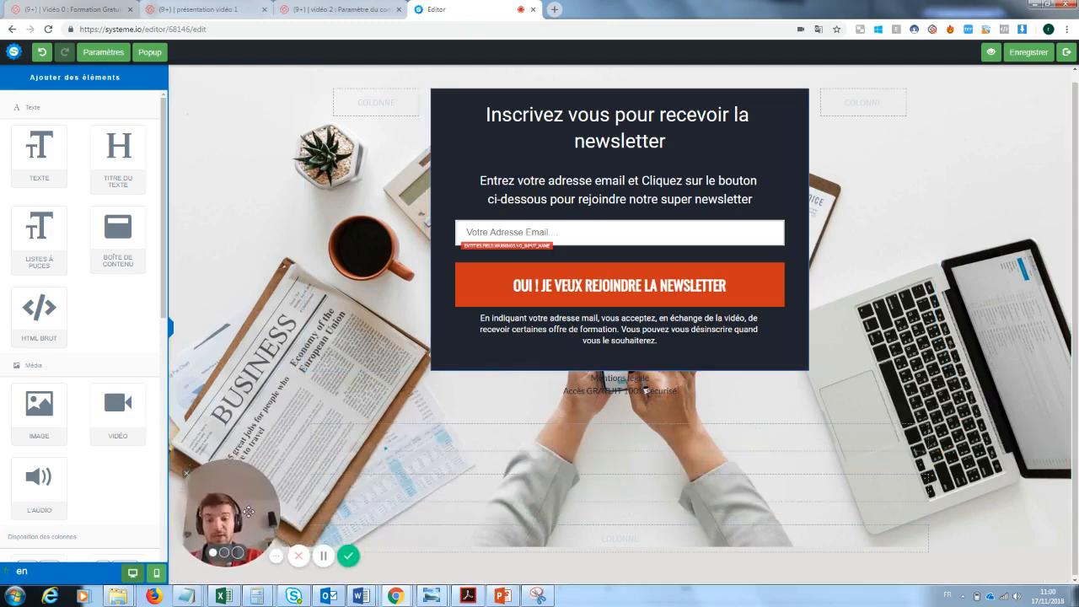
pyautogui.click(926, 405)
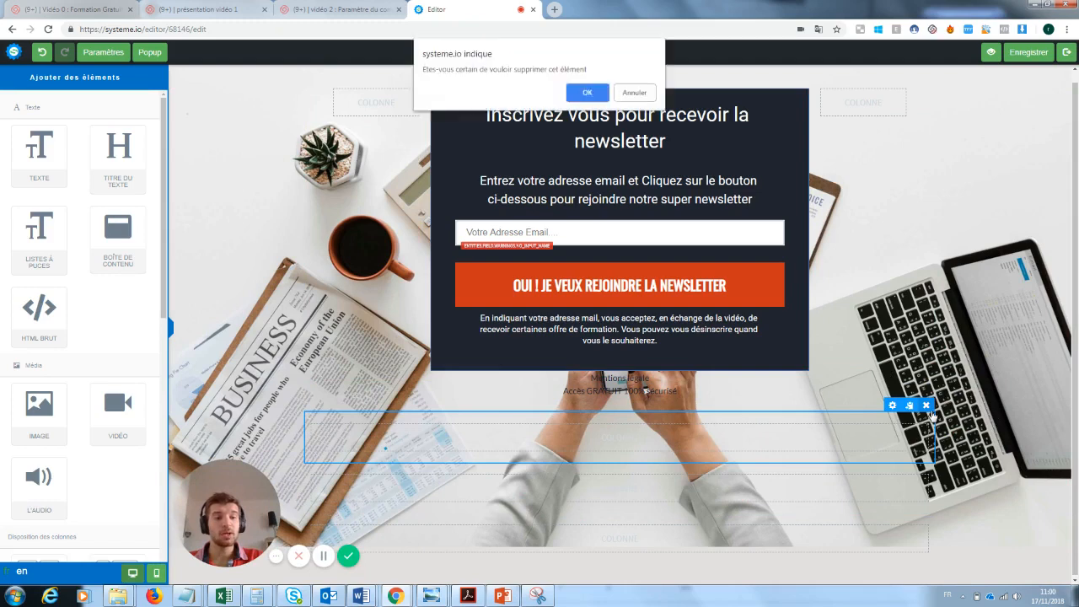
pyautogui.click(596, 94)
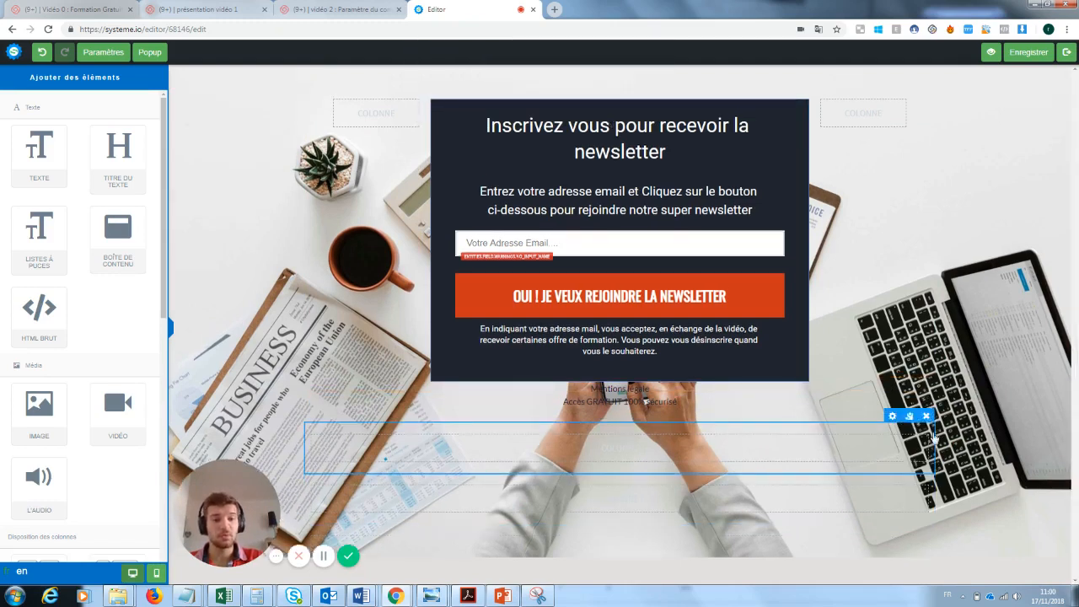
pyautogui.click(927, 417)
pyautogui.click(588, 93)
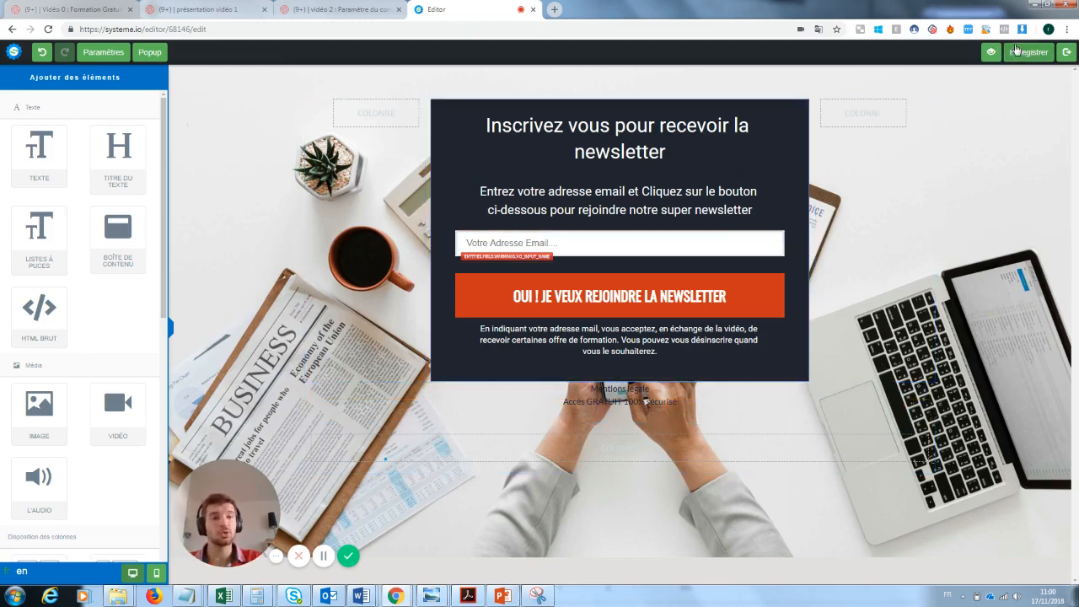
pyautogui.click(1067, 51)
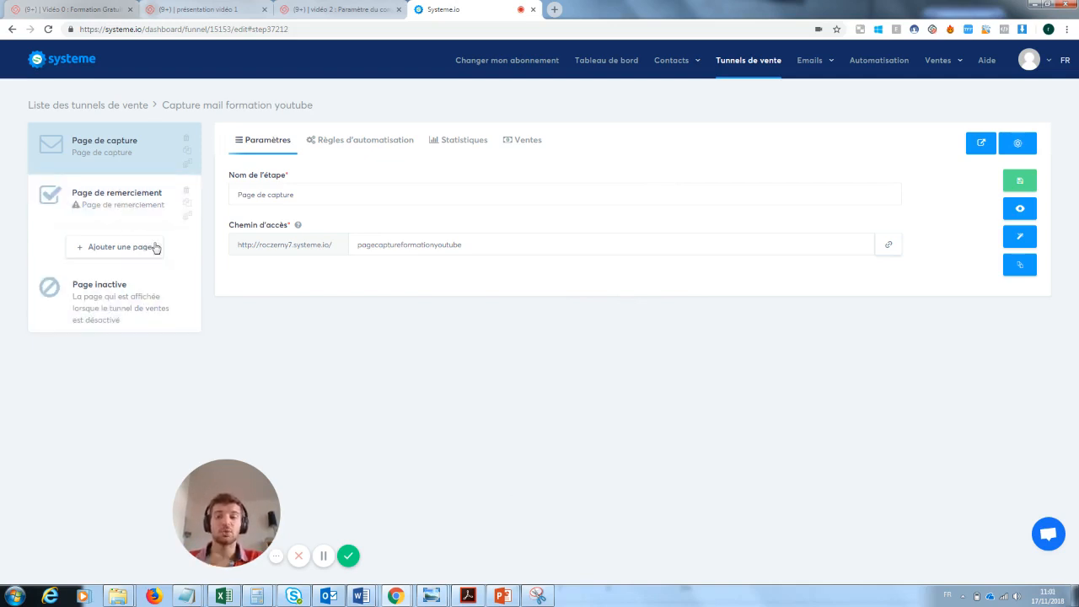
# Apply the merci template to the Page de remerciement step and open that page in the editor
pyautogui.click(89, 210)
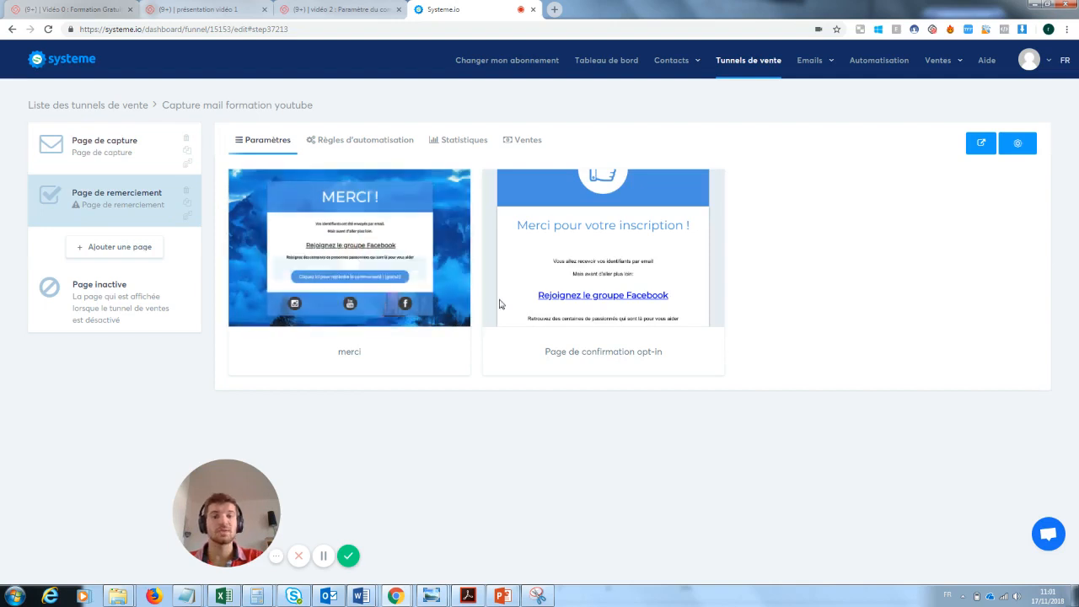
pyautogui.click(312, 248)
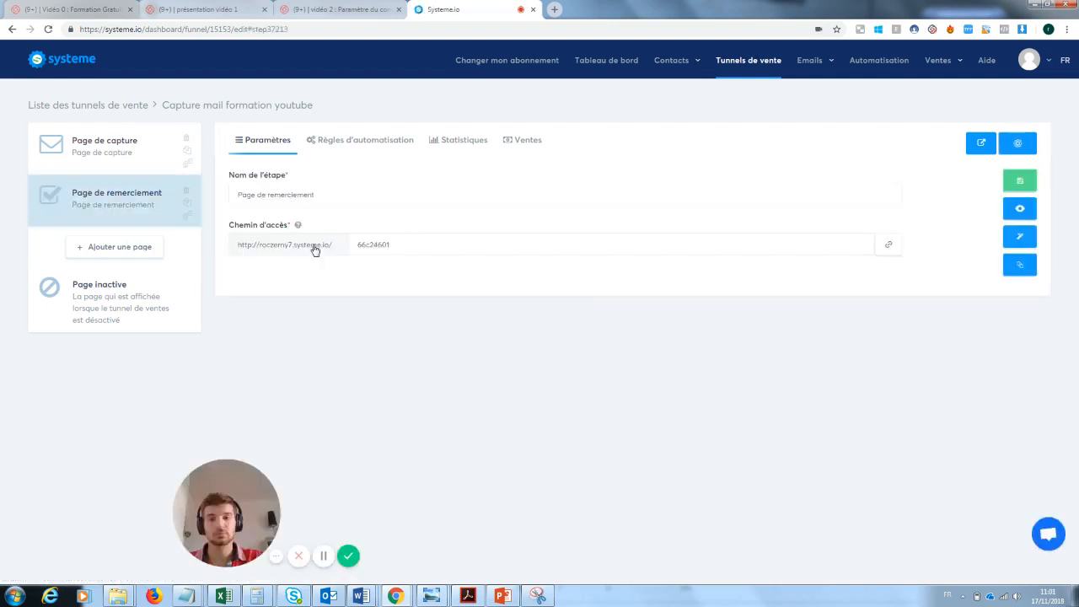
pyautogui.click(1022, 242)
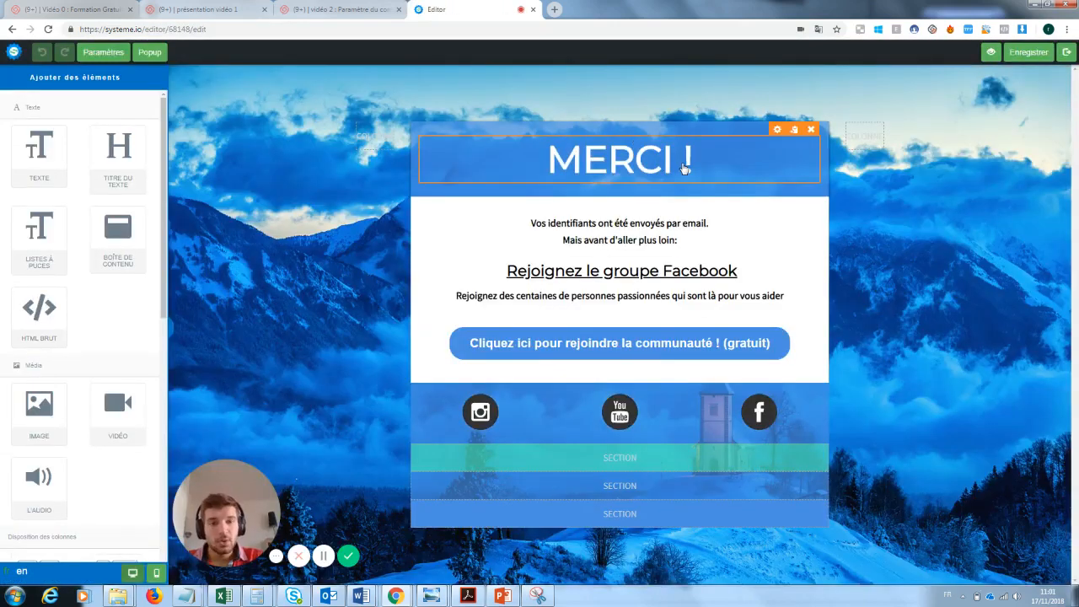
# Replace both message lines under MERCI ! with 'Ta newsletter va arriver'
pyautogui.doubleClick(668, 241)
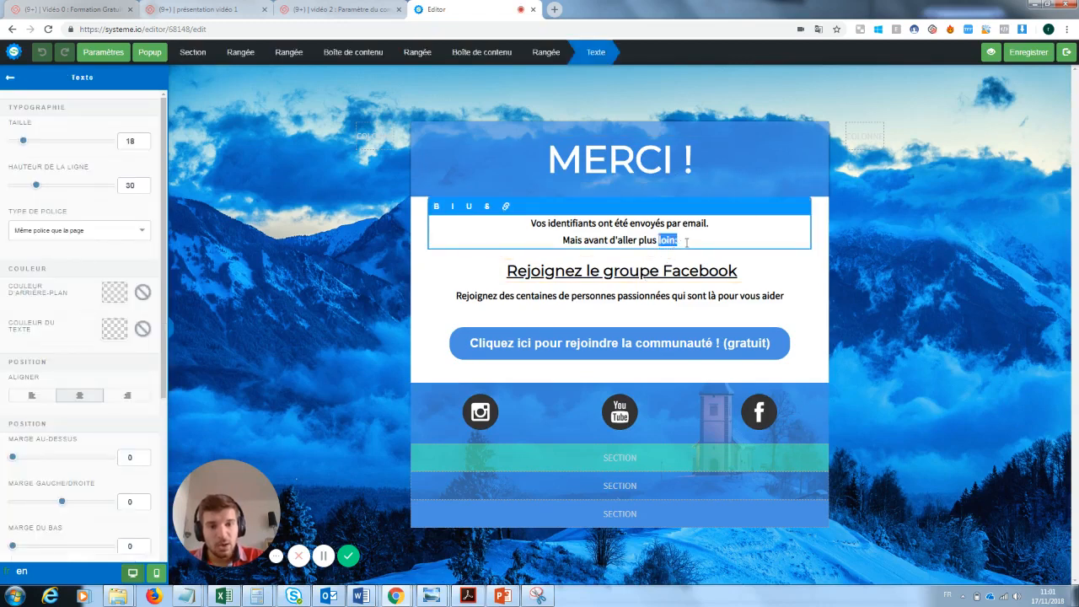
pyautogui.moveTo(684, 241); pyautogui.dragTo(522, 229)
pyautogui.press('BackSpace')
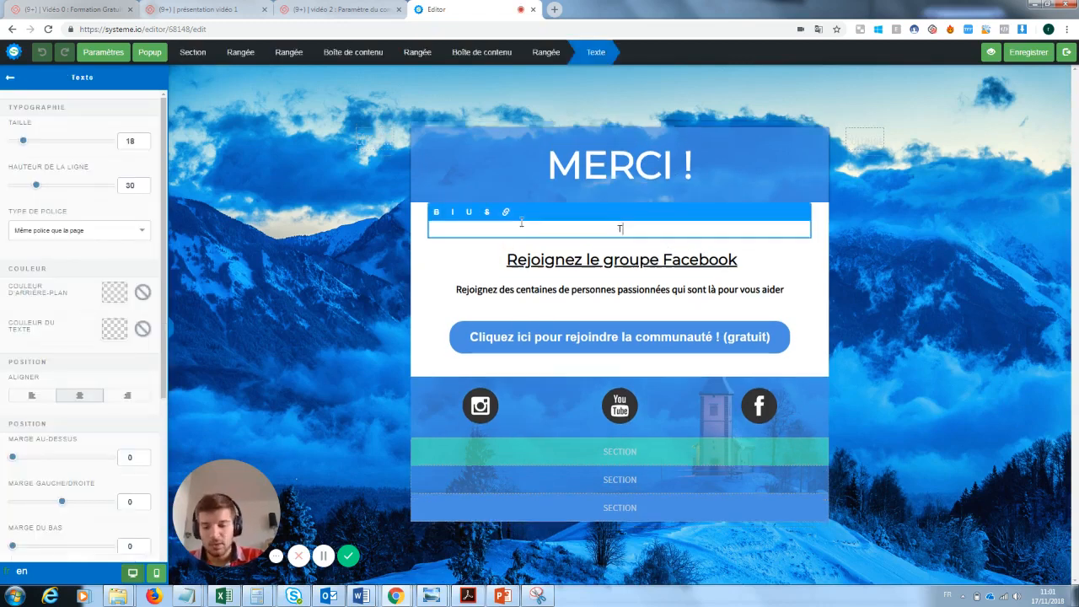
pyautogui.write('Ta newsl')
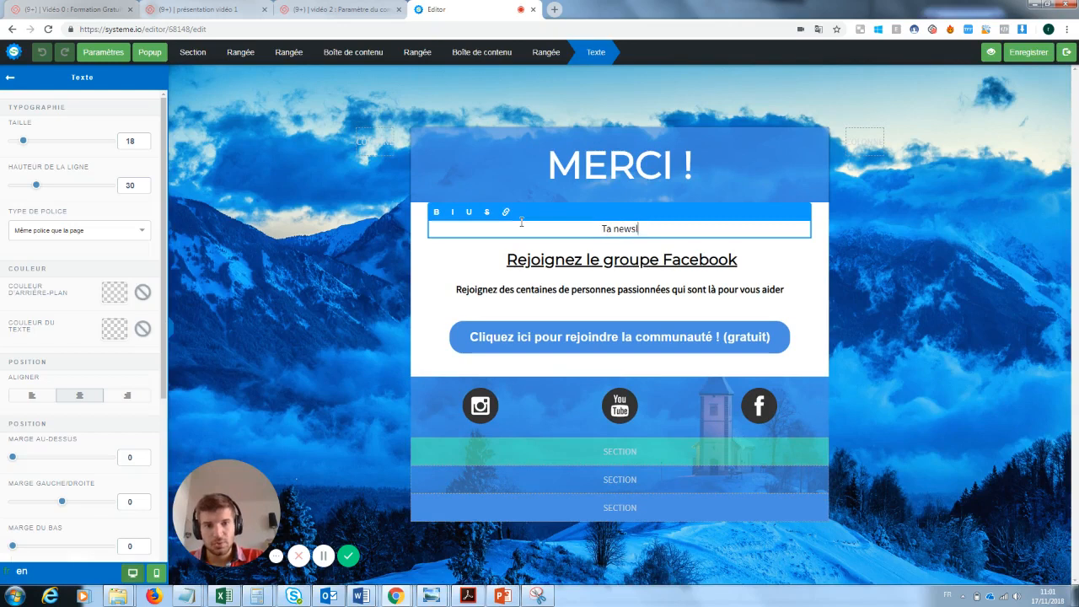
pyautogui.write('etter va arriver')
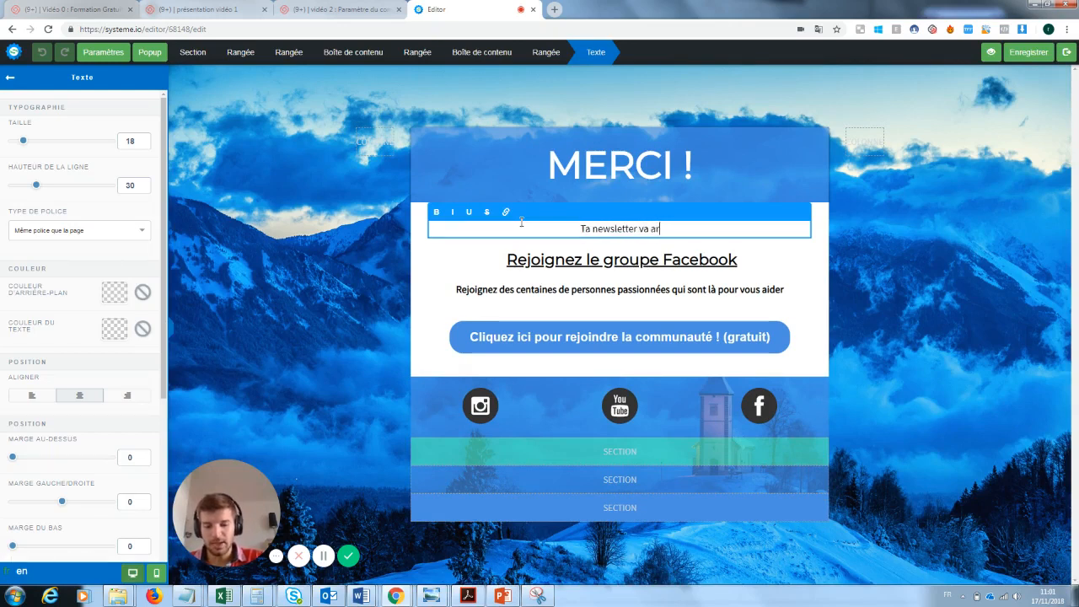
pyautogui.click(788, 250)
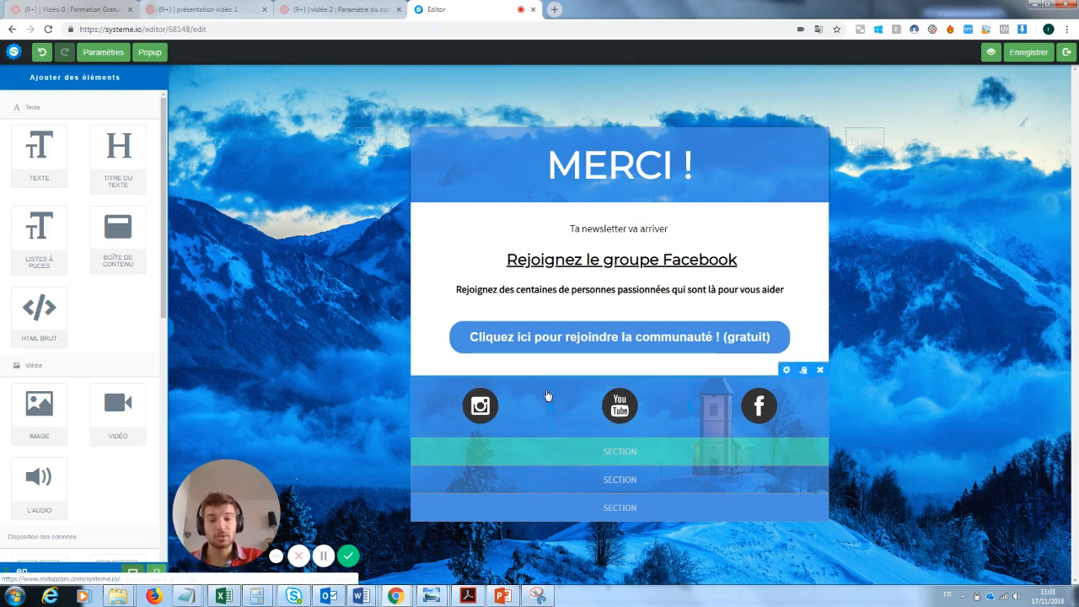
# Check that the join-the-community button still redirects to the Facebook group link
pyautogui.click(759, 337)
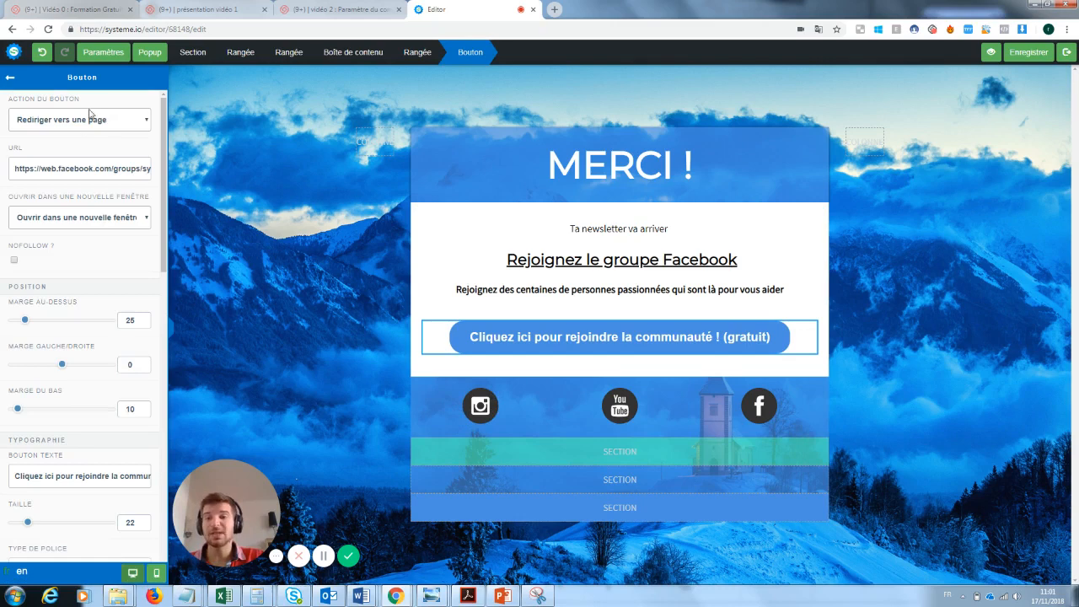
pyautogui.click(111, 125)
pyautogui.click(111, 125)
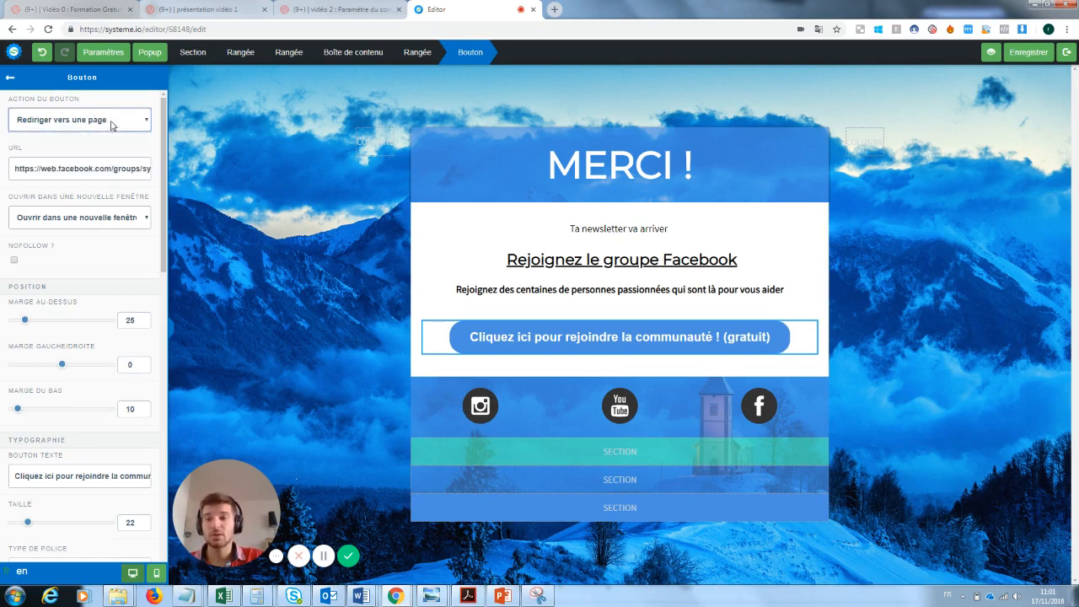
pyautogui.tripleClick(95, 165)
pyautogui.click(631, 244)
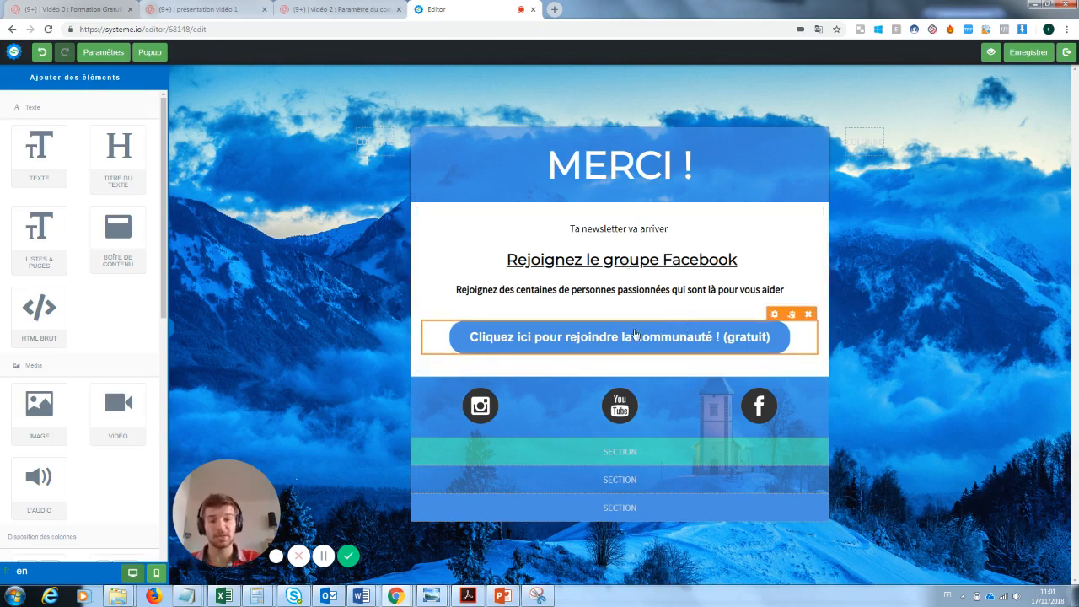
# Inspect the social icons row, then save the thank-you page and exit the editor
pyautogui.click(487, 405)
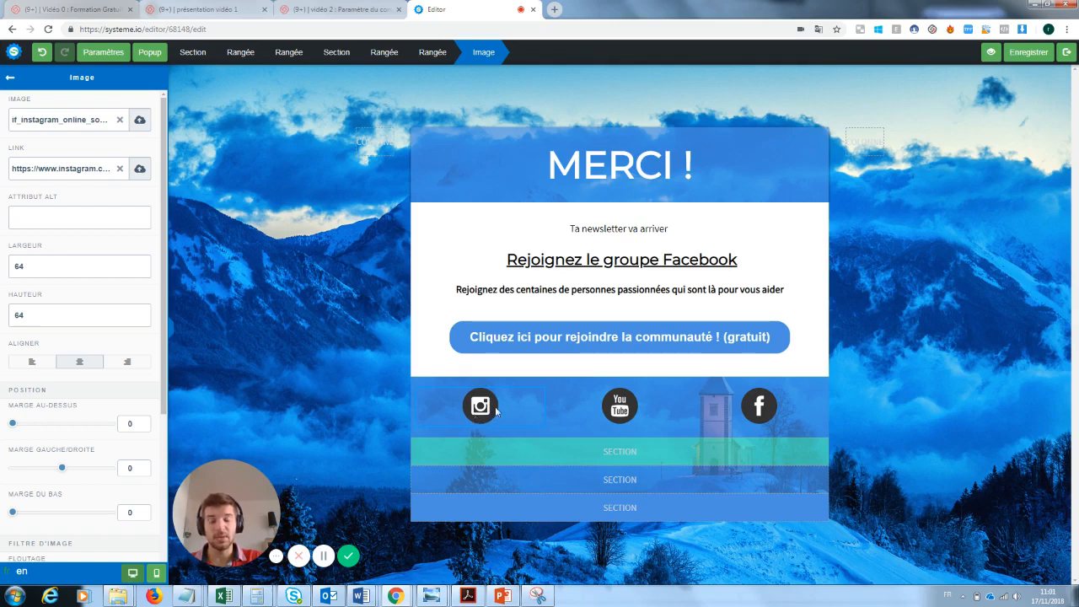
pyautogui.click(315, 265)
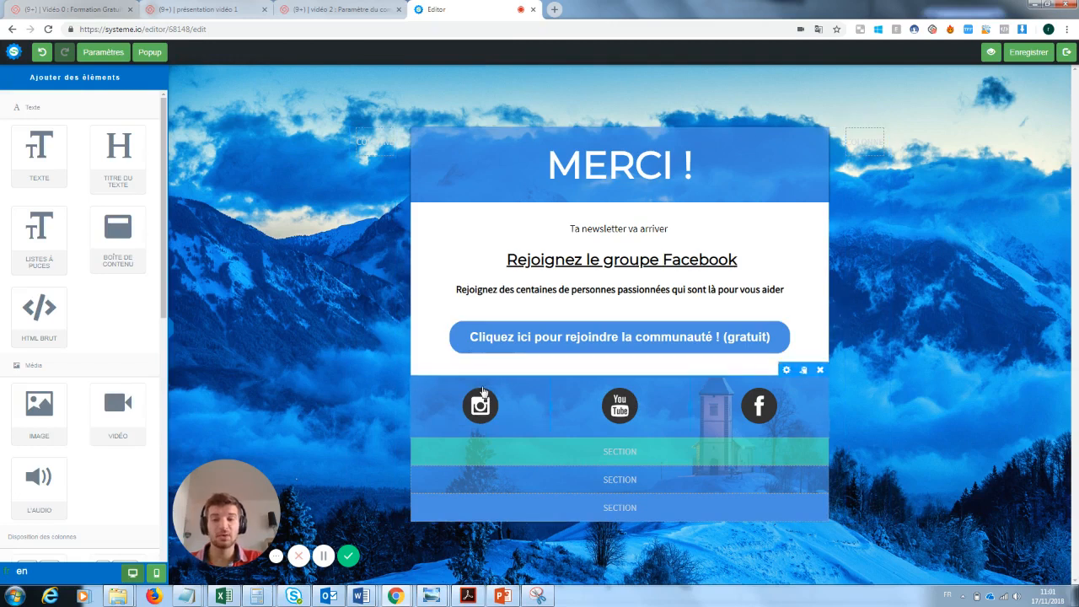
pyautogui.click(484, 389)
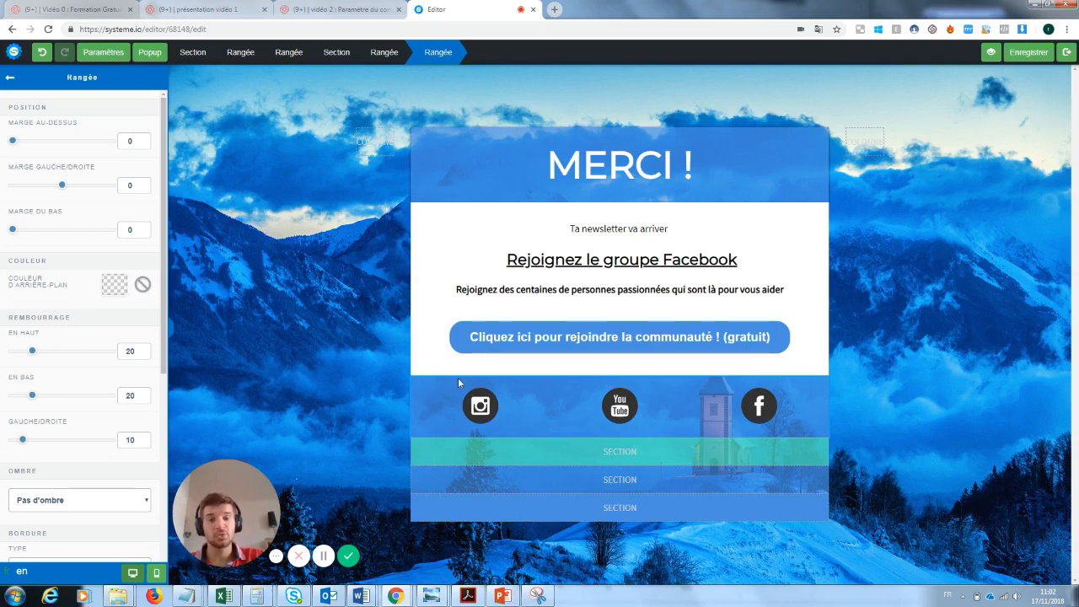
pyautogui.click(671, 346)
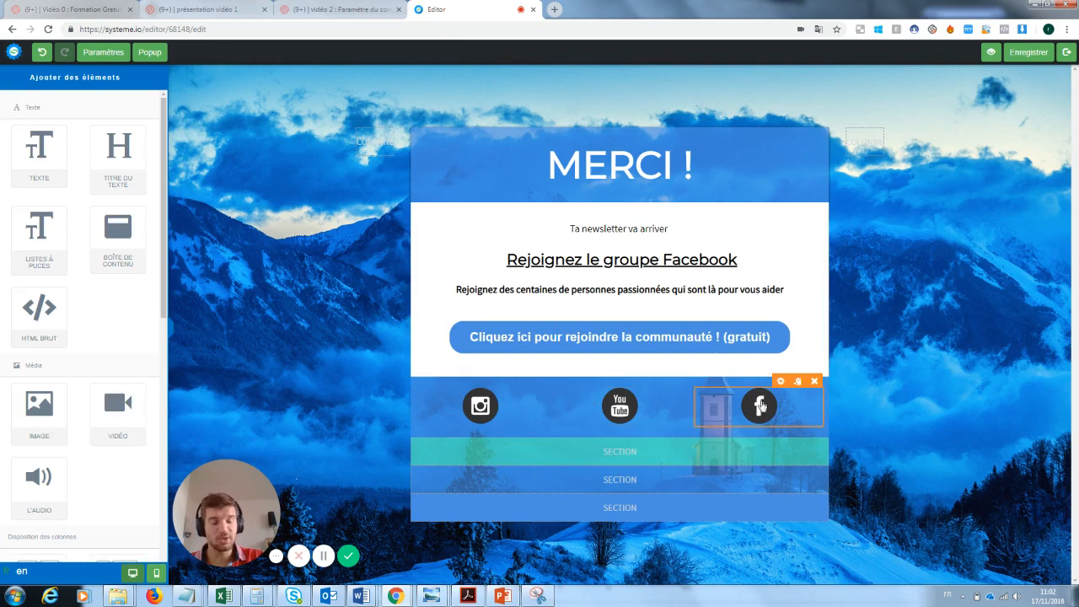
pyautogui.click(1029, 55)
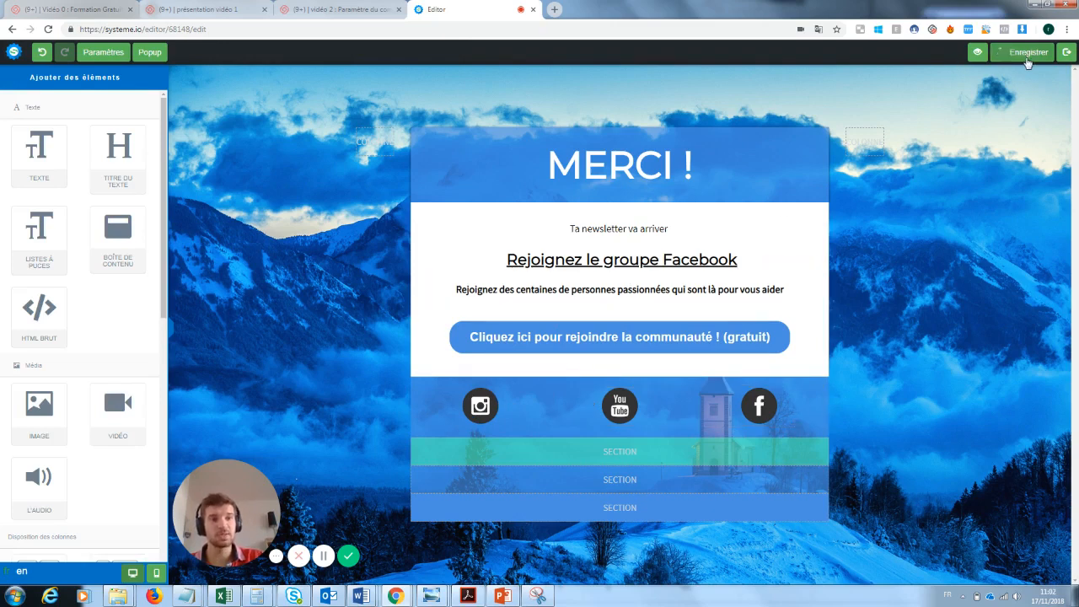
pyautogui.click(1072, 55)
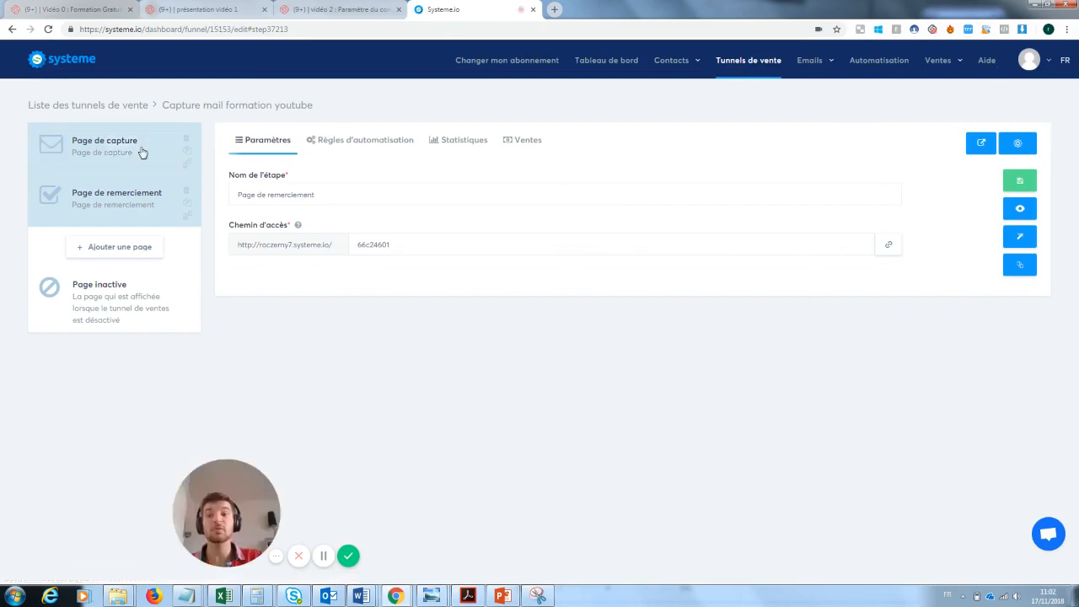
# Open the live capture page and submit a test Gmail address through the form
pyautogui.click(145, 150)
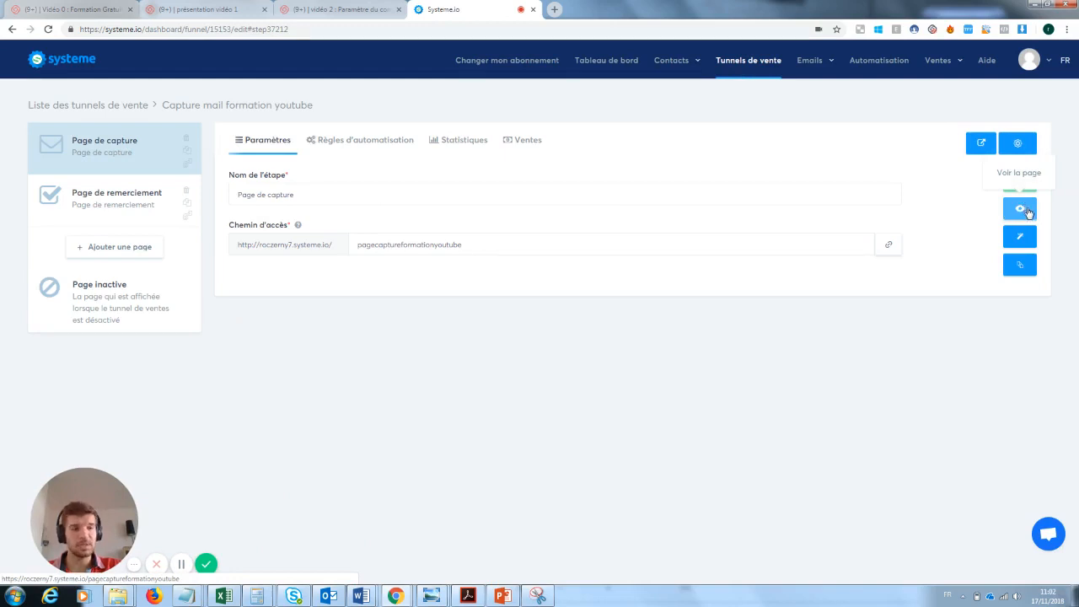
pyautogui.click(1023, 209)
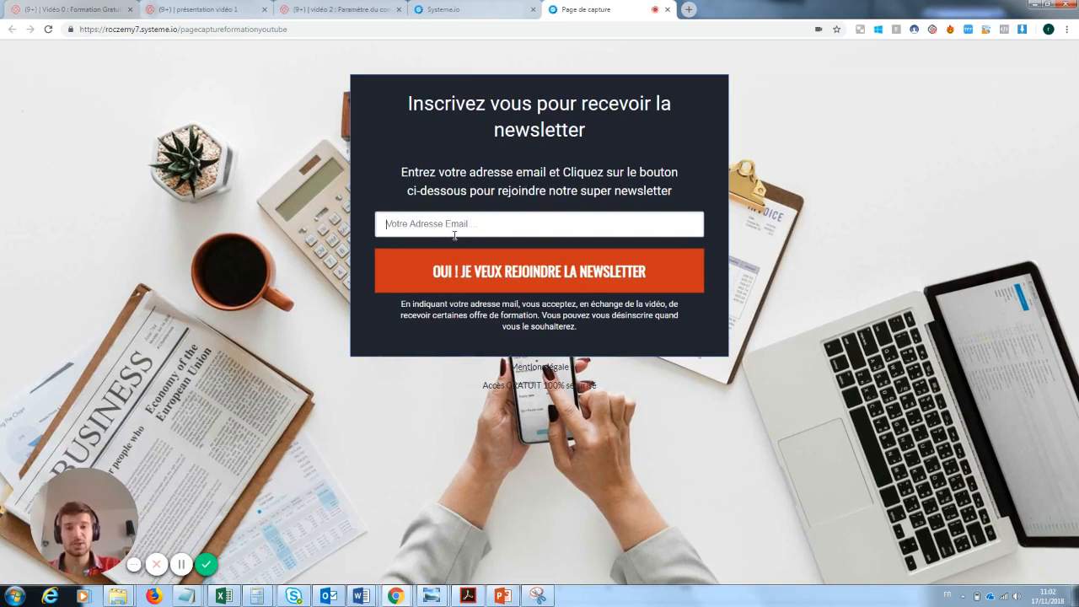
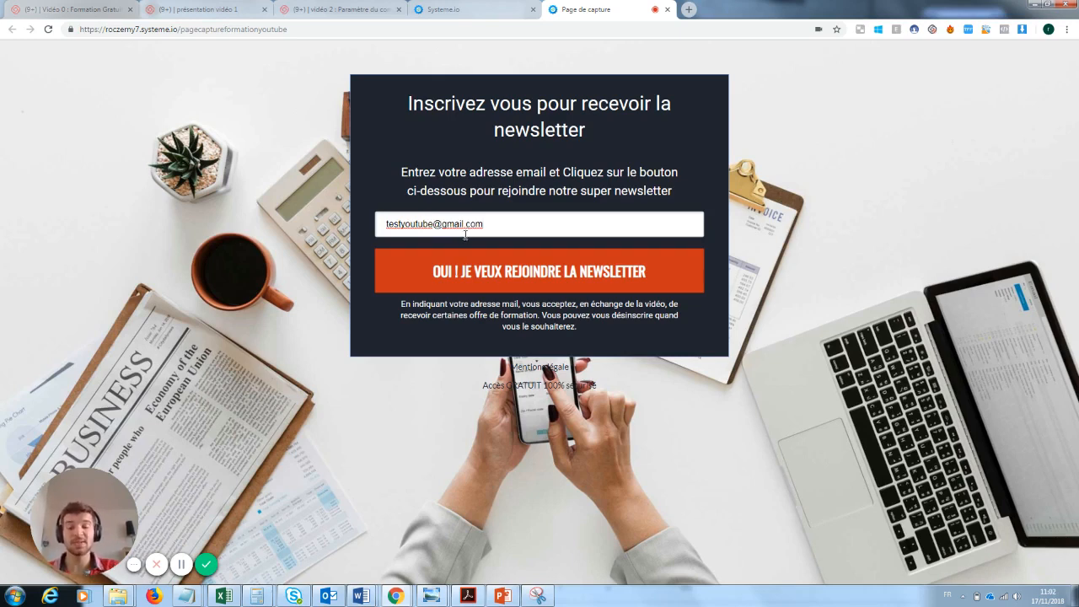
pyautogui.click(546, 273)
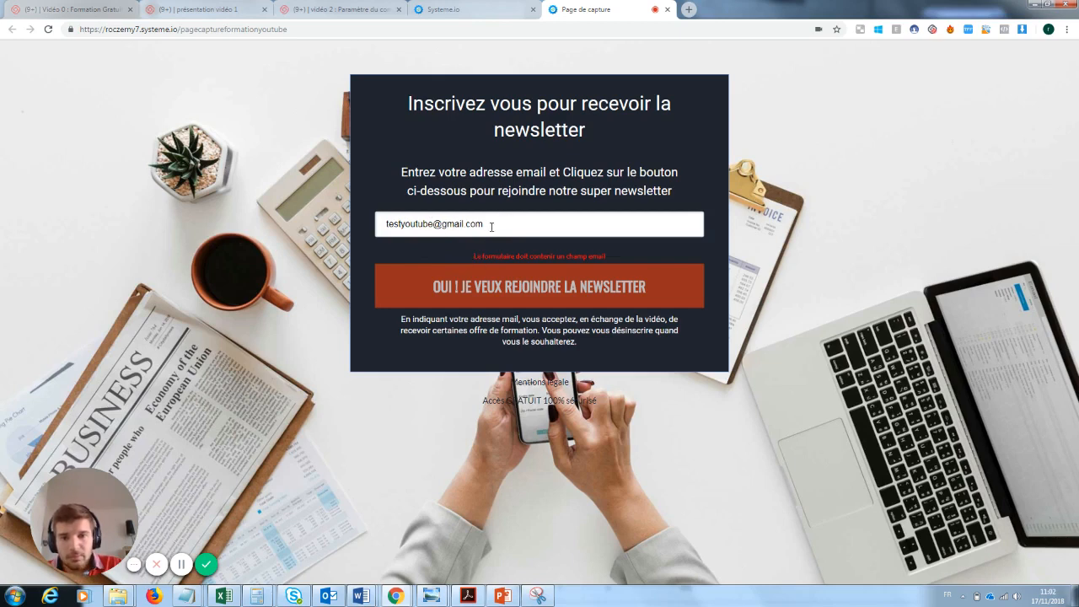
# Shorten the test address, resubmit the form, and return to the funnel tab
pyautogui.moveTo(433, 224); pyautogui.dragTo(398, 223)
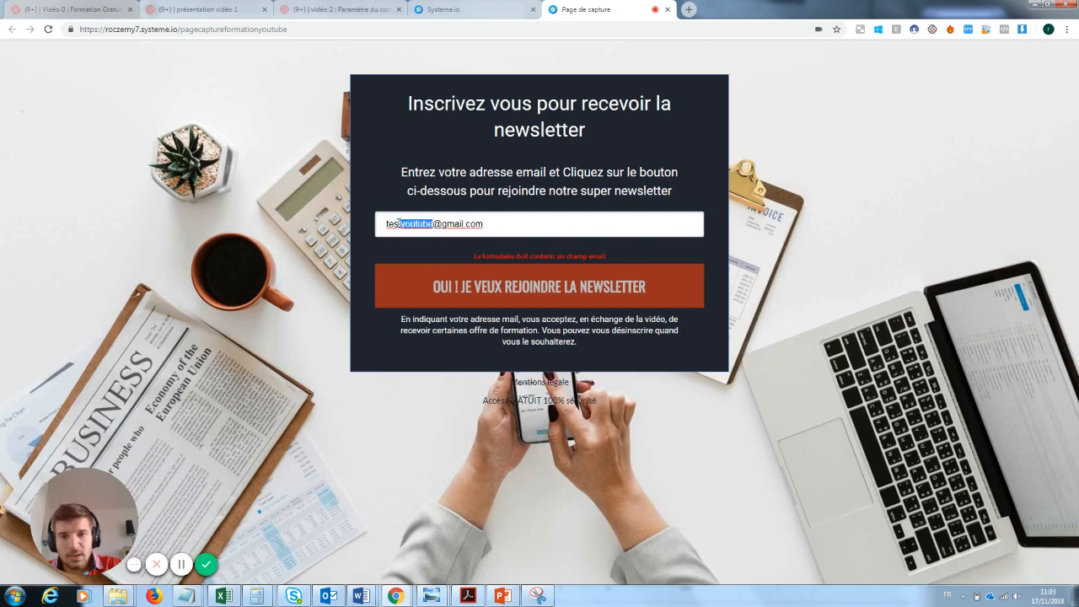
pyautogui.press('BackSpace')
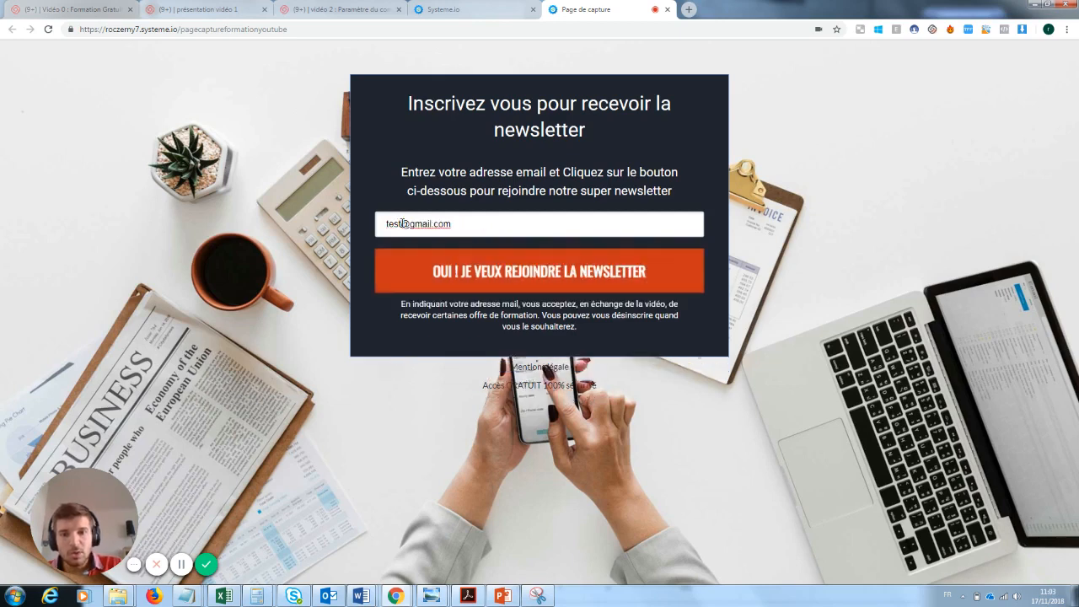
pyautogui.click(517, 275)
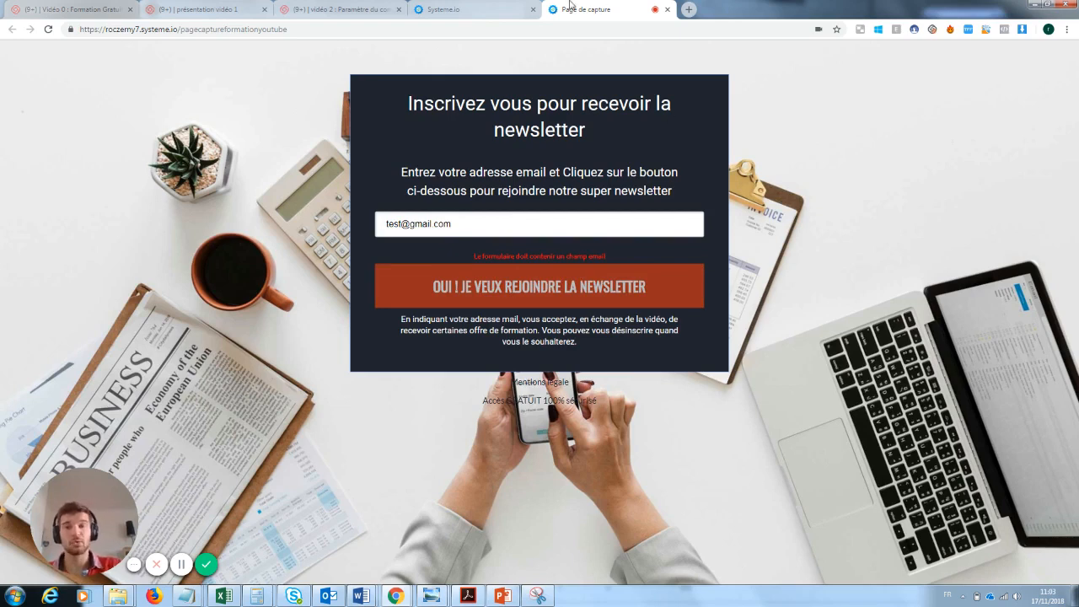
pyautogui.click(508, 8)
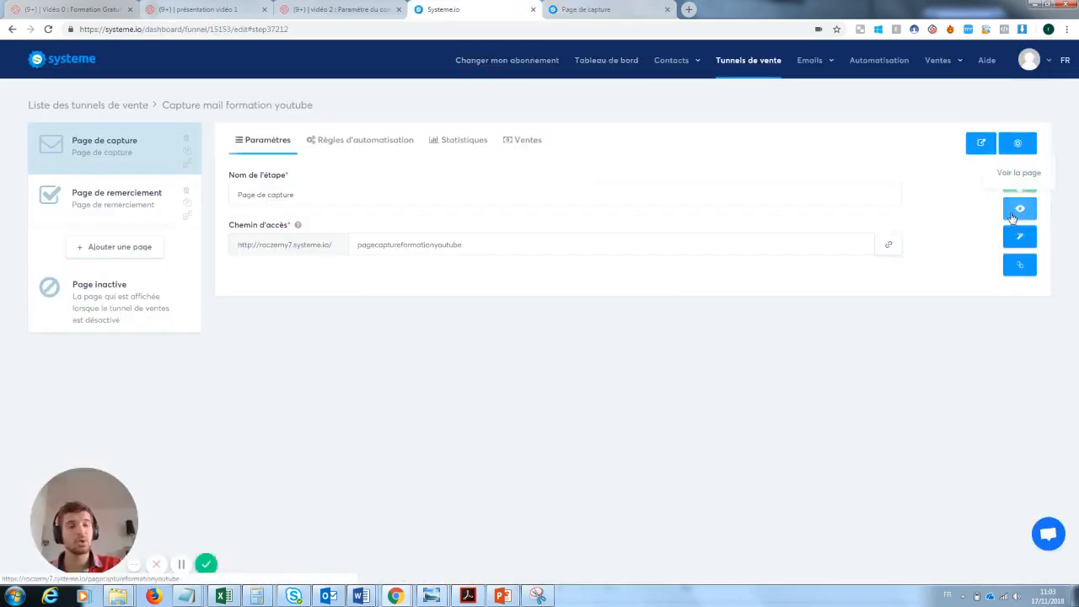
# Make the capture form's input an Email field with default text 'Rentre ton email ici :)', then save and exit
pyautogui.click(1021, 240)
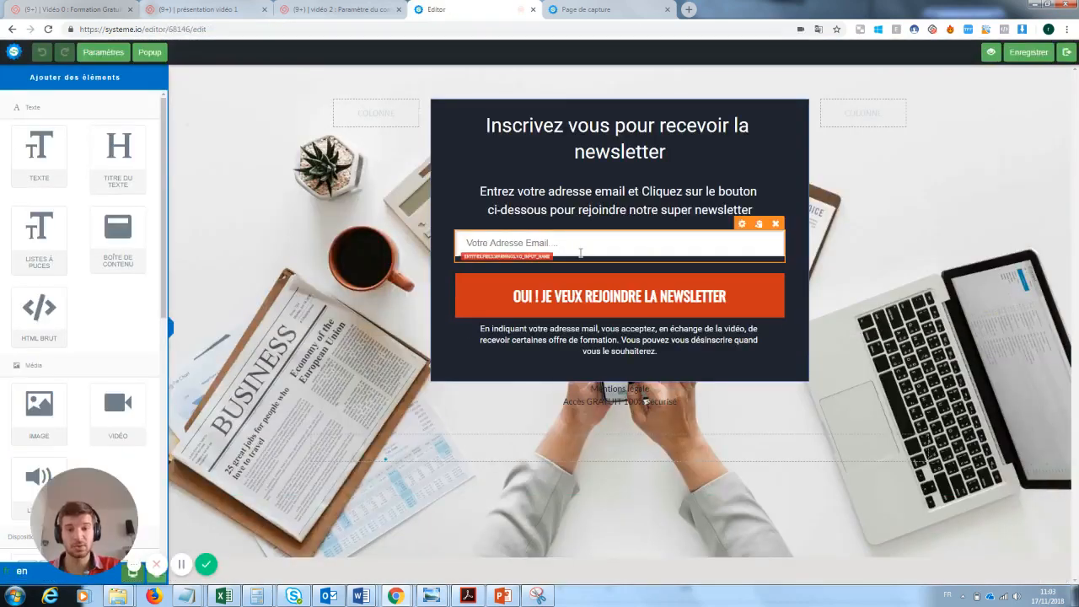
pyautogui.click(580, 254)
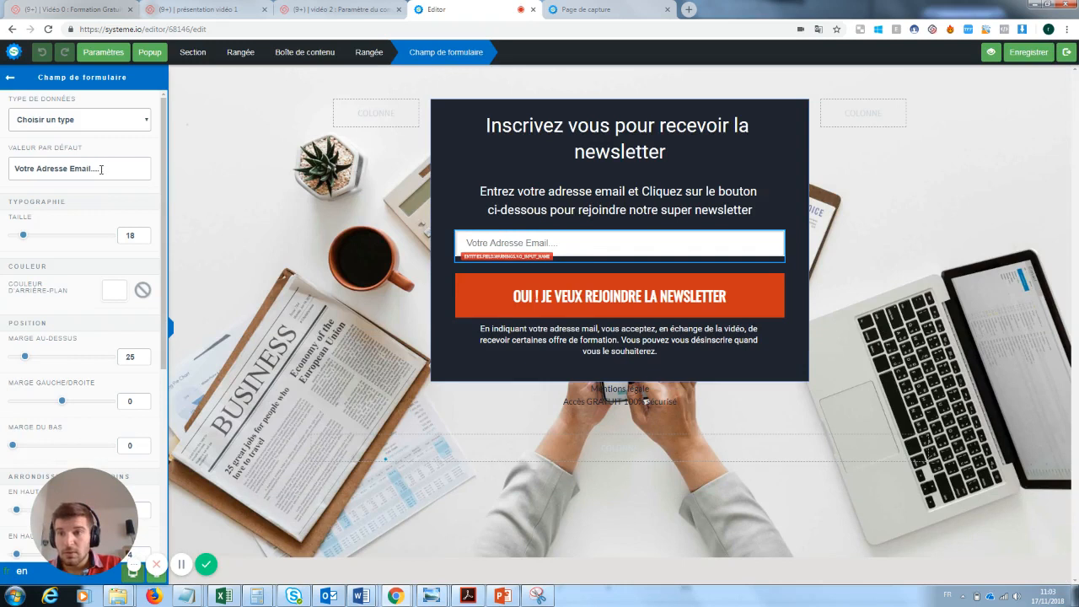
pyautogui.click(106, 123)
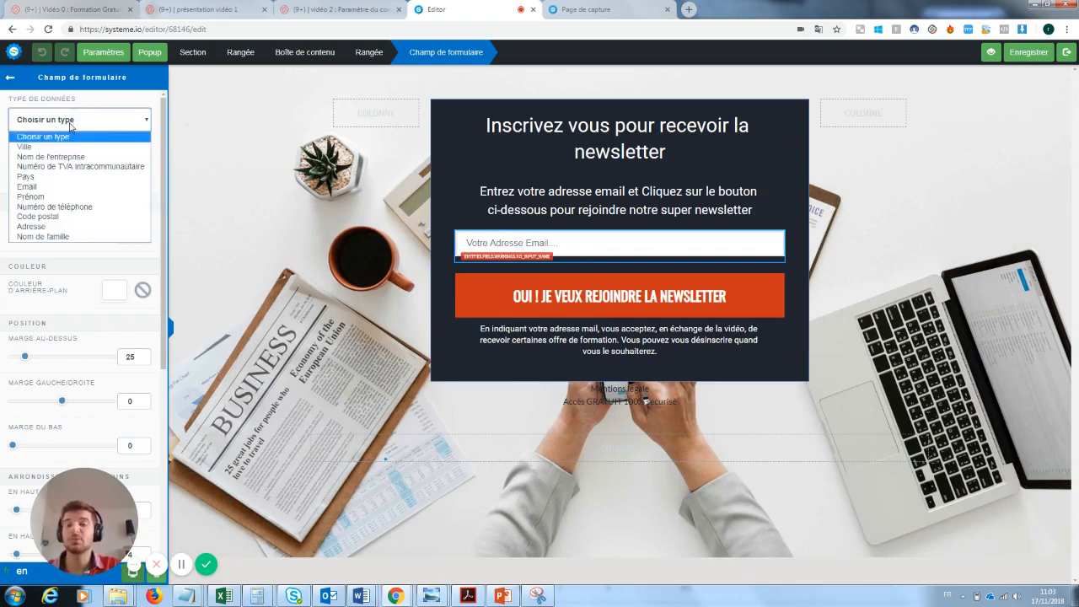
pyautogui.click(34, 188)
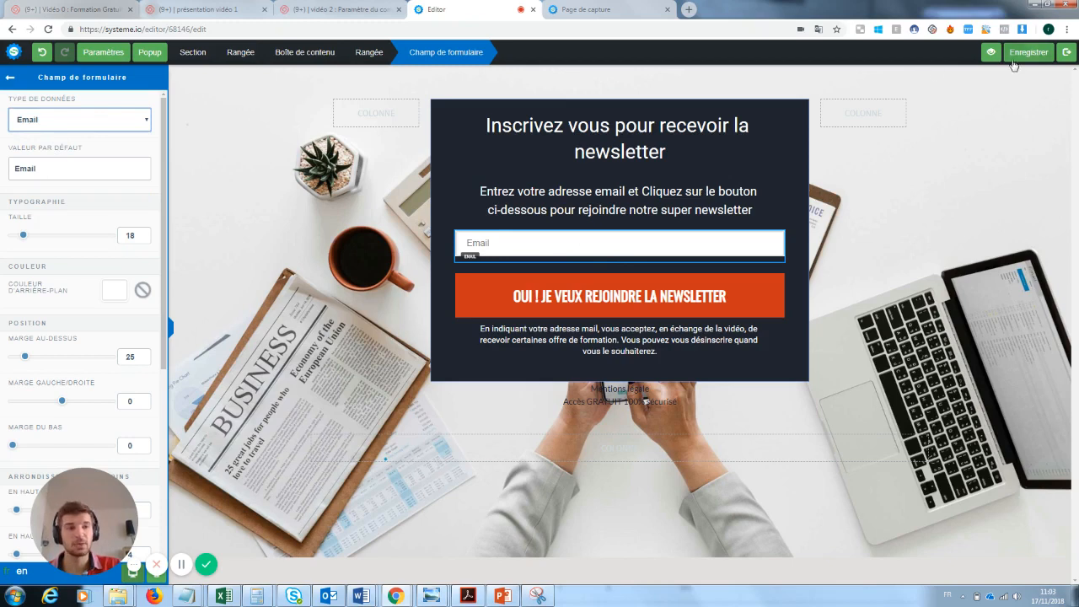
pyautogui.moveTo(36, 167); pyautogui.dragTo(1, 171)
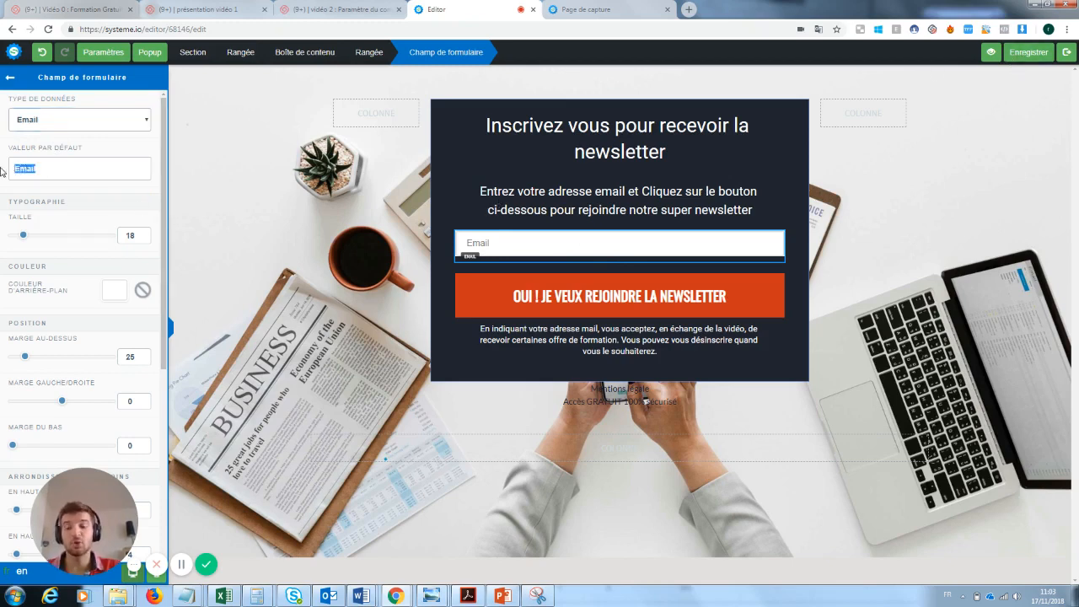
pyautogui.press('BackSpace')
pyautogui.write('Rentre')
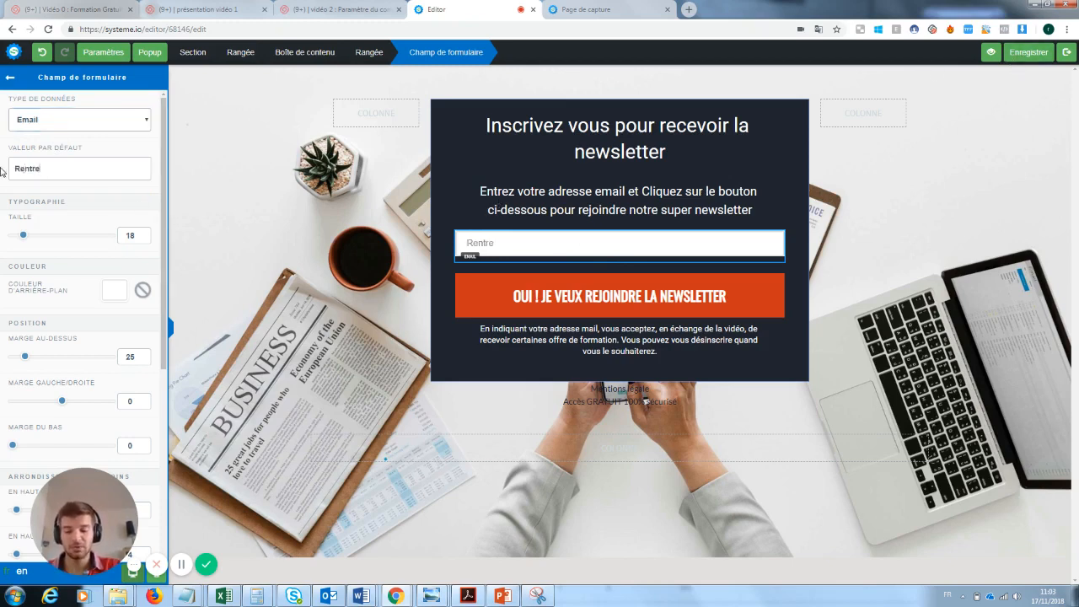
pyautogui.write(' ton email ici :')
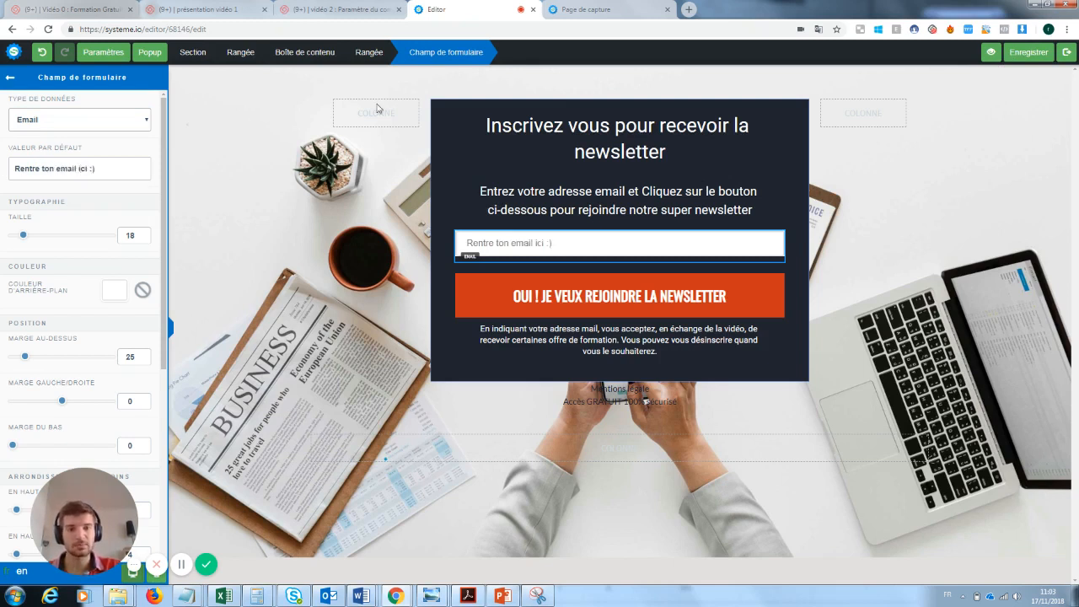
pyautogui.click(1022, 55)
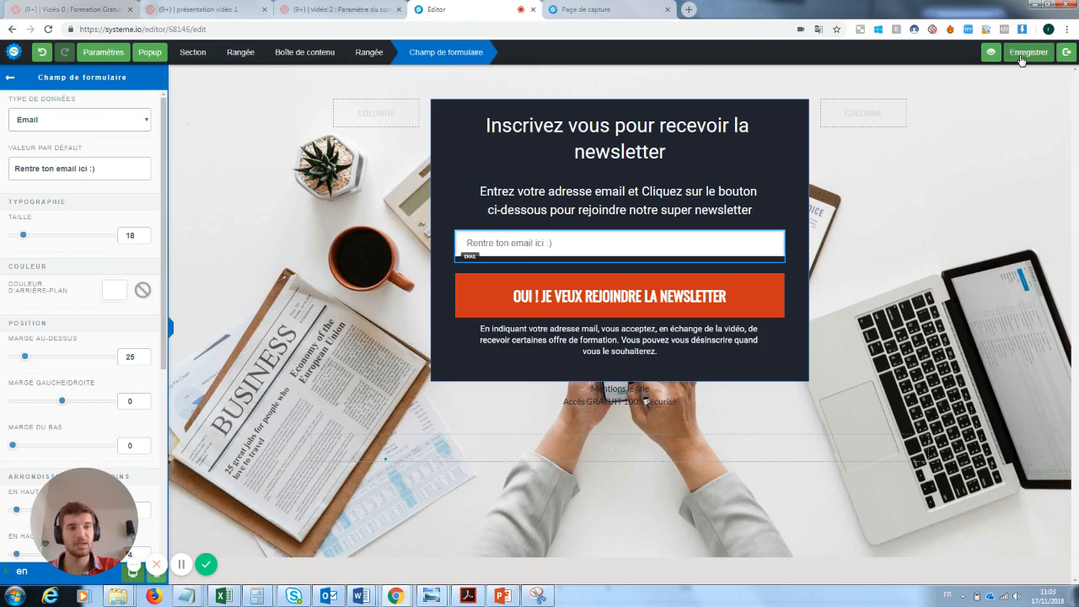
pyautogui.click(1067, 53)
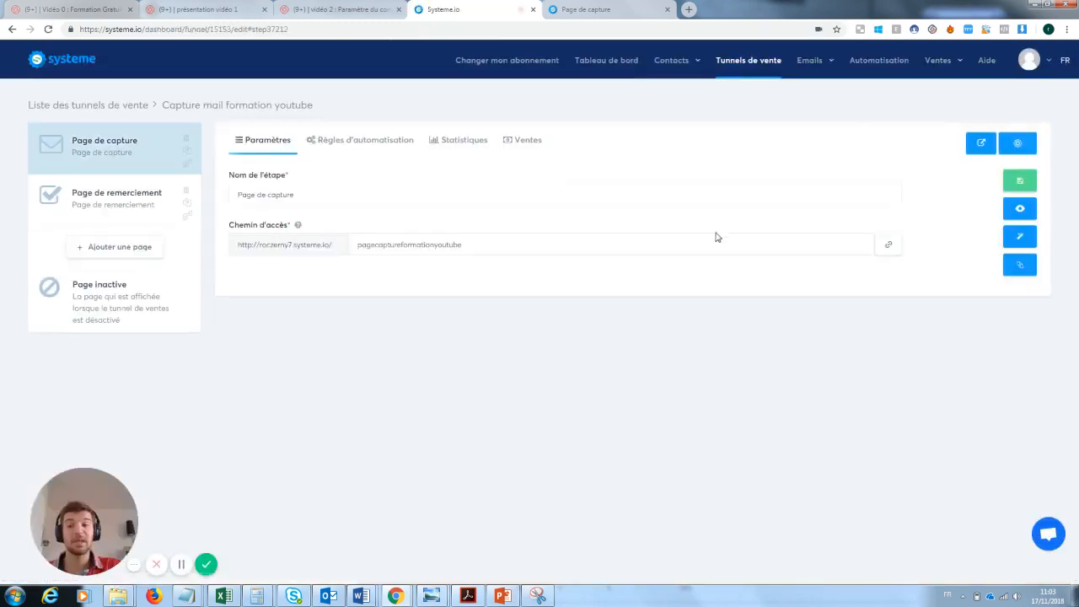
# Sign up a test Gmail address on the live capture page, reach MERCI !, and close that tab
pyautogui.click(1022, 210)
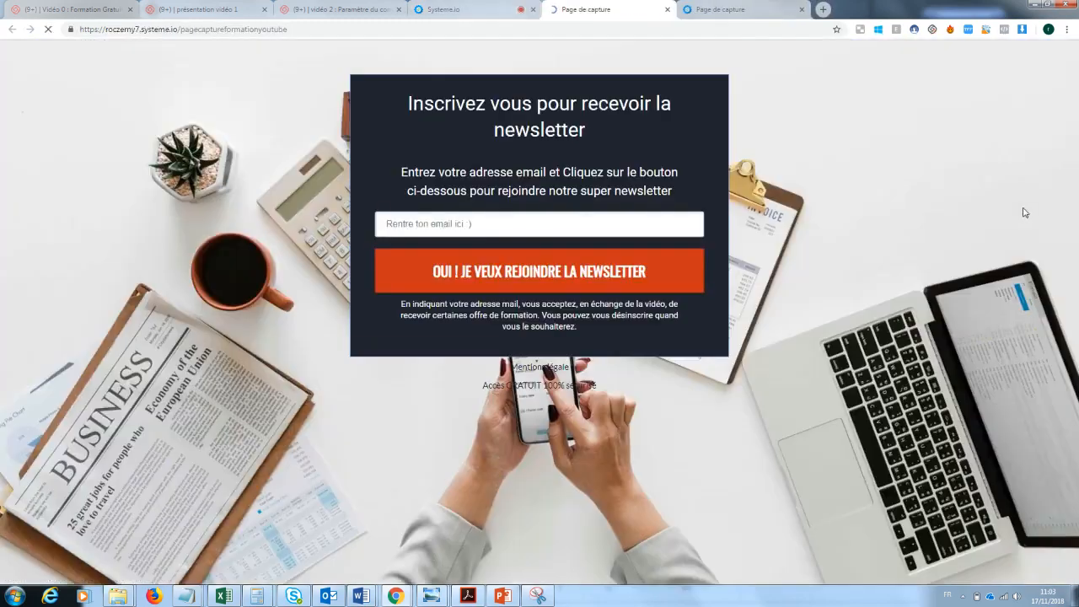
pyautogui.click(468, 216)
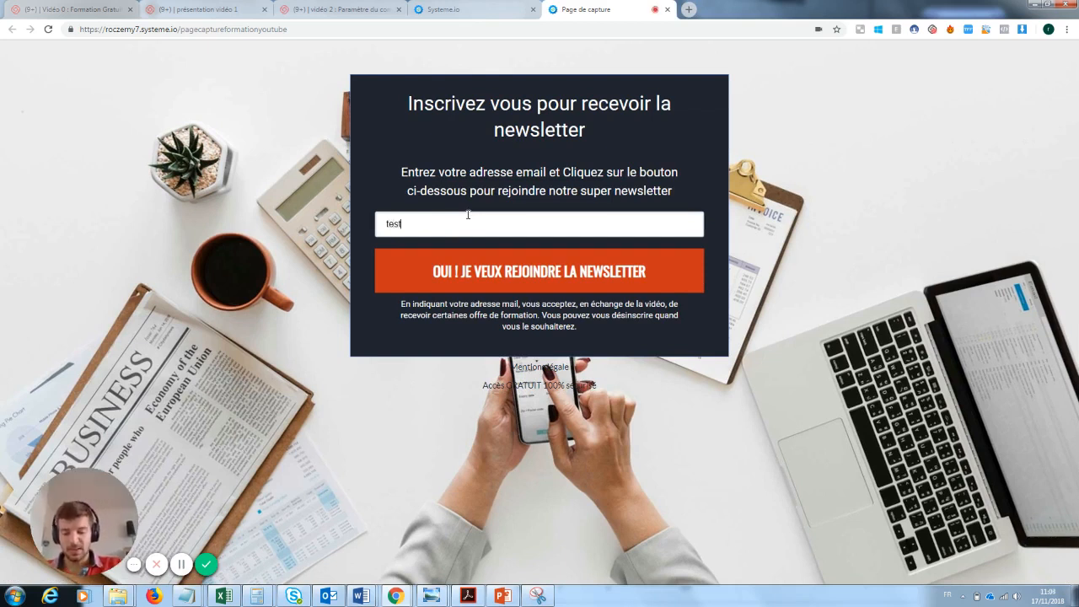
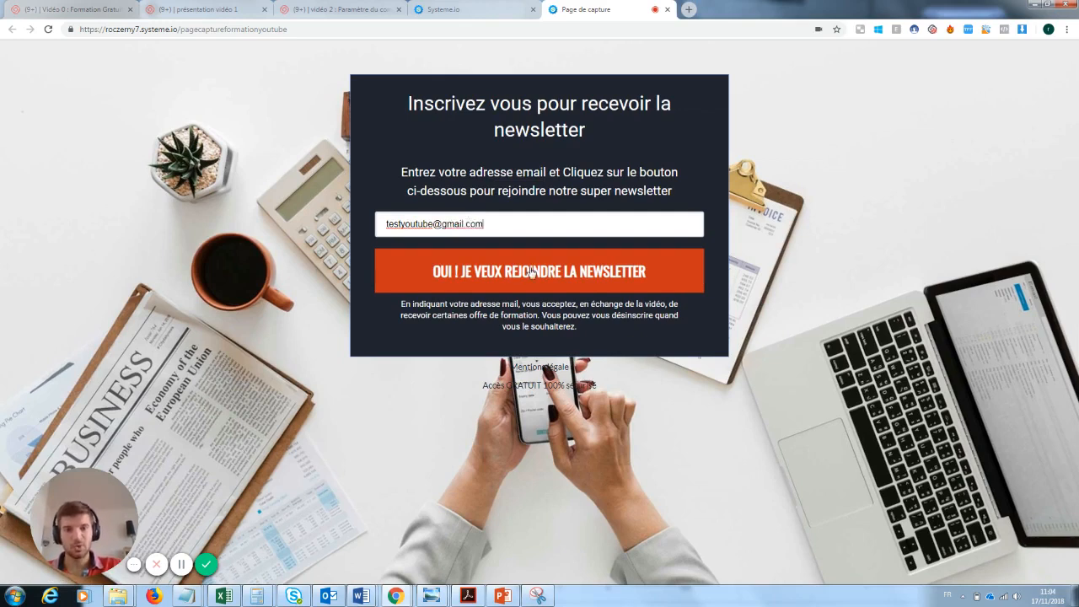
pyautogui.click(532, 271)
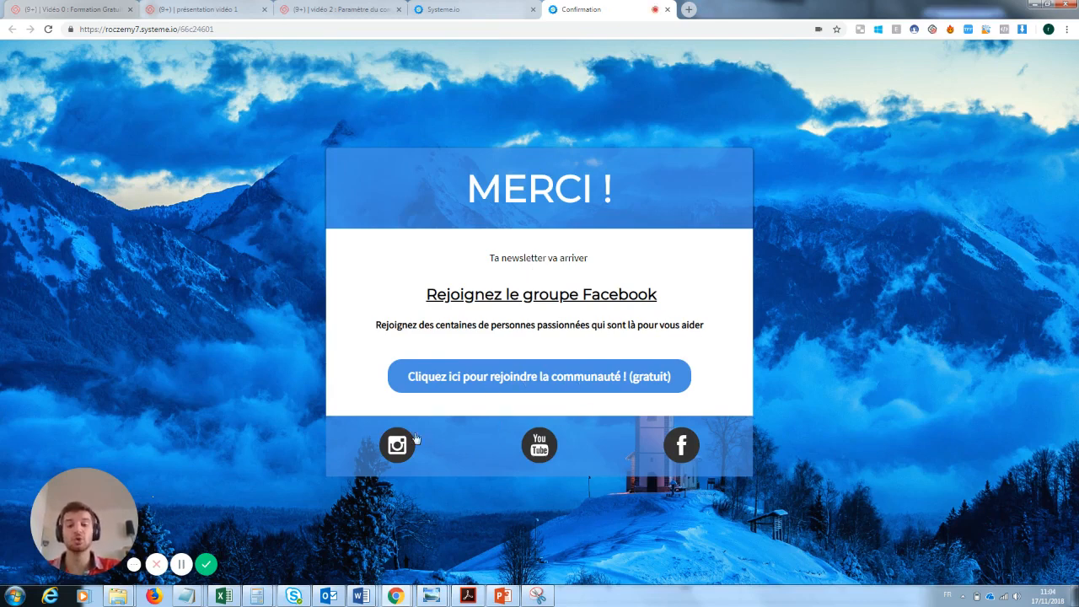
pyautogui.click(667, 10)
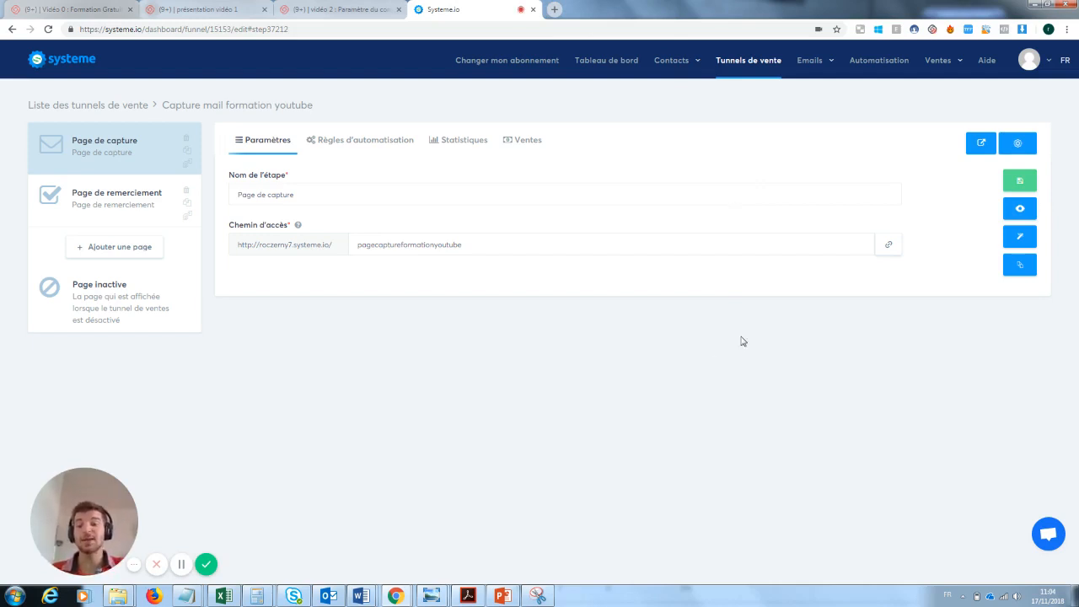
# Review the Contacts list, then go back to the Tunnels de vente list
pyautogui.moveTo(671, 61)
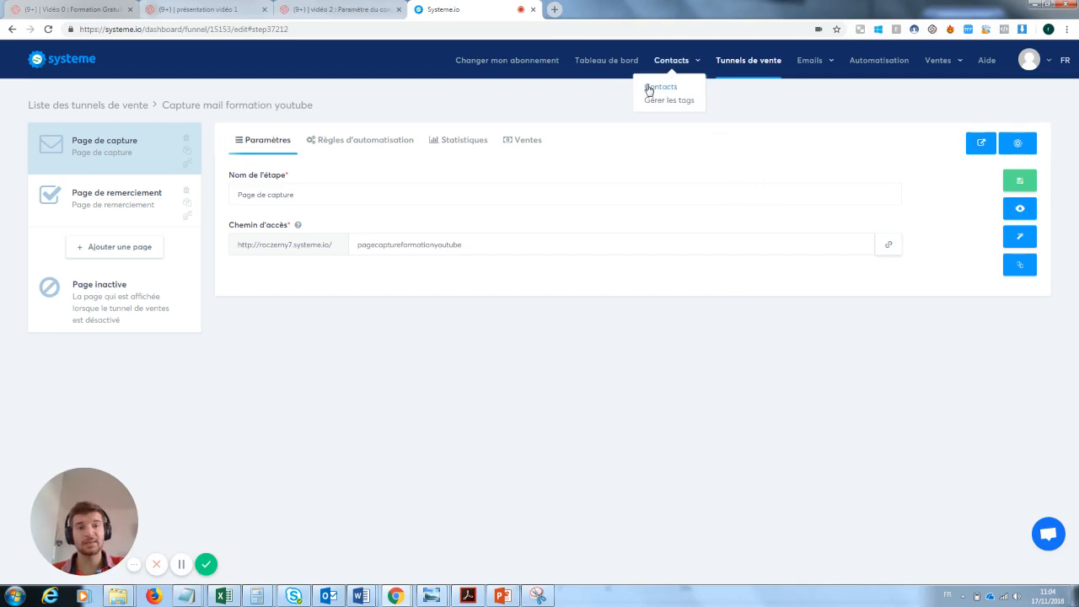
pyautogui.click(654, 88)
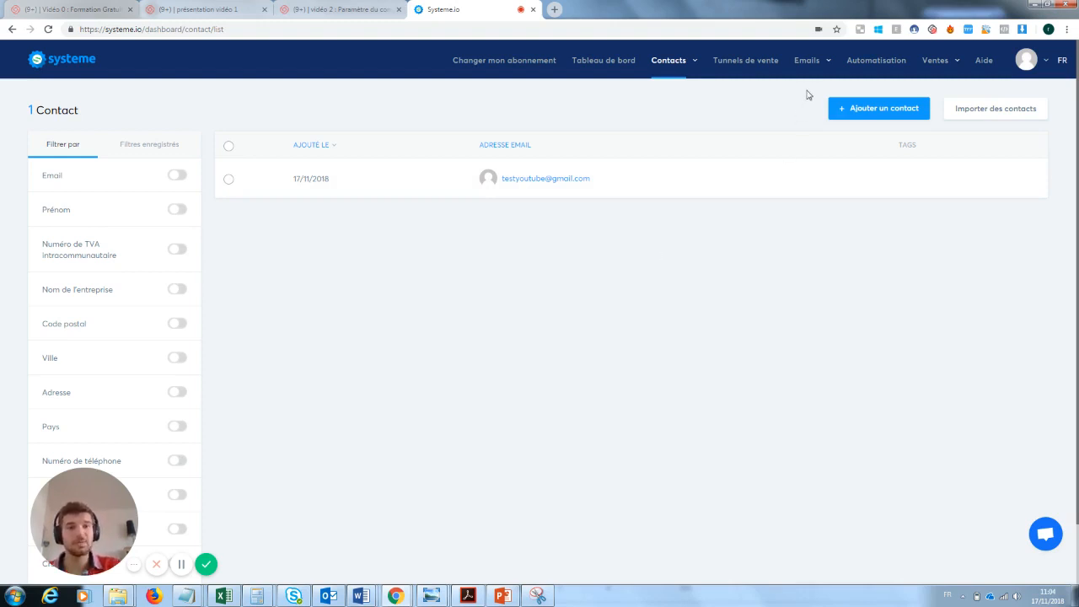
pyautogui.moveTo(812, 66)
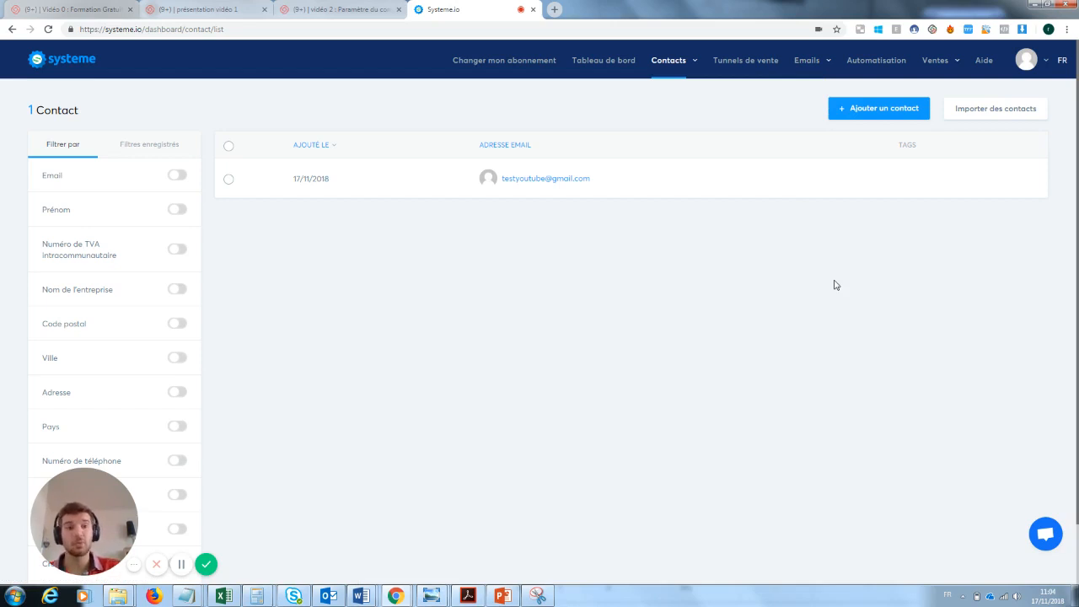
pyautogui.click(755, 66)
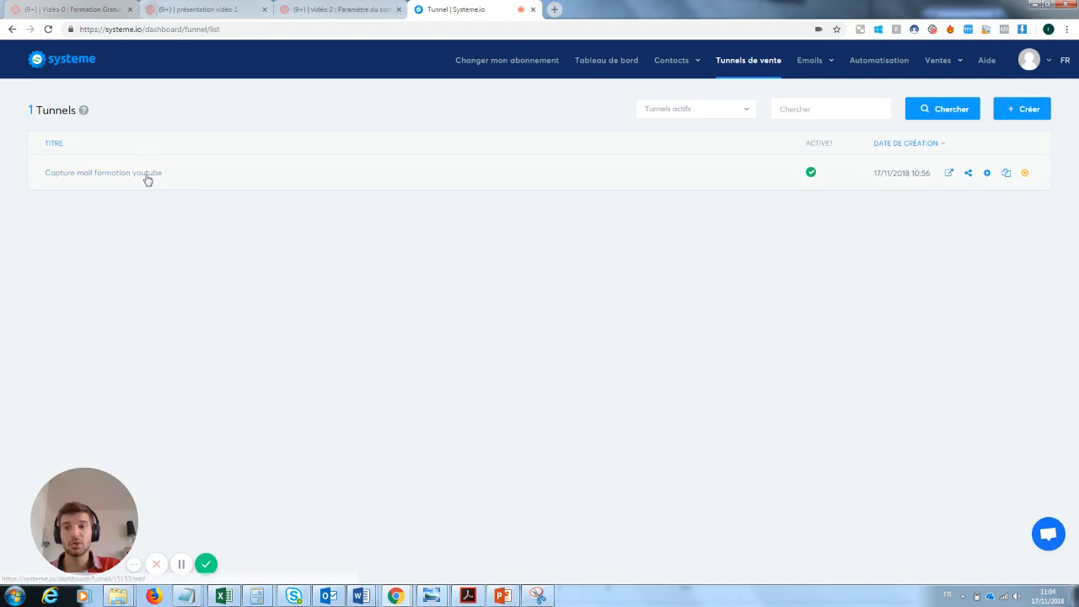
# Open Capture mail formation youtube's automation rule, review the Formulaire souscrit trigger, and add an Envoyer un email action
pyautogui.click(147, 179)
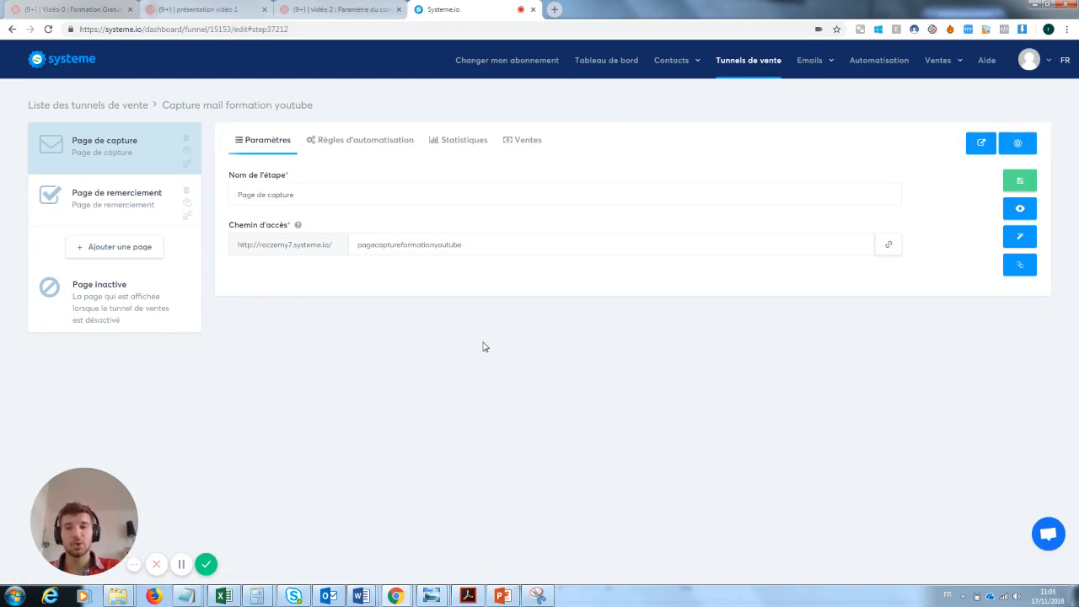
pyautogui.click(356, 144)
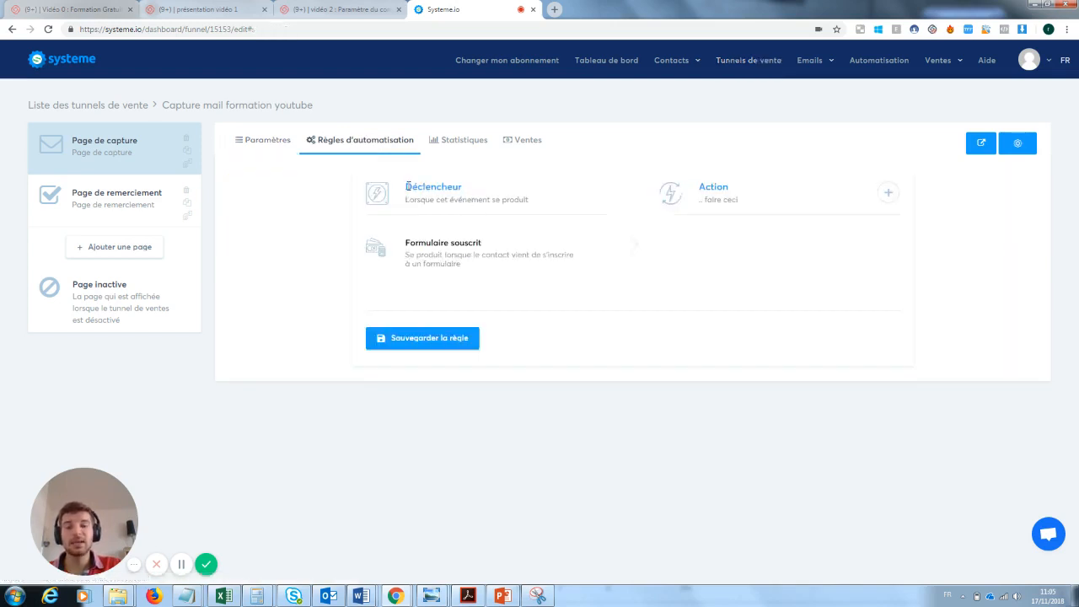
pyautogui.moveTo(408, 187); pyautogui.dragTo(469, 191)
pyautogui.click(476, 193)
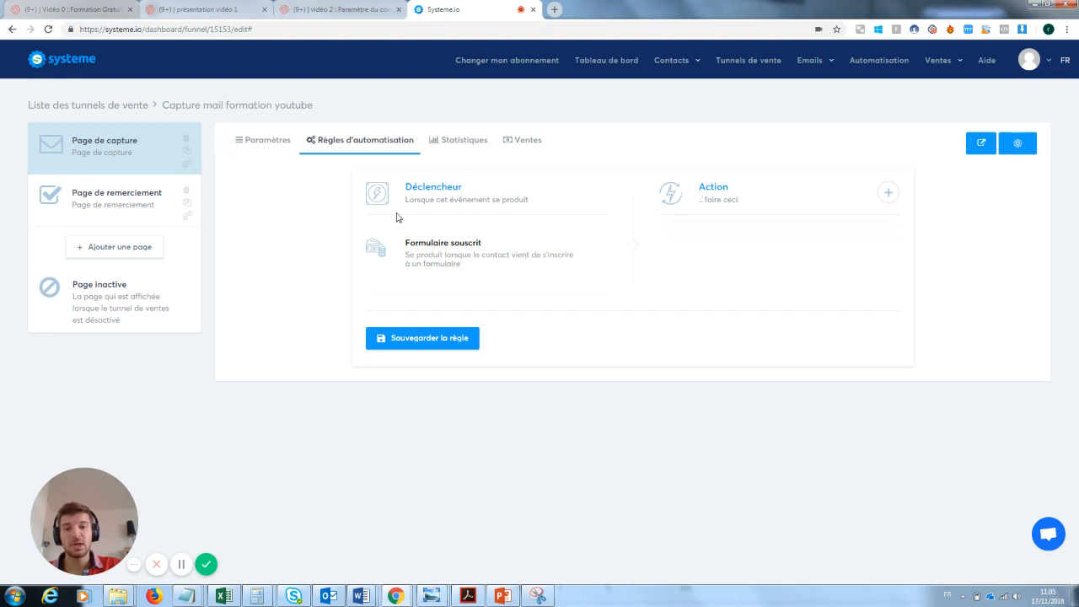
pyautogui.moveTo(406, 199); pyautogui.dragTo(535, 214)
pyautogui.click(458, 255)
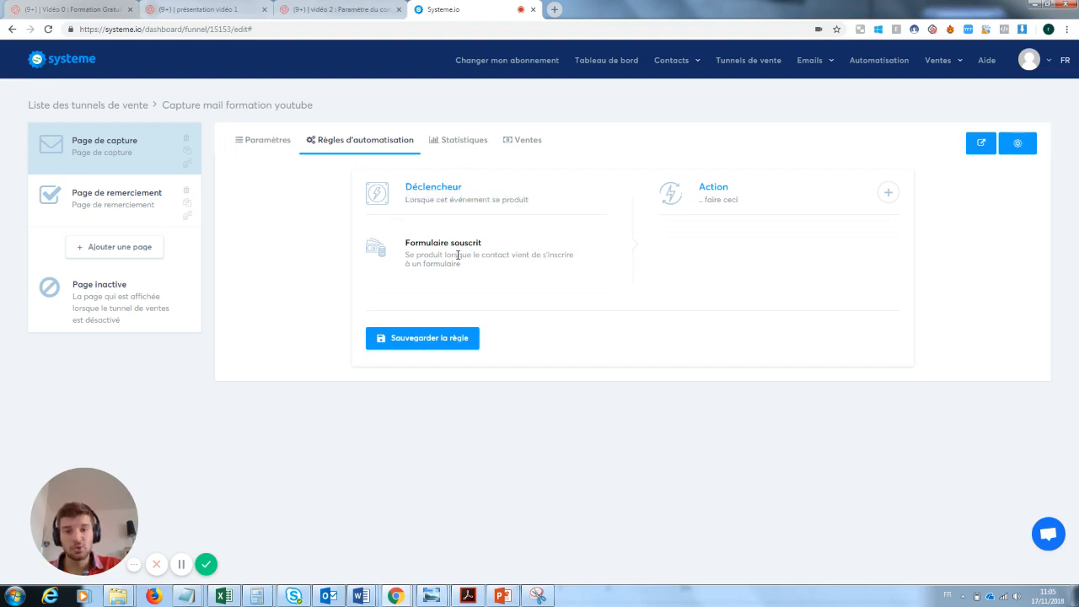
pyautogui.moveTo(494, 242); pyautogui.dragTo(417, 244)
pyautogui.click(407, 249)
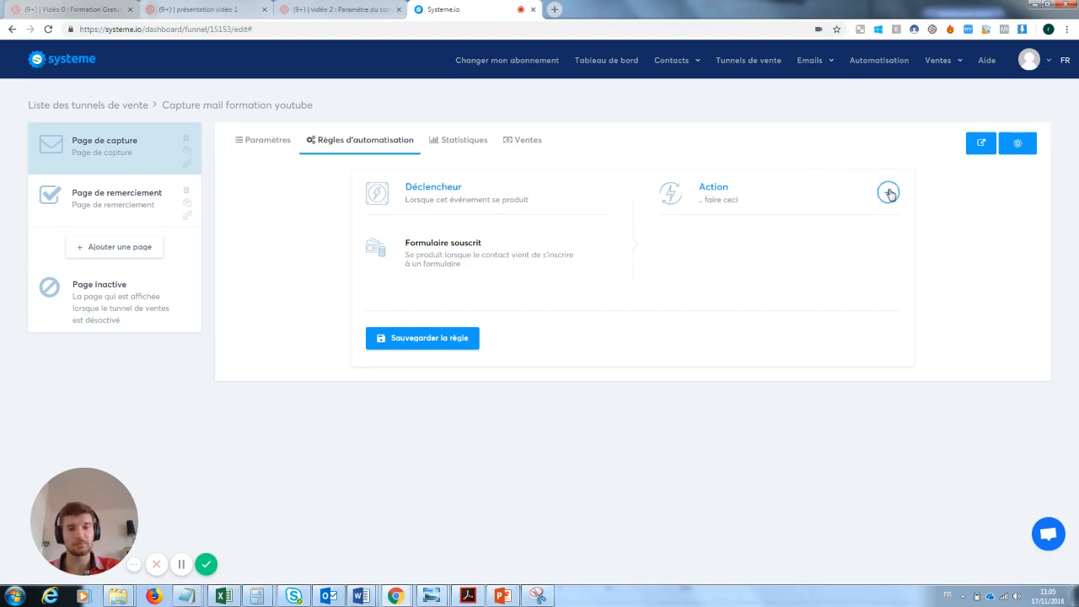
pyautogui.click(889, 192)
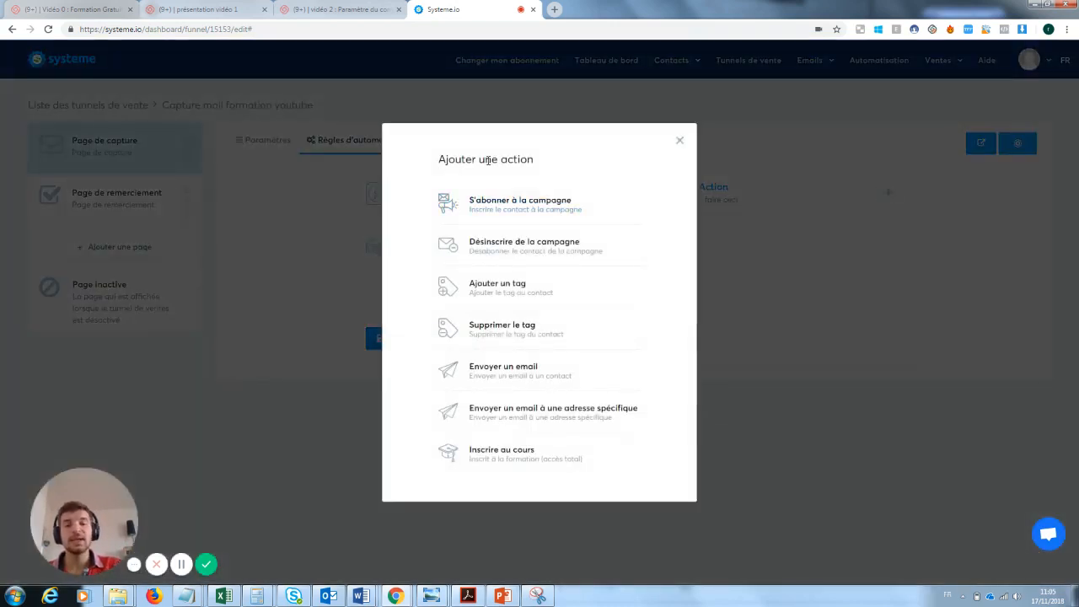
pyautogui.click(510, 373)
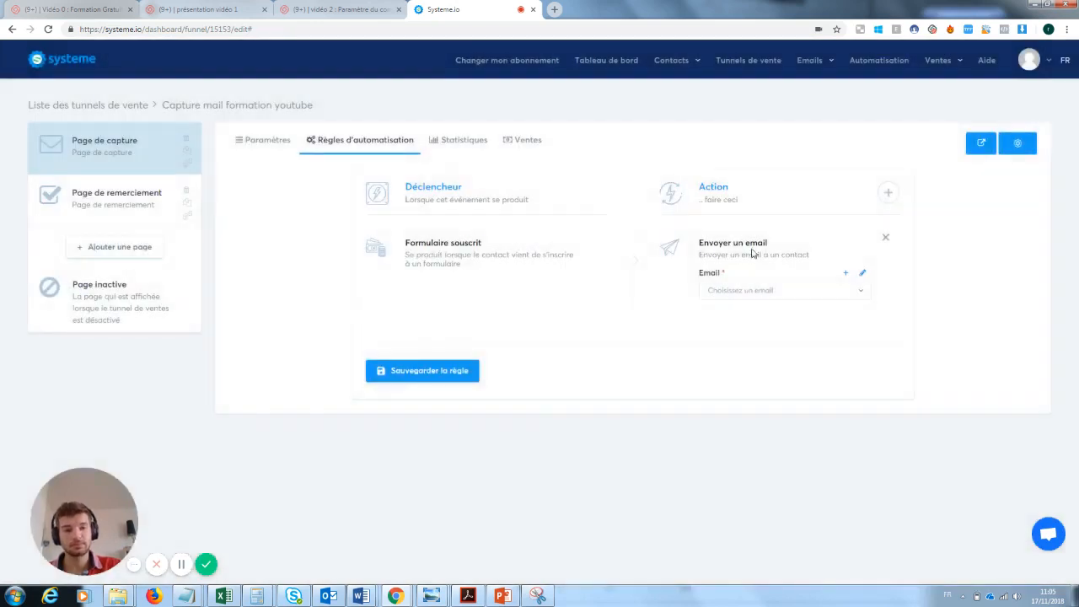
pyautogui.click(862, 276)
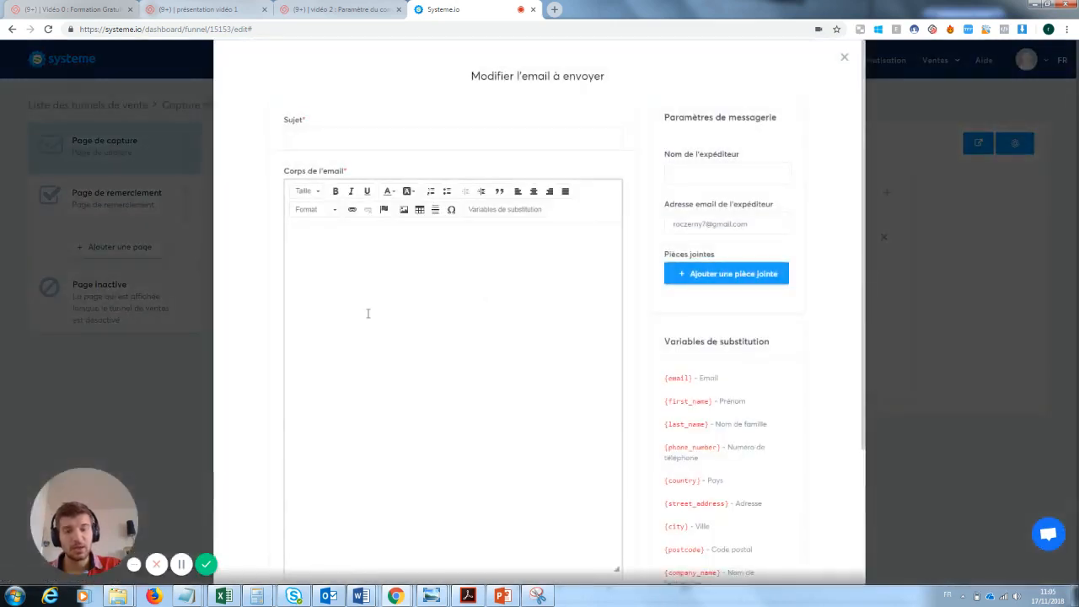
pyautogui.click(368, 294)
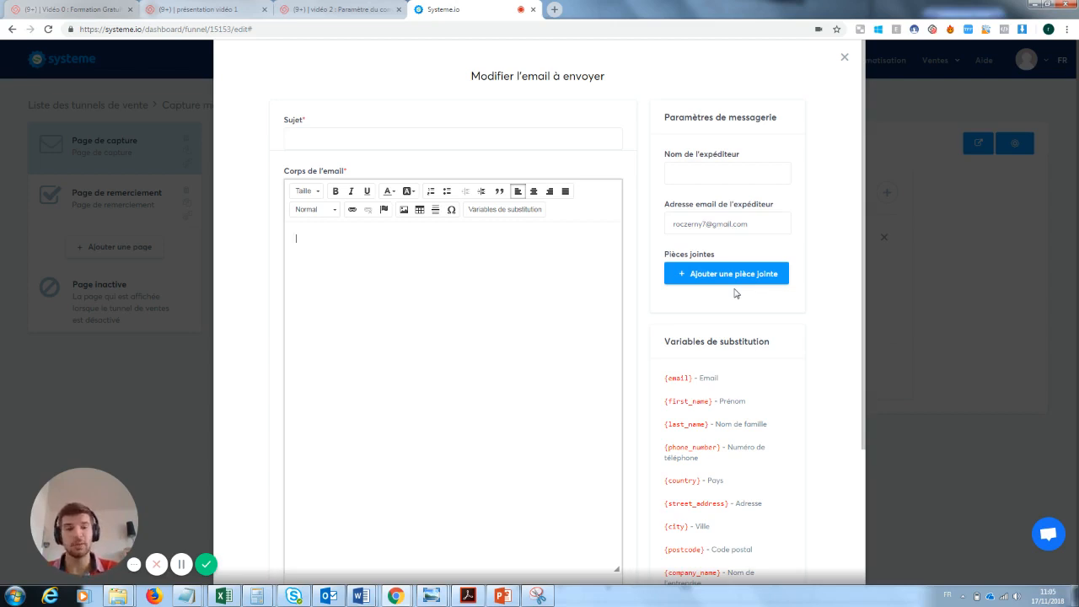
pyautogui.click(845, 57)
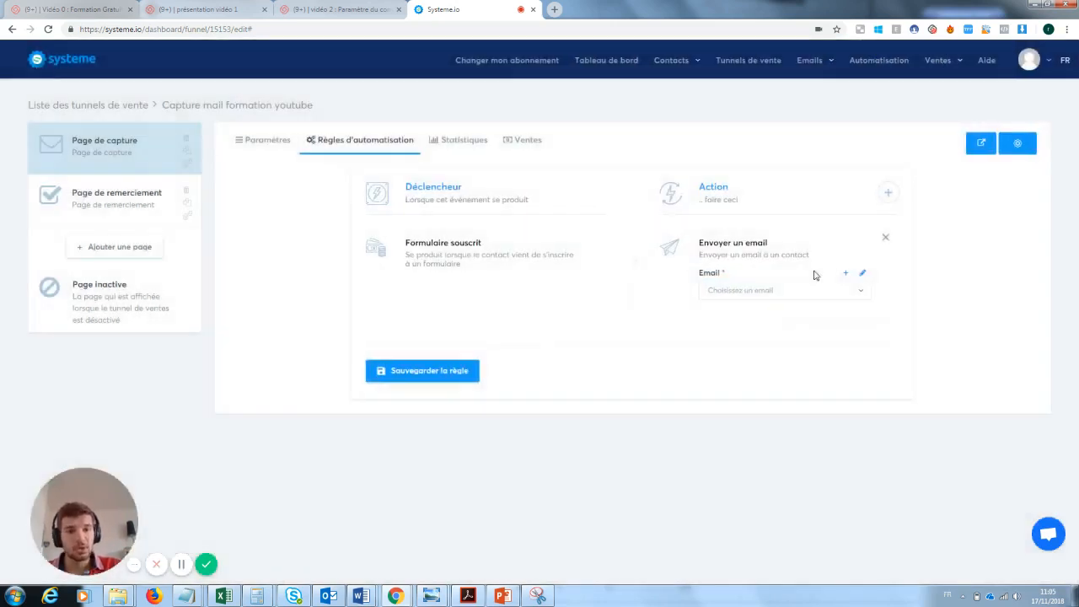
# Swap the Envoyer un email action for an Ajouter un tag action, leaving the tag empty
pyautogui.click(886, 239)
pyautogui.click(888, 193)
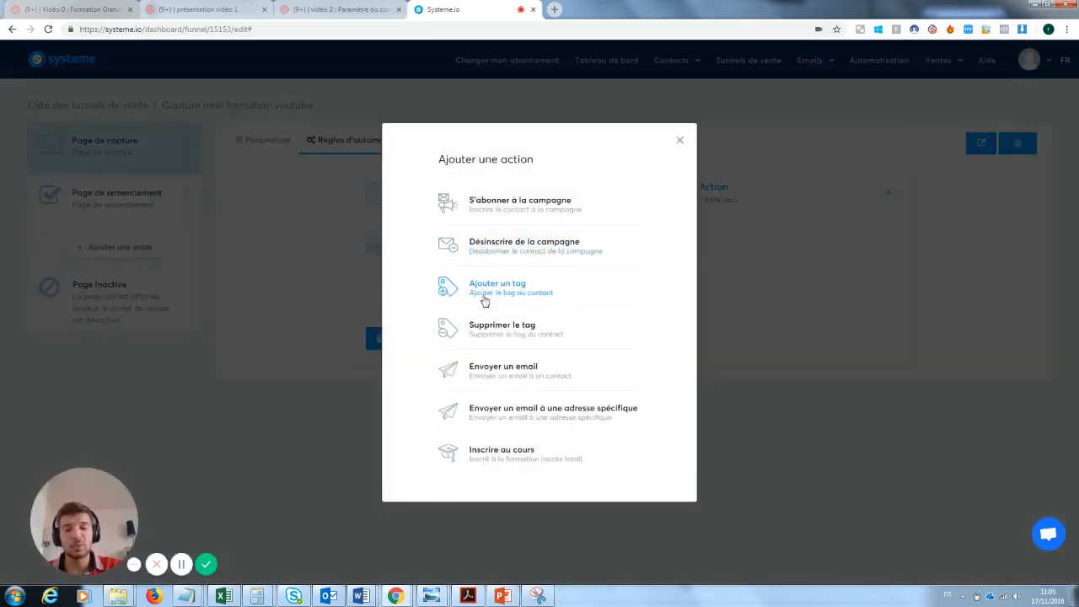
pyautogui.click(509, 295)
pyautogui.click(740, 290)
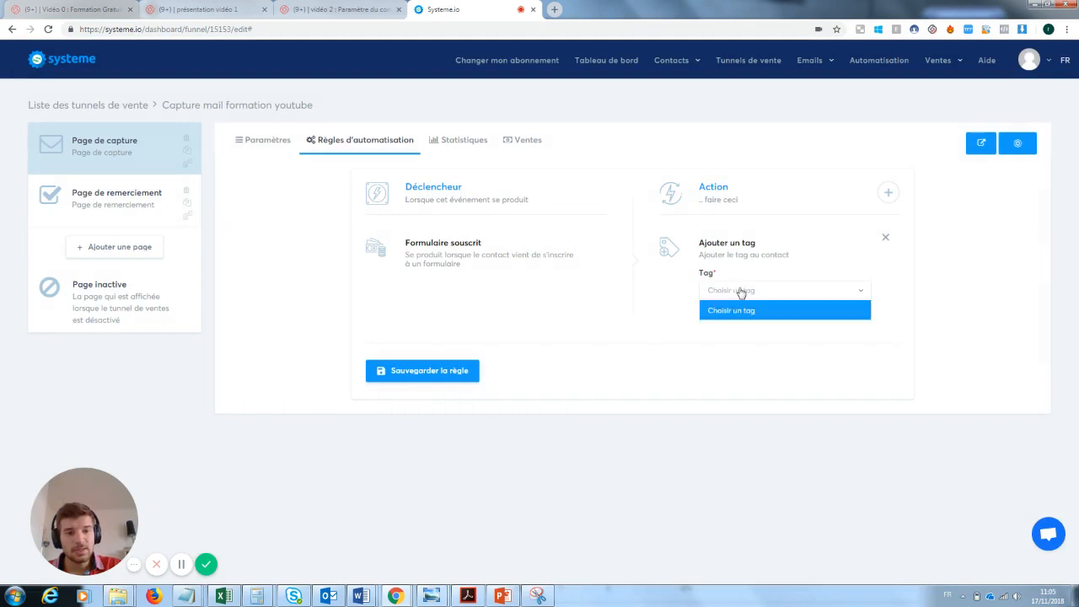
pyautogui.click(740, 291)
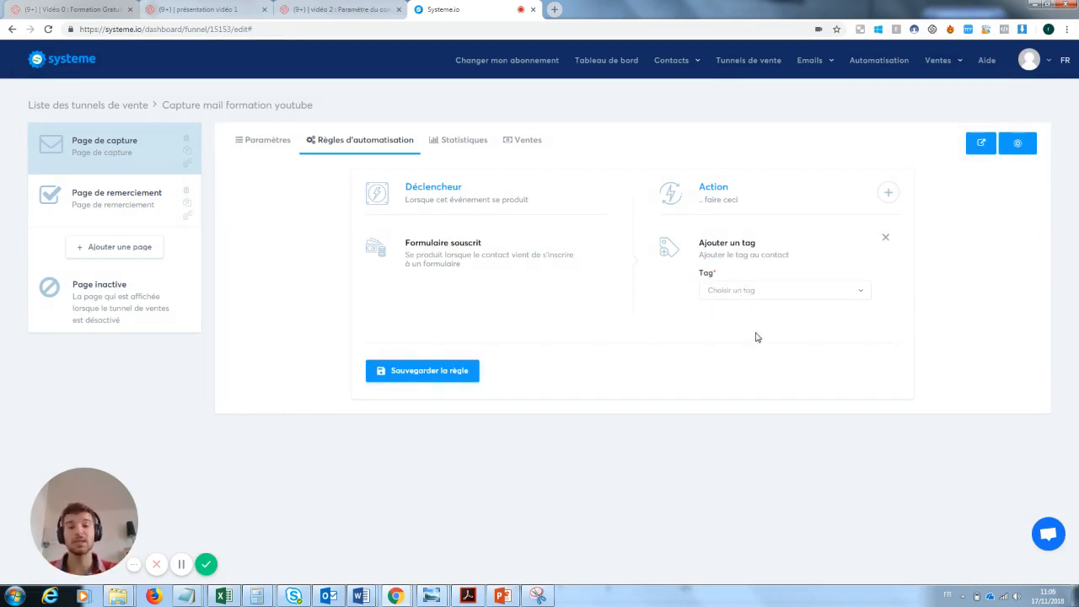
pyautogui.moveTo(684, 64)
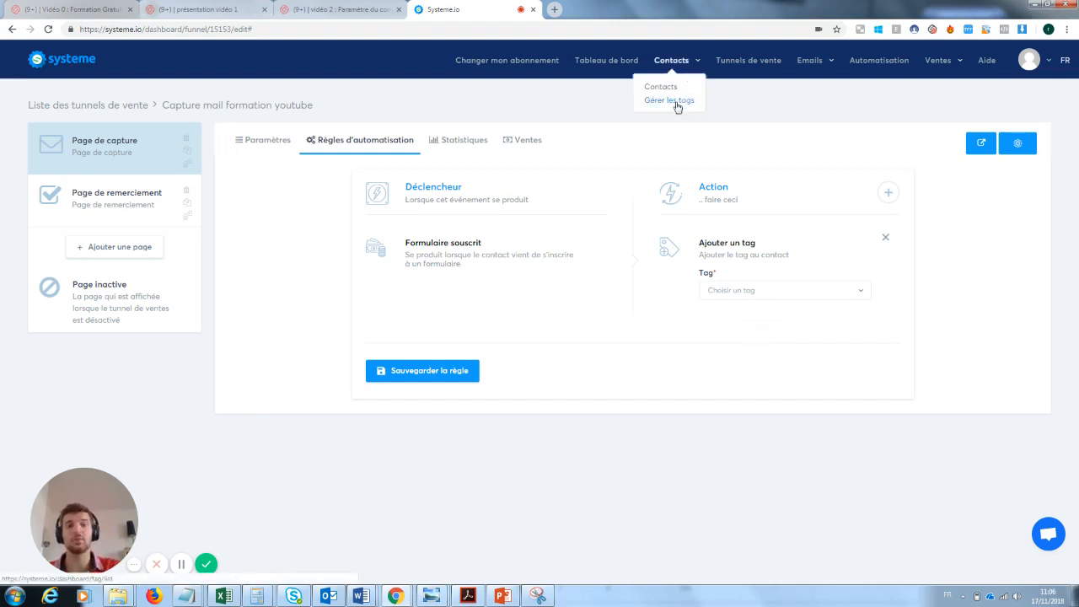
# In Gérer les tags, create the tag 'inscrit à la newsletetr test', shortened under 32 characters
pyautogui.click(677, 103)
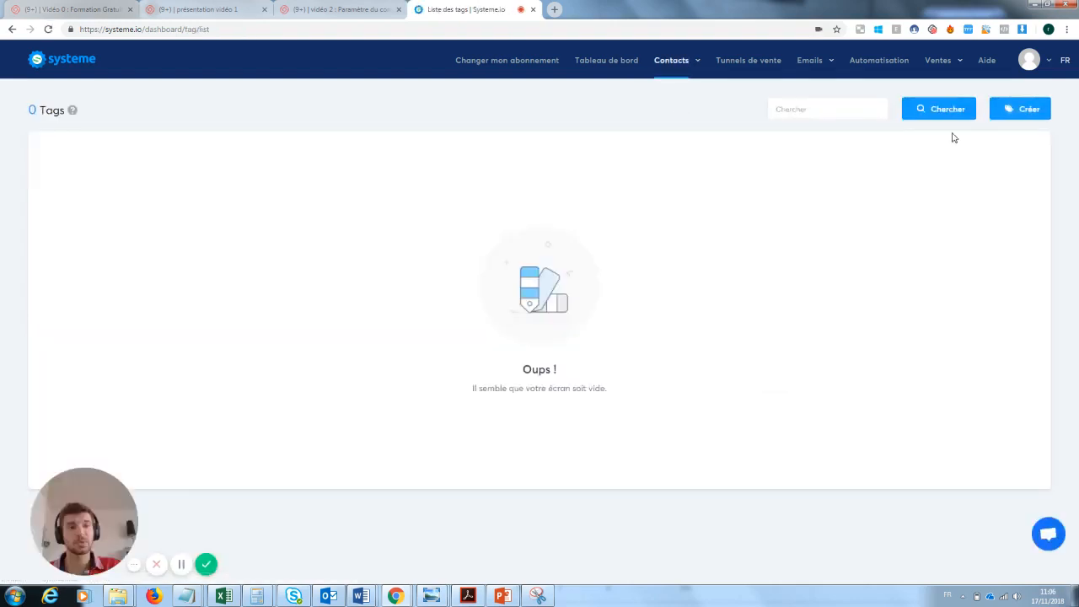
pyautogui.click(1024, 108)
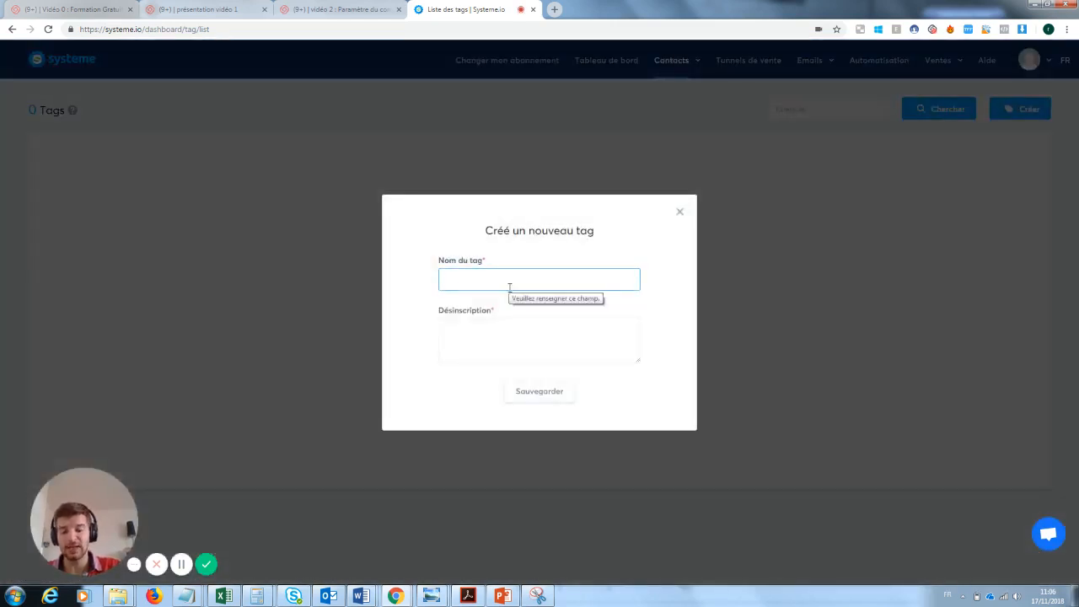
pyautogui.write('Prospe')
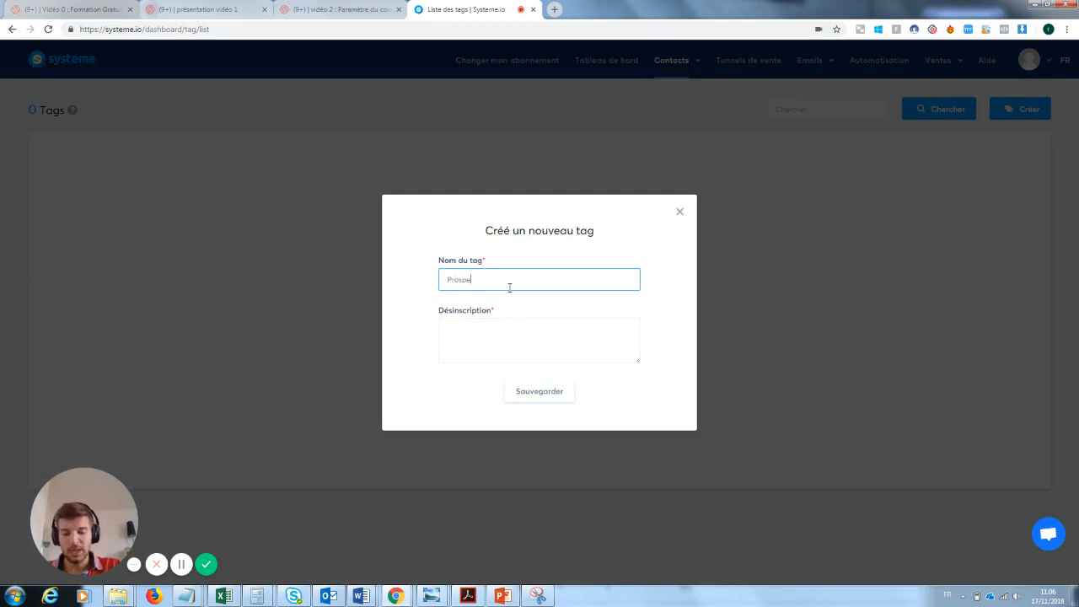
pyautogui.write('ct inscrit ')
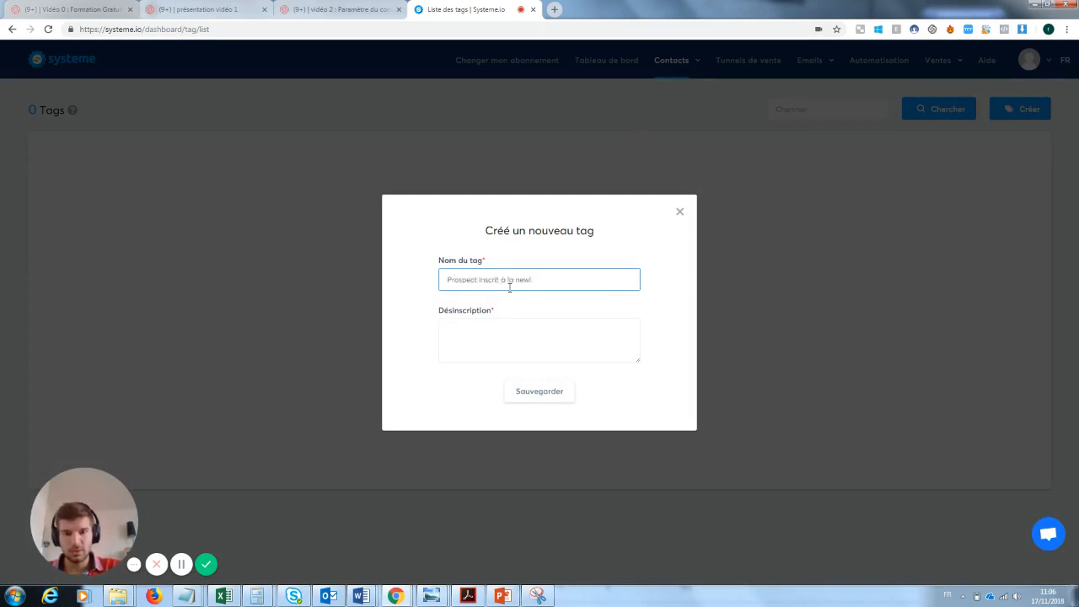
pyautogui.write('à la newsletter test')
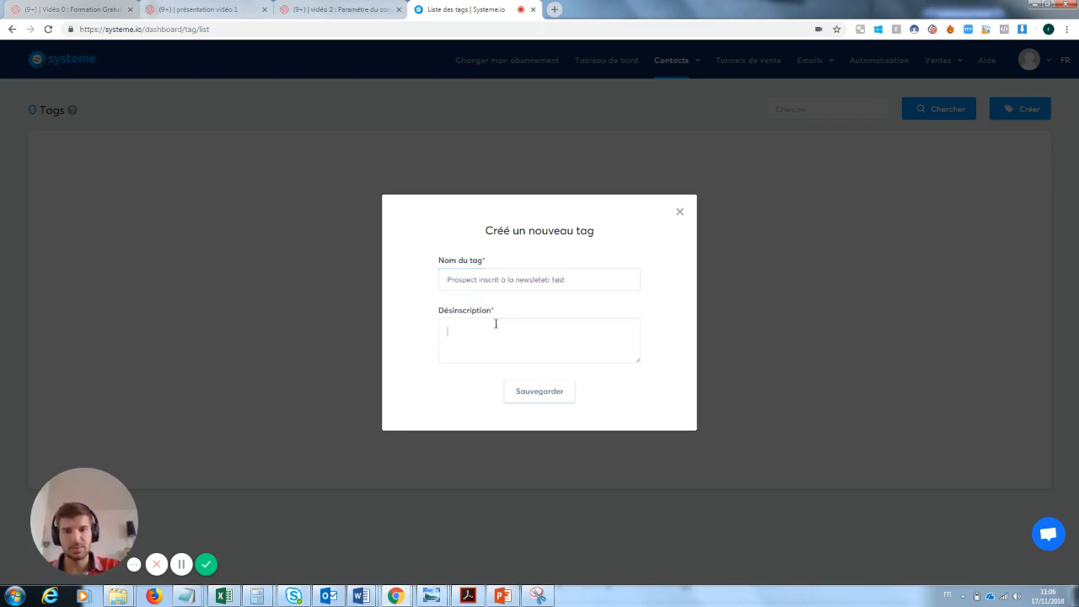
pyautogui.click(496, 324)
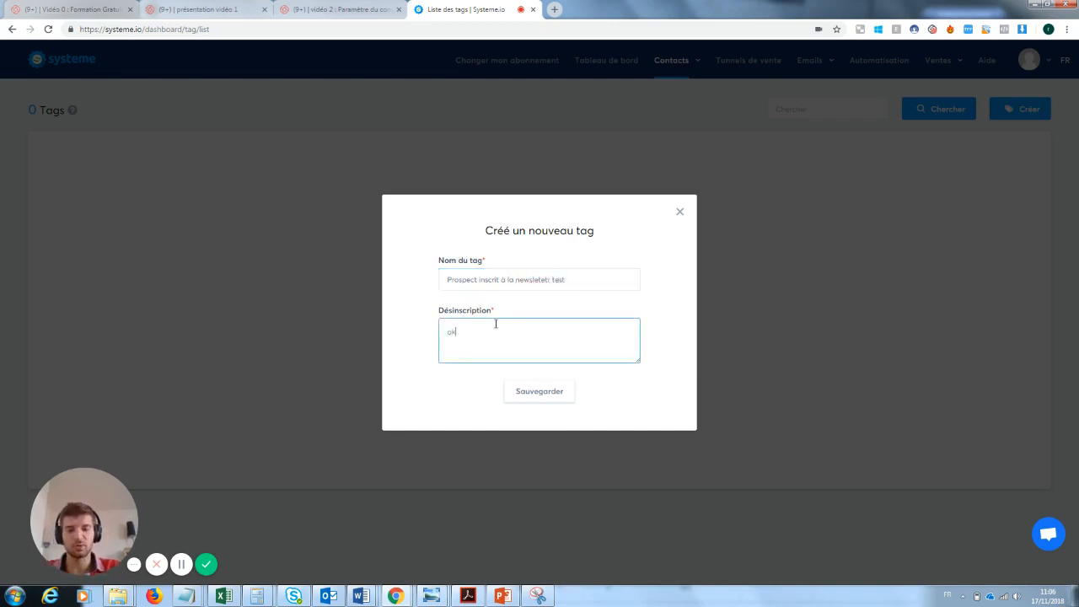
pyautogui.click(561, 405)
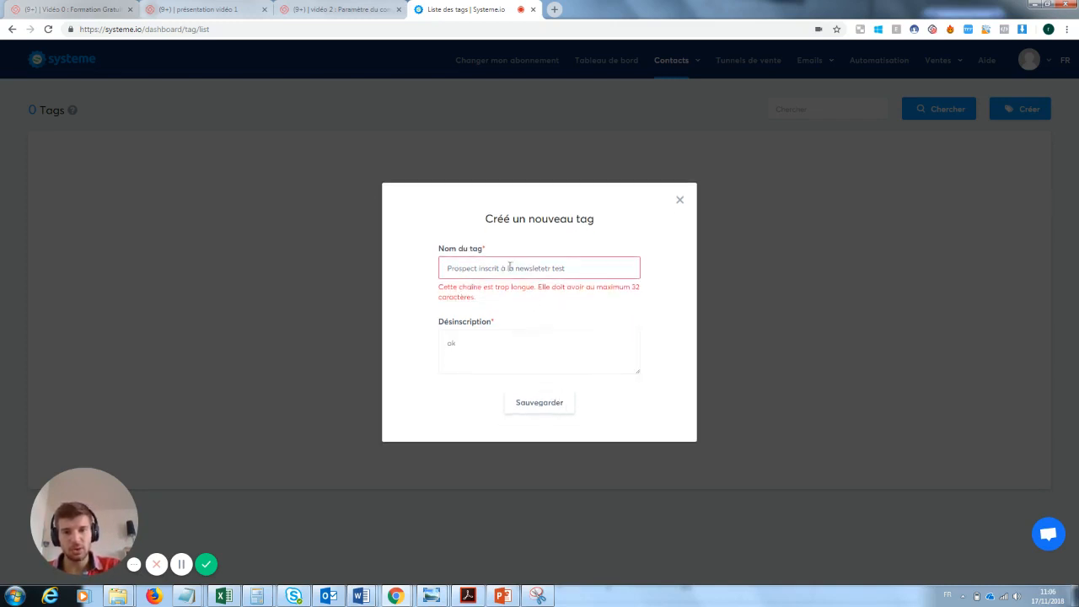
pyautogui.doubleClick(475, 268)
pyautogui.press('BackSpace')
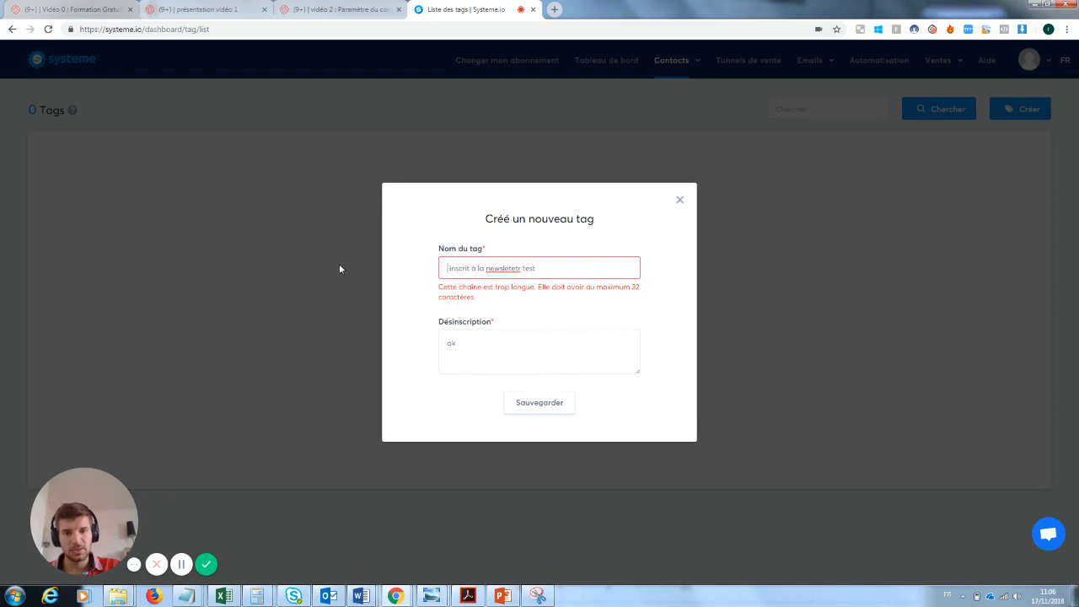
pyautogui.moveTo(521, 268); pyautogui.dragTo(506, 269)
pyautogui.press('Return')
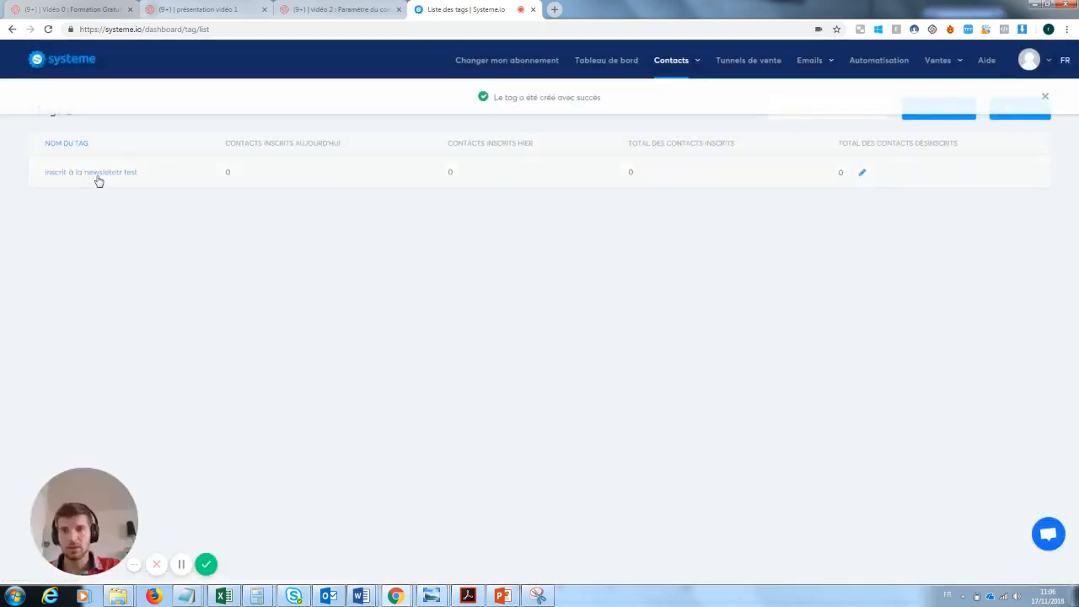
# Open the automation rules of the YouTube email capture sales funnel
pyautogui.moveTo(826, 70)
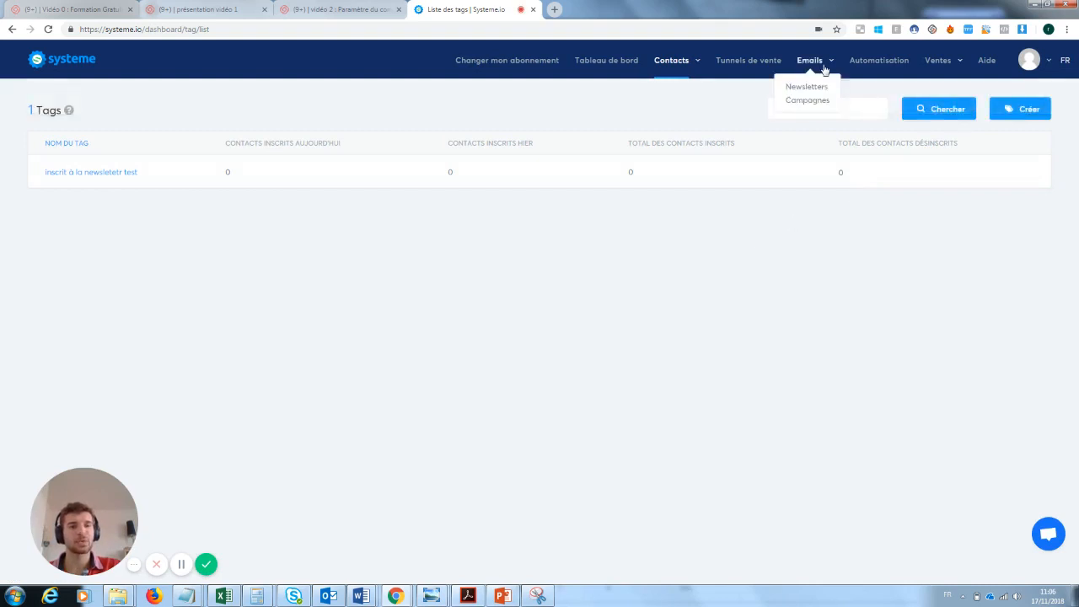
pyautogui.click(765, 62)
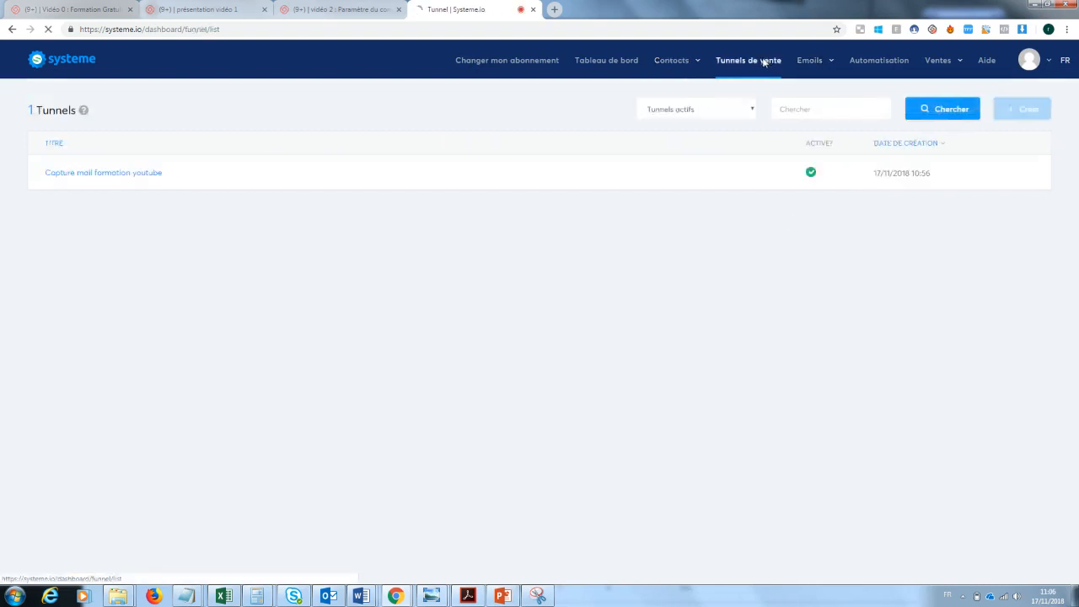
pyautogui.click(154, 172)
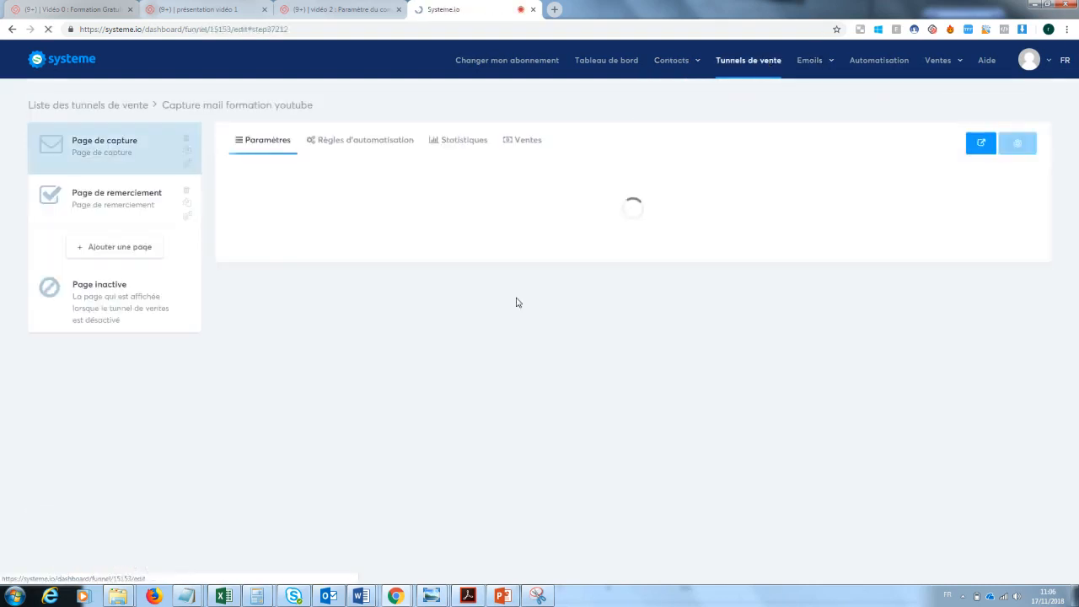
pyautogui.click(351, 145)
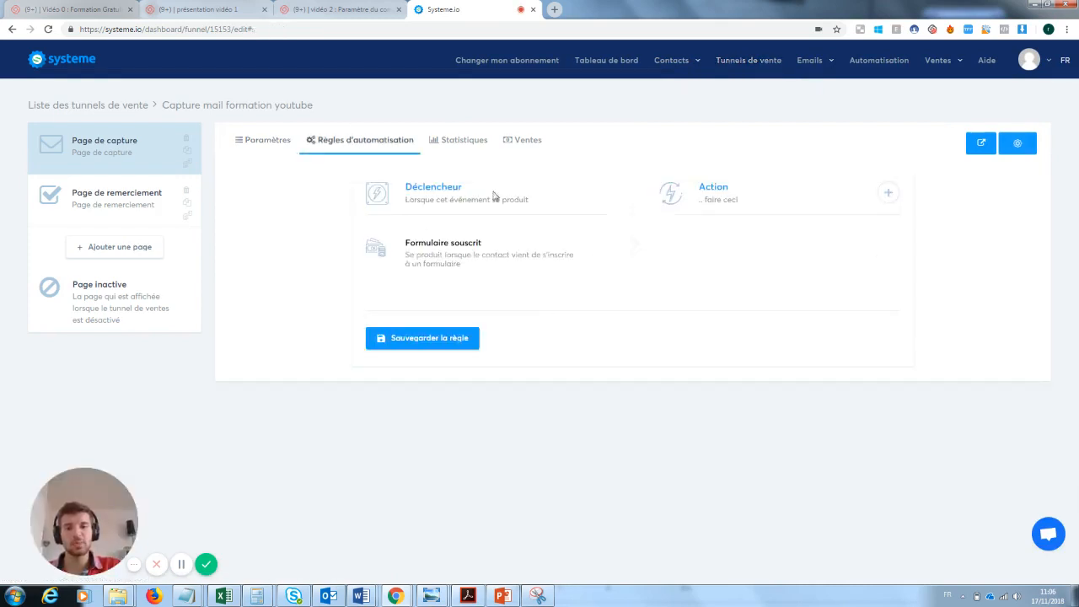
# Add an 'Ajouter un tag' action using the newsletter test tag, plus an 'Envoyer un email' action
pyautogui.click(887, 193)
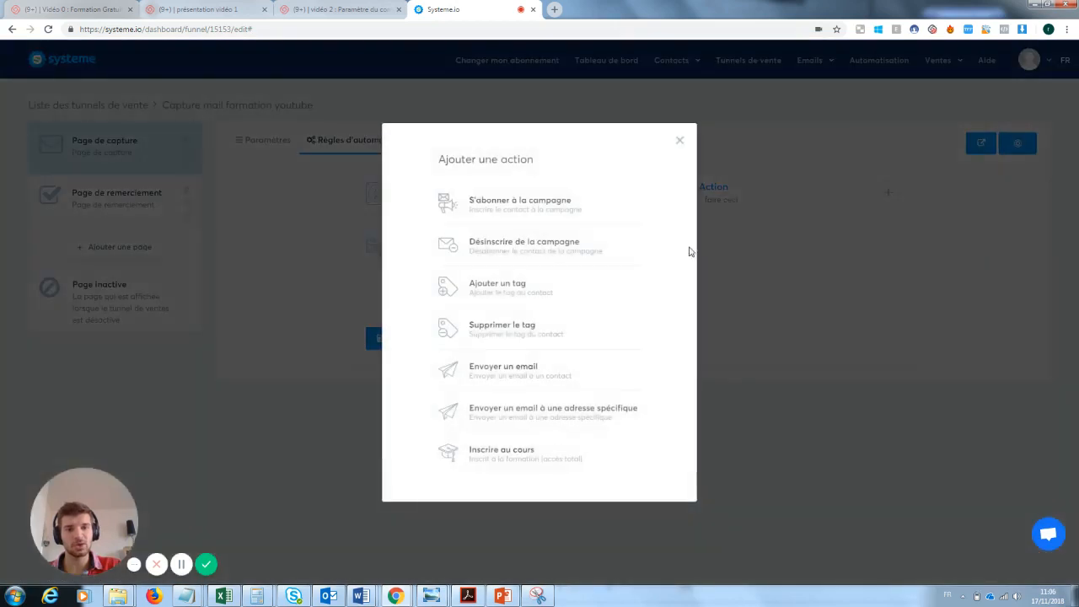
pyautogui.click(531, 295)
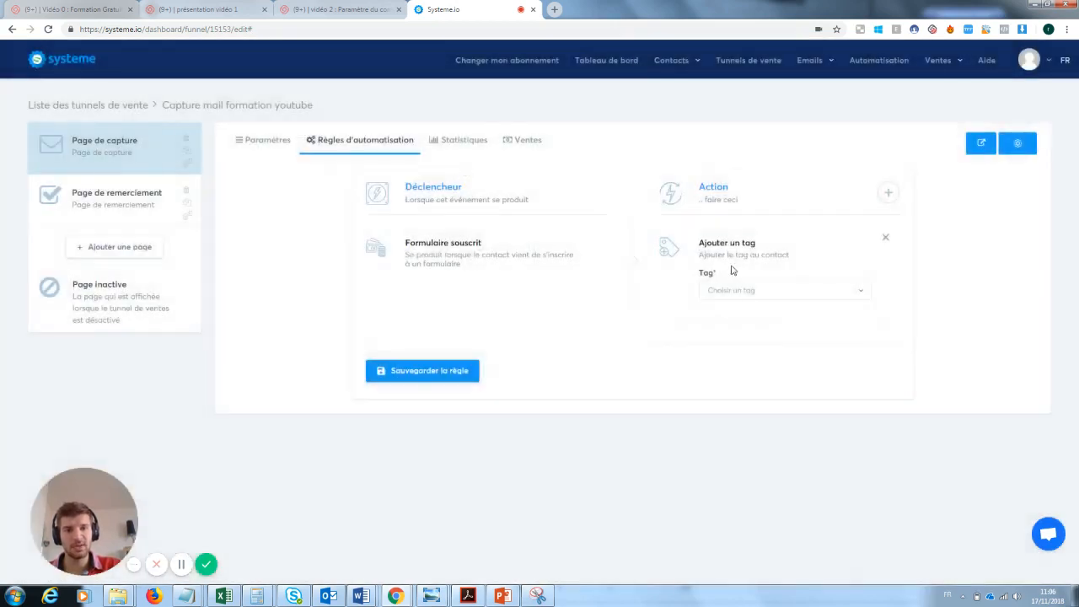
pyautogui.click(742, 290)
pyautogui.click(746, 330)
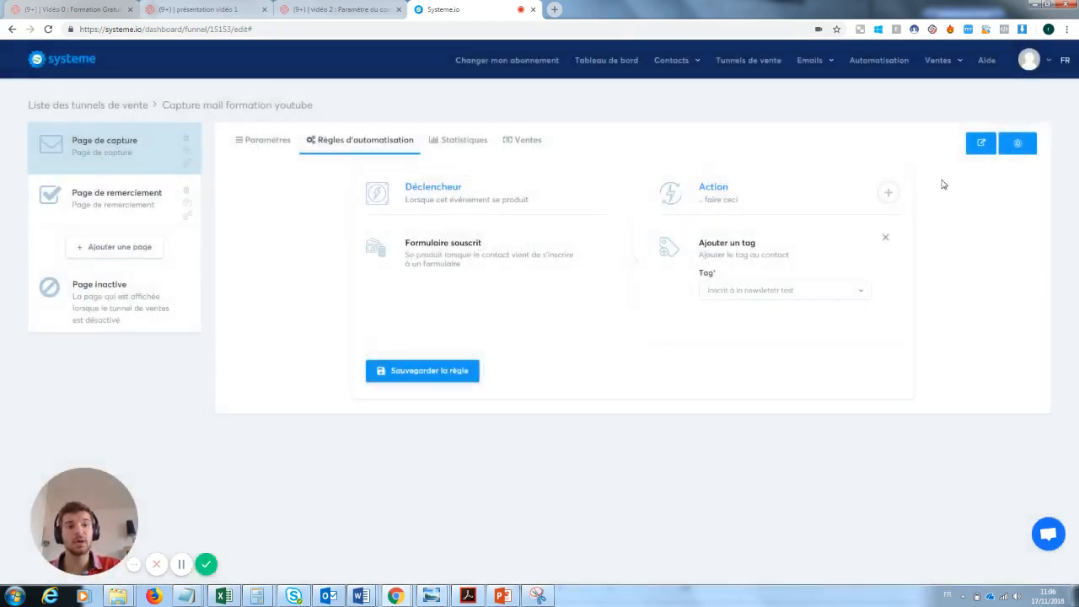
pyautogui.click(888, 193)
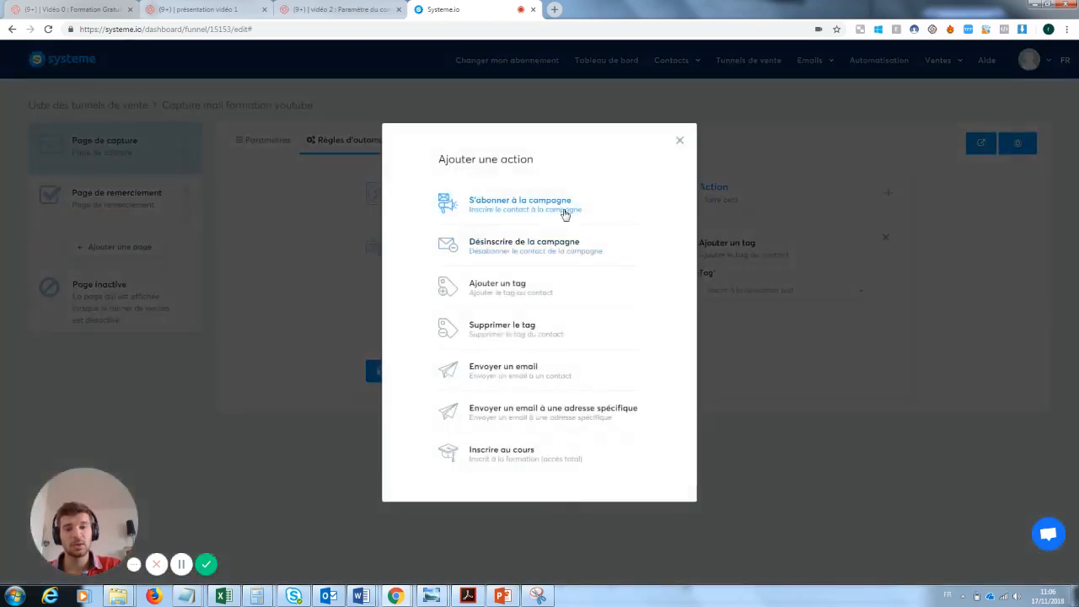
pyautogui.click(512, 378)
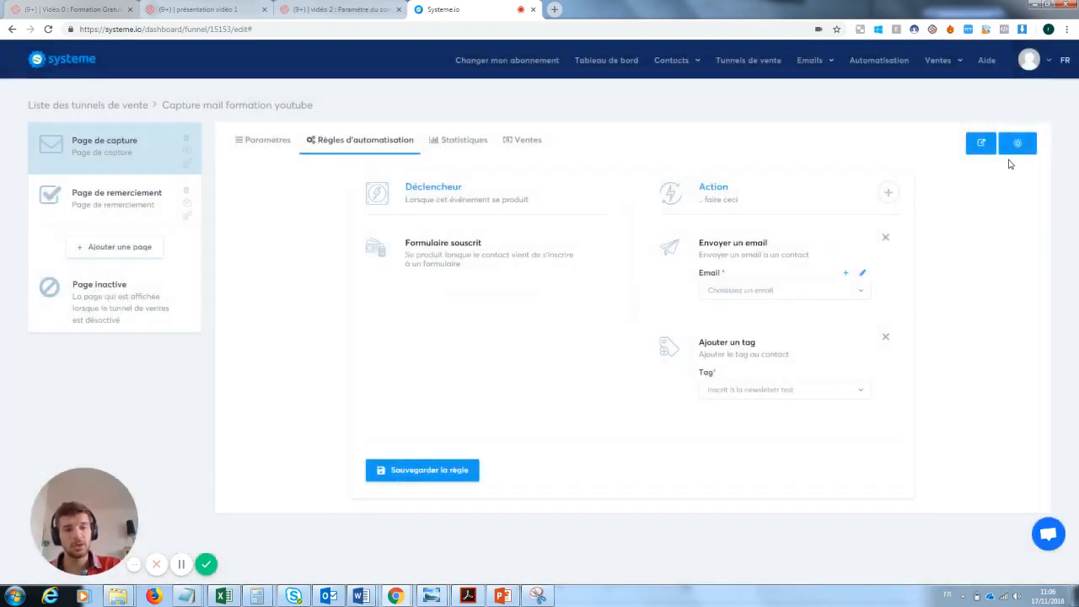
# Remove the send-email action, save the rule with only the add-tag action, then view Newsletters
pyautogui.click(432, 470)
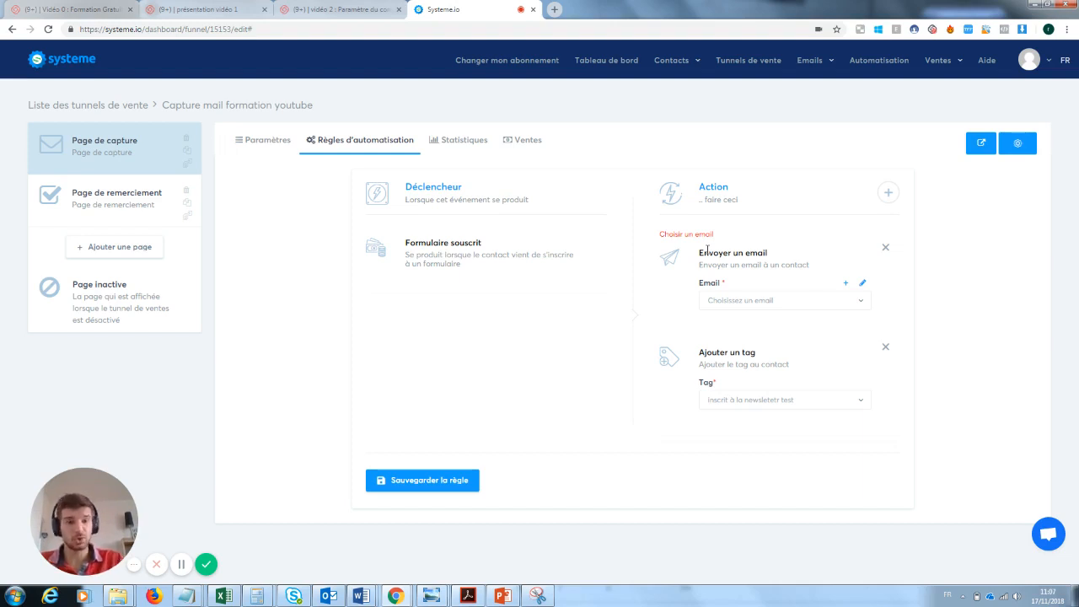
pyautogui.moveTo(809, 64)
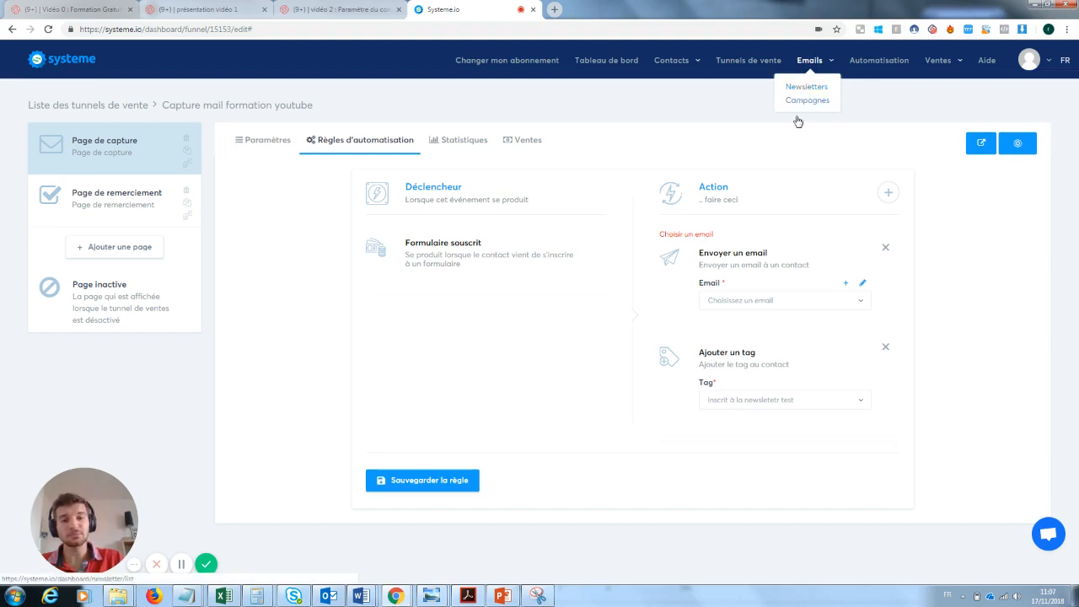
pyautogui.click(885, 247)
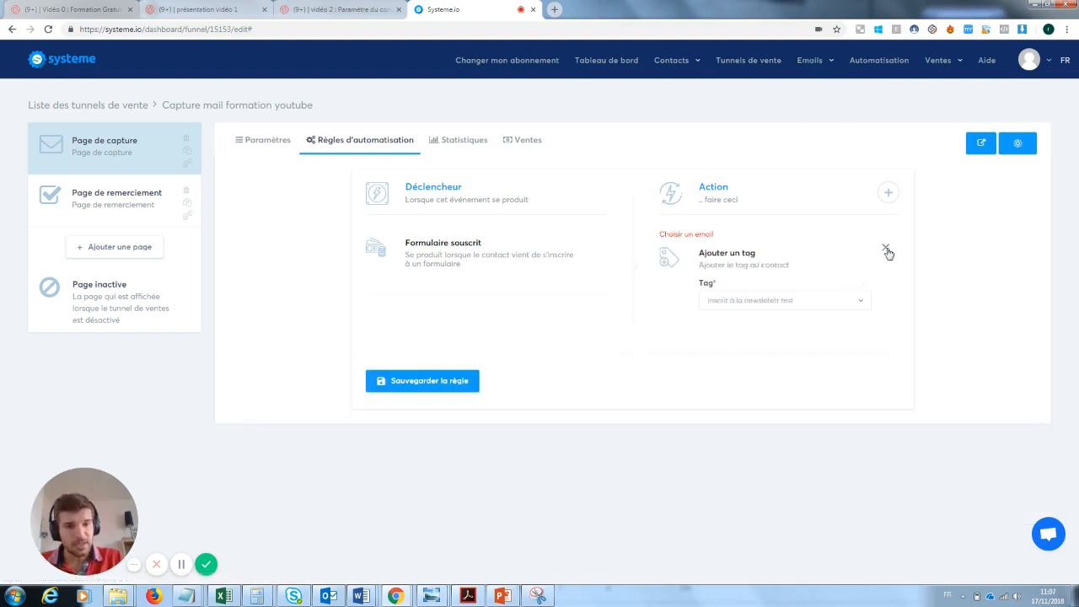
pyautogui.click(413, 381)
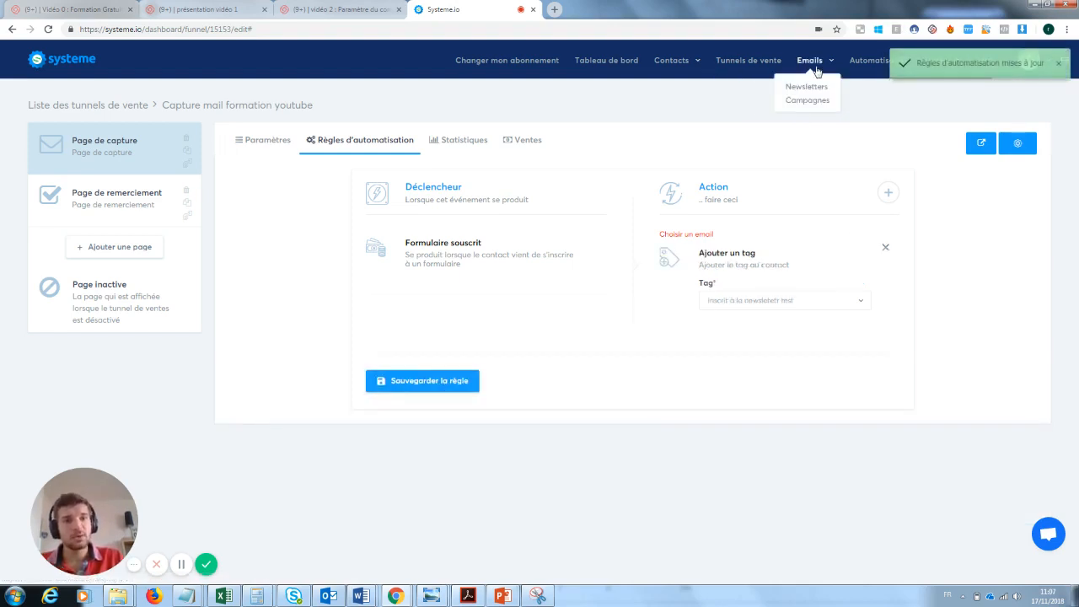
pyautogui.click(811, 87)
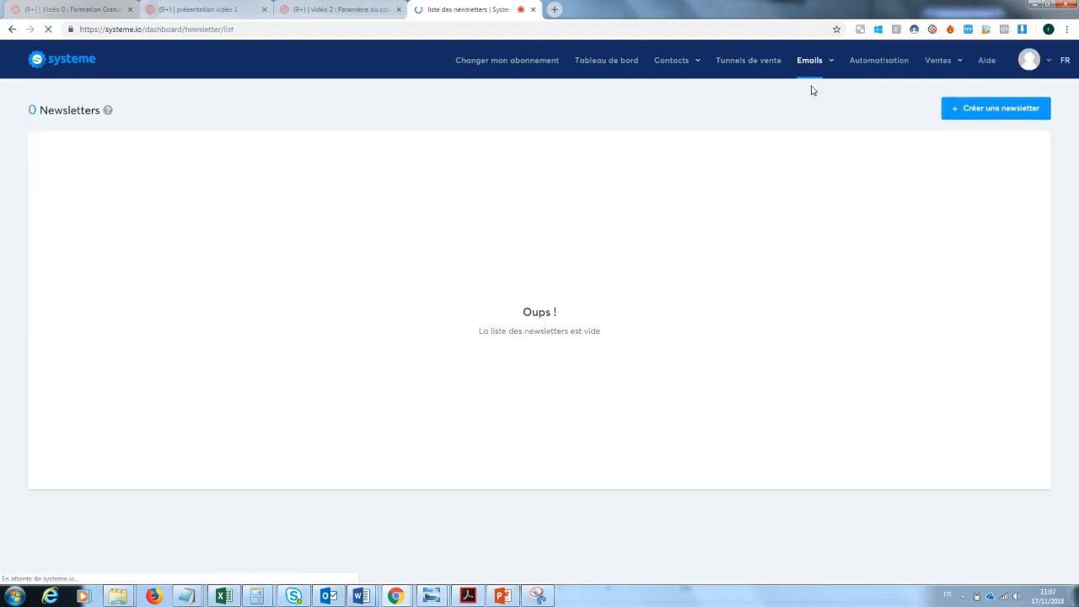
# Create a newsletter with subject, sender name and body all 'test', and save it
pyautogui.click(1006, 112)
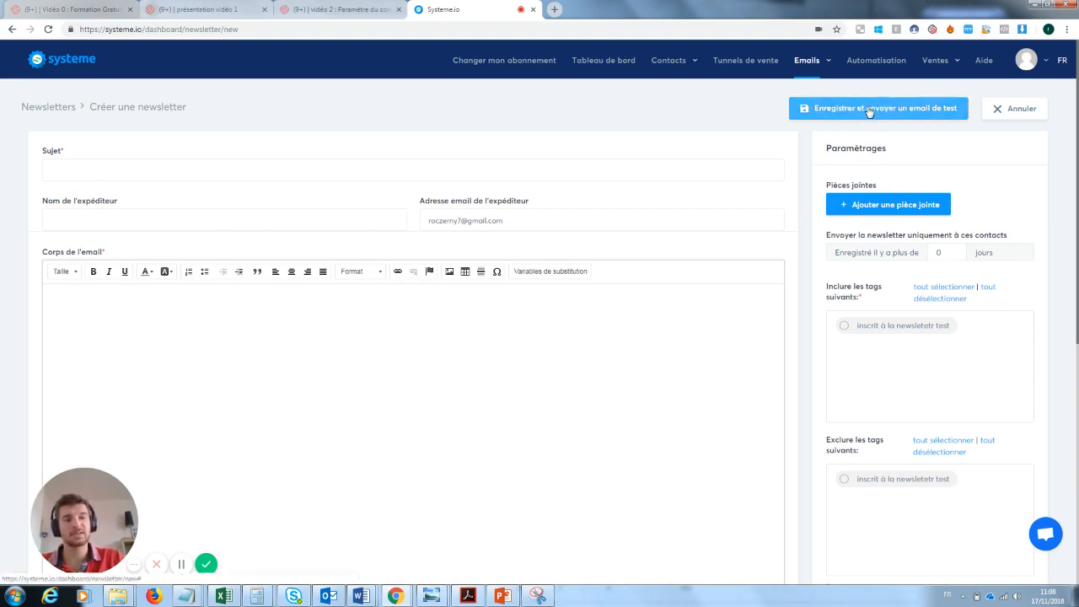
pyautogui.click(100, 169)
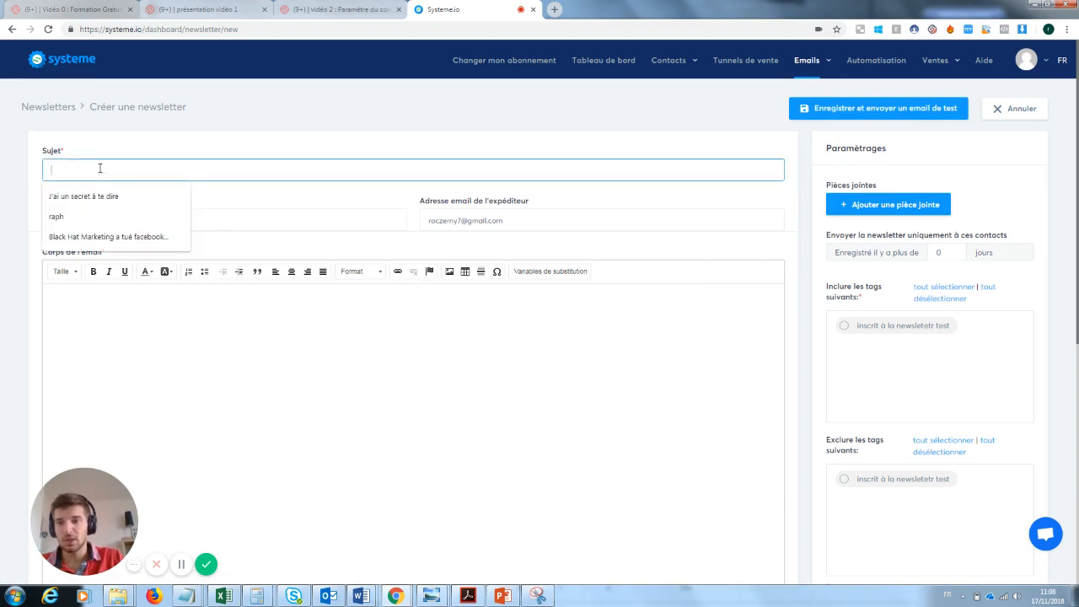
pyautogui.write('test')
pyautogui.press('Tab')
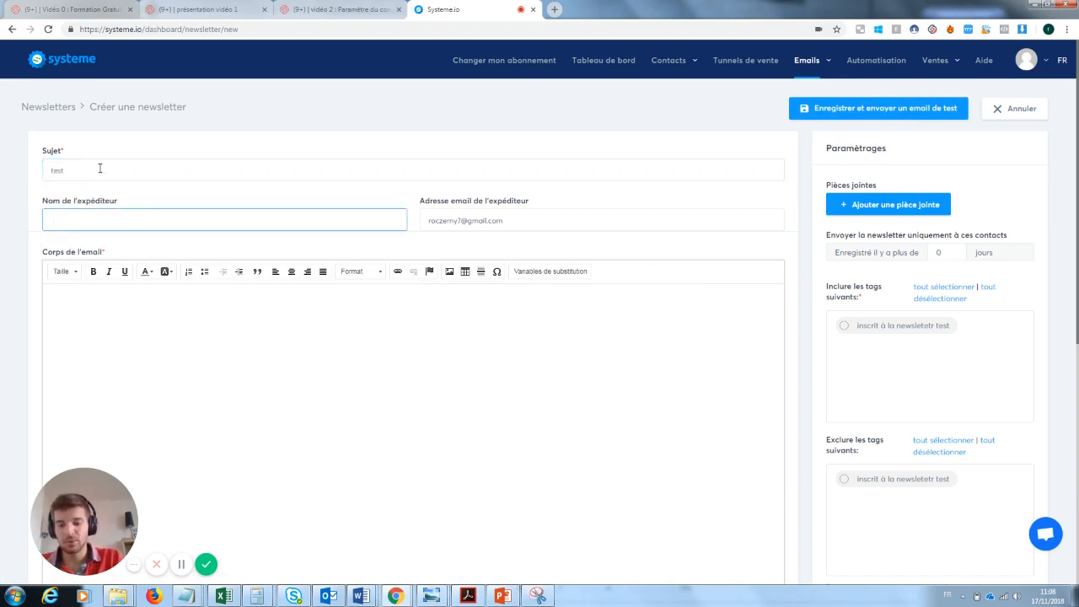
pyautogui.write('test')
pyautogui.press('Tab')
pyautogui.press('Tab')
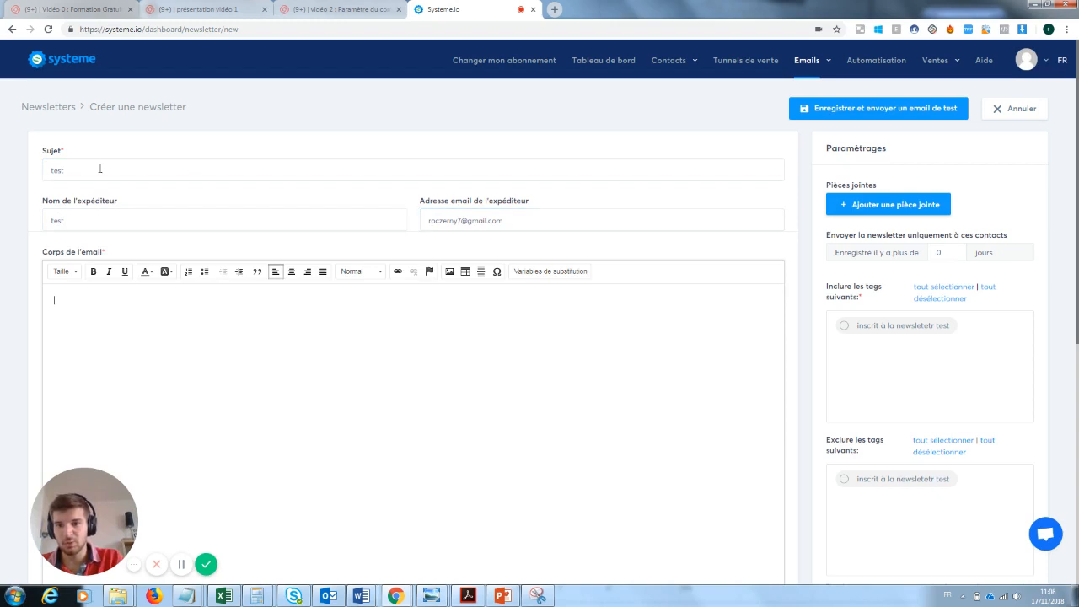
pyautogui.write('test')
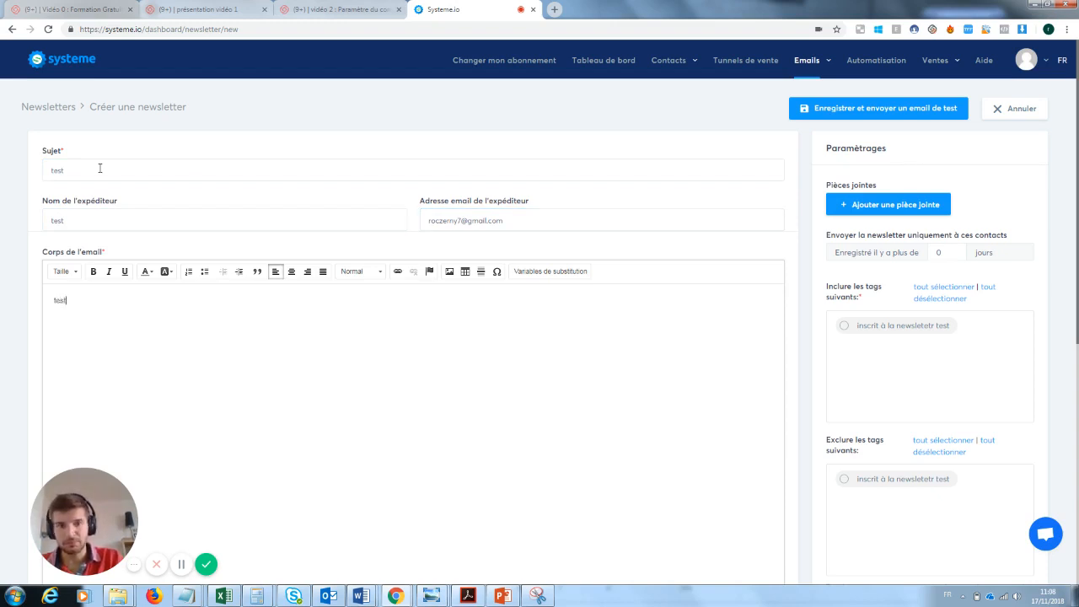
pyautogui.click(890, 108)
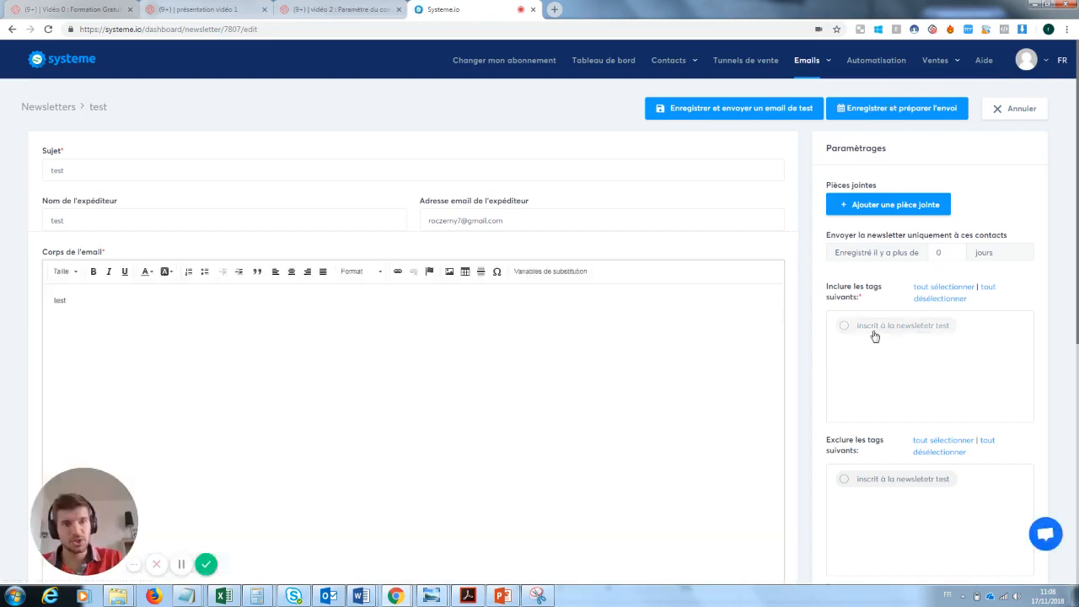
# Send the 'test' newsletter immediately to contacts tagged 'inscrit à la newsletetr test'
pyautogui.click(844, 328)
pyautogui.click(865, 115)
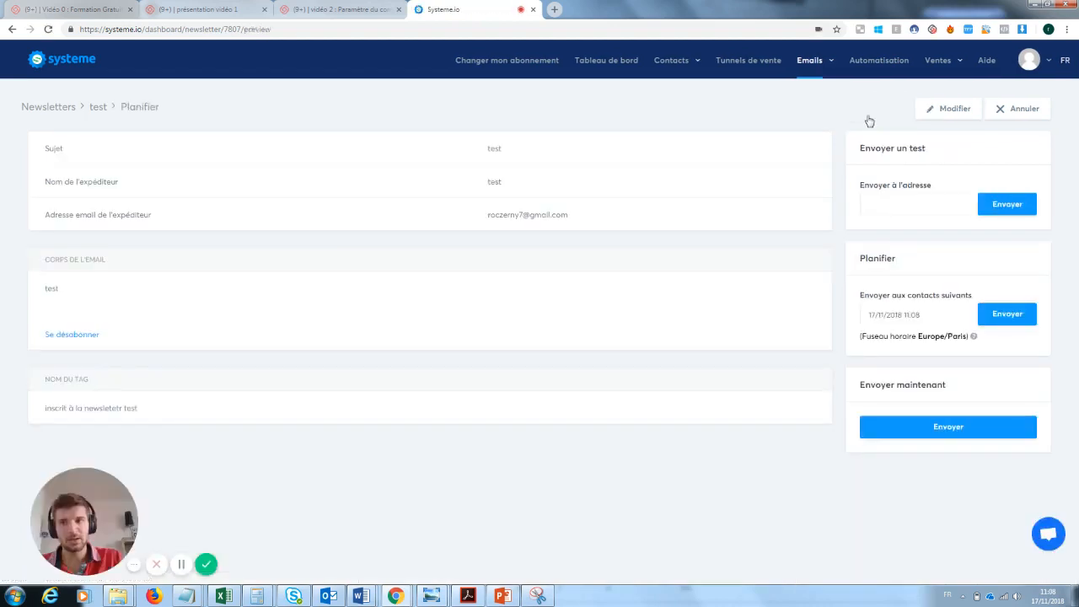
pyautogui.click(964, 426)
pyautogui.click(504, 346)
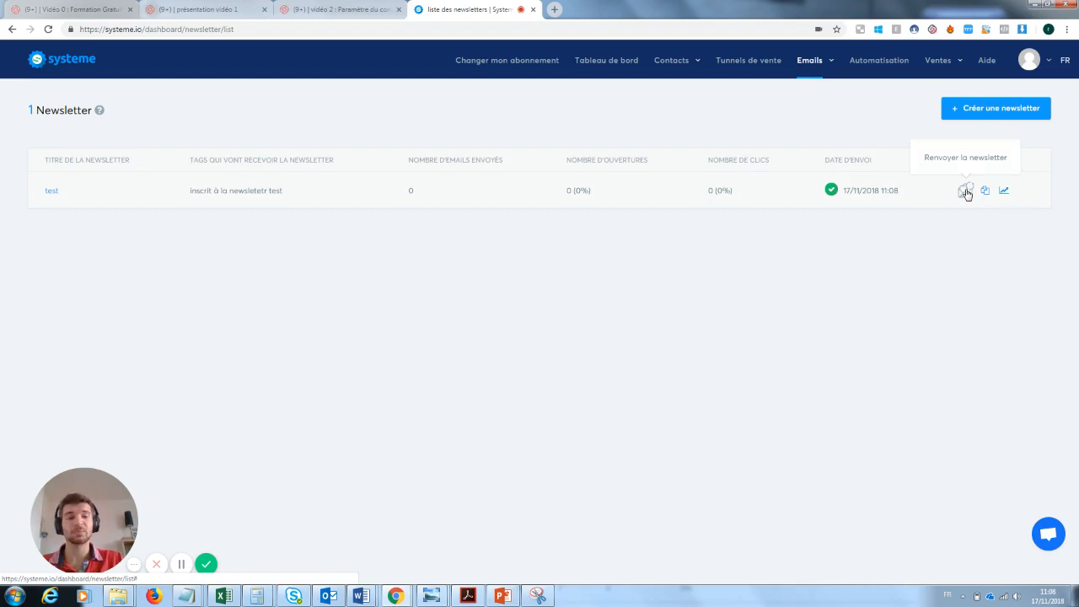
pyautogui.click(967, 192)
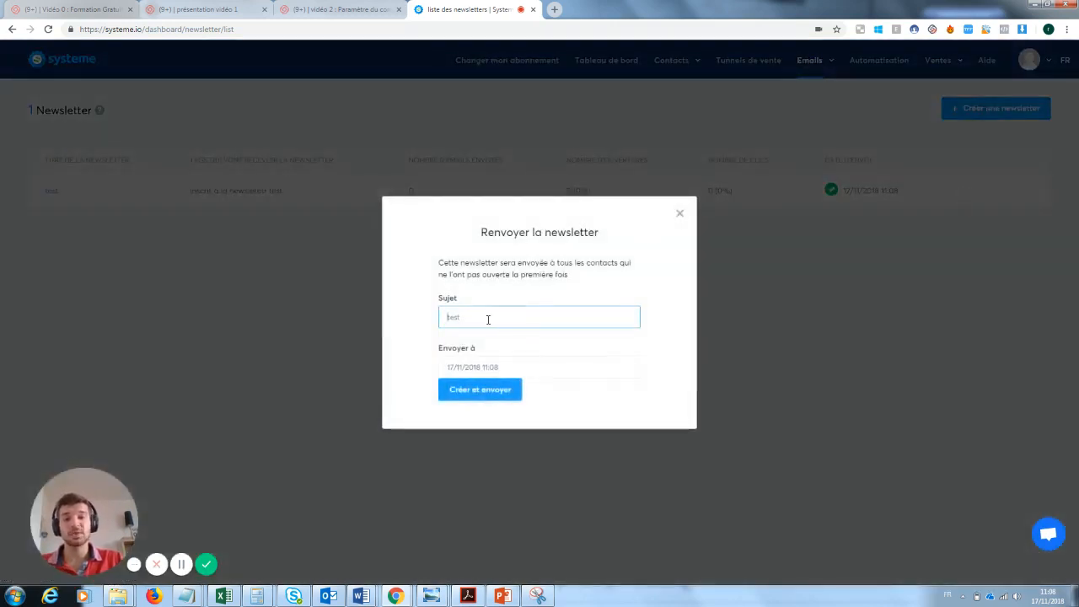
pyautogui.moveTo(487, 315); pyautogui.dragTo(447, 317)
pyautogui.press('BackSpace')
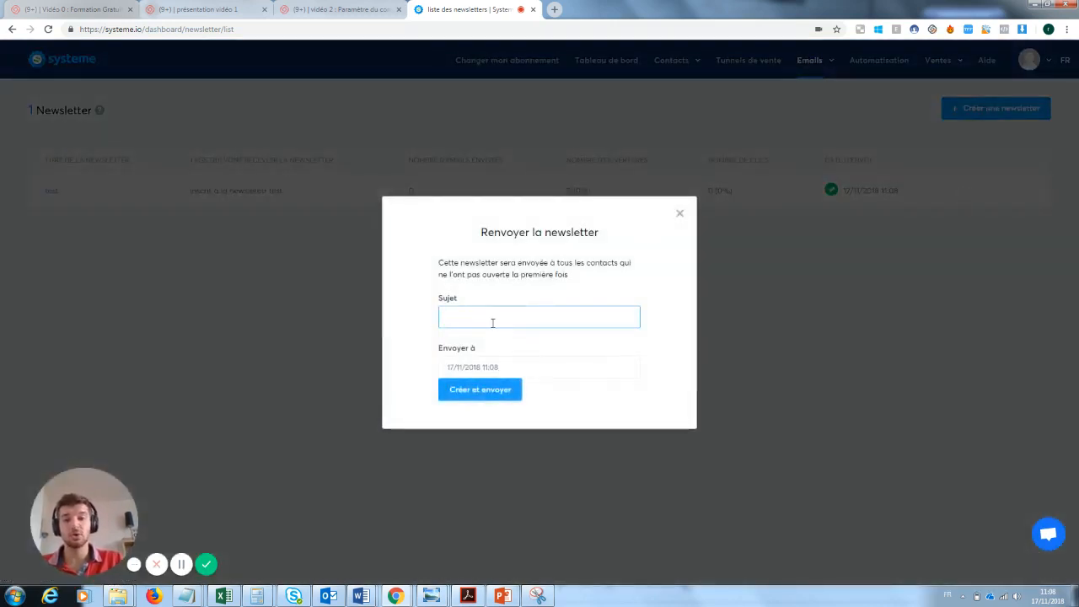
pyautogui.click(680, 212)
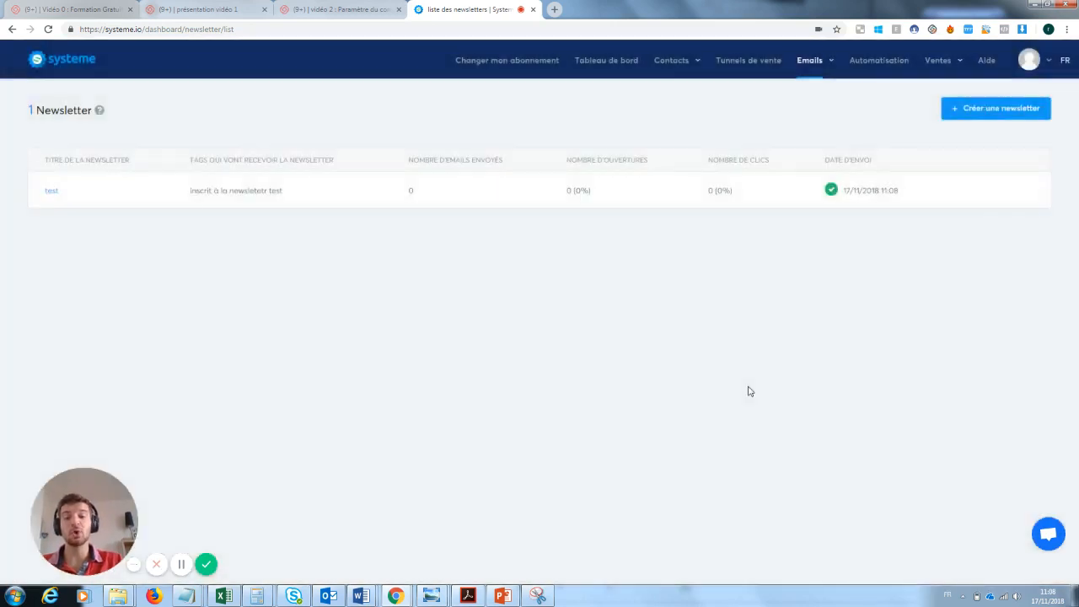